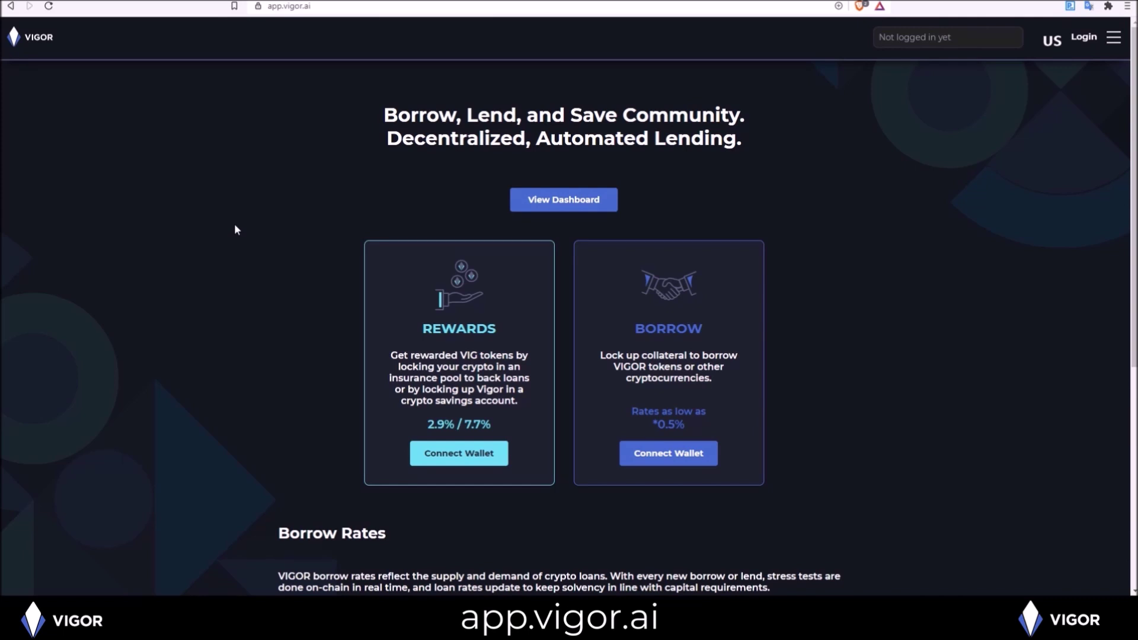
Step: Log in to Vigor with the Anchor wallet and approve its identity request
left_click(316, 9)
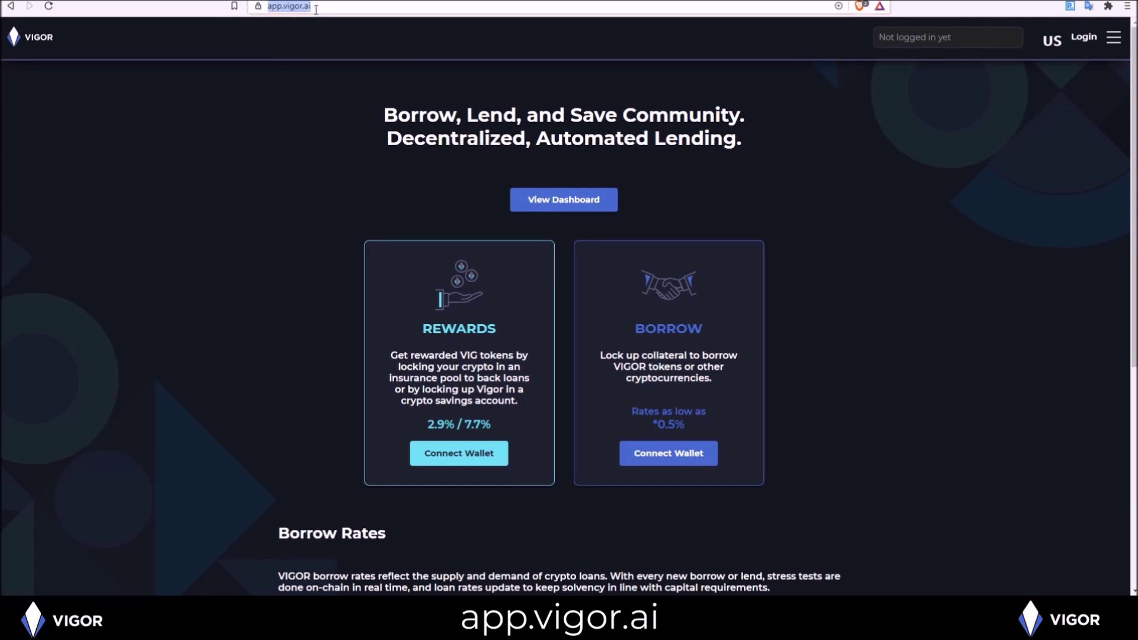
left_click(269, 194)
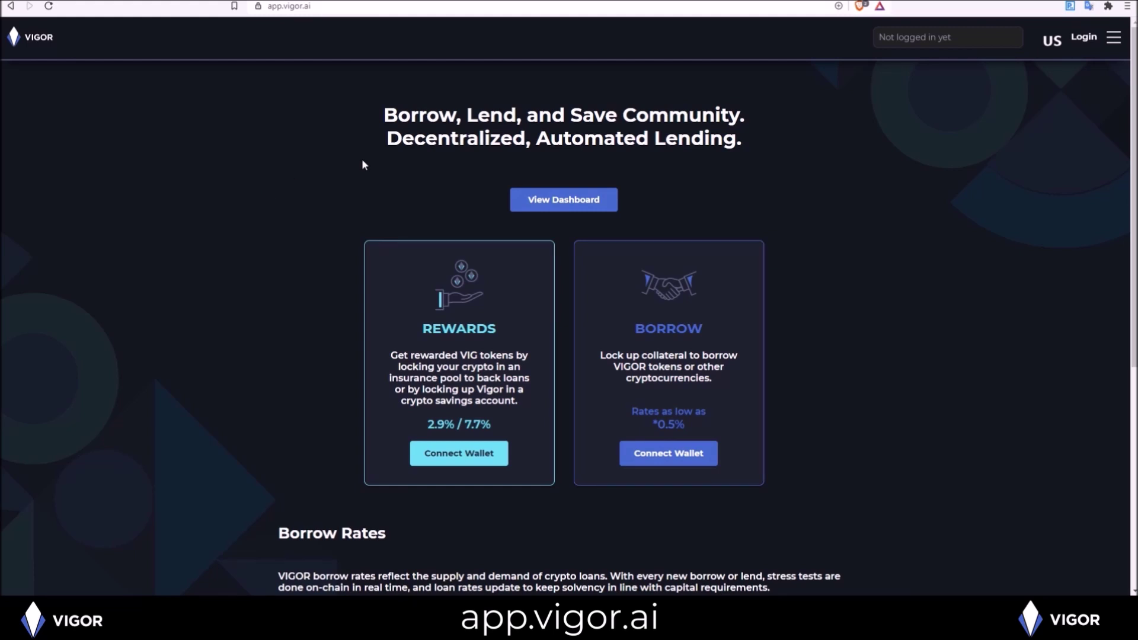
left_click(1082, 38)
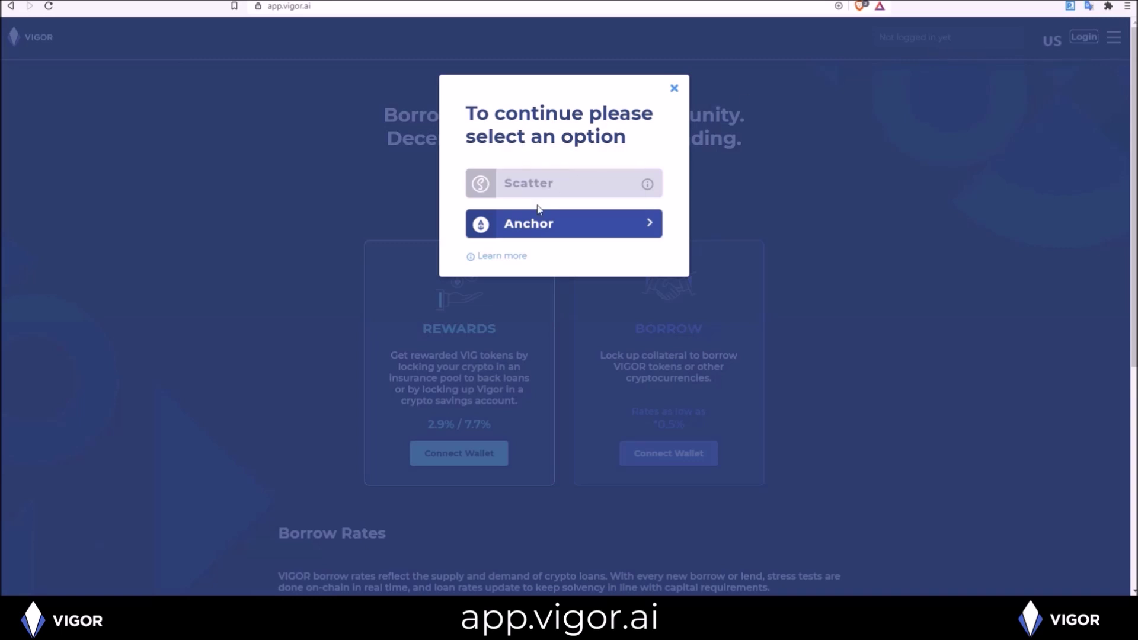
mouse_move(537, 191)
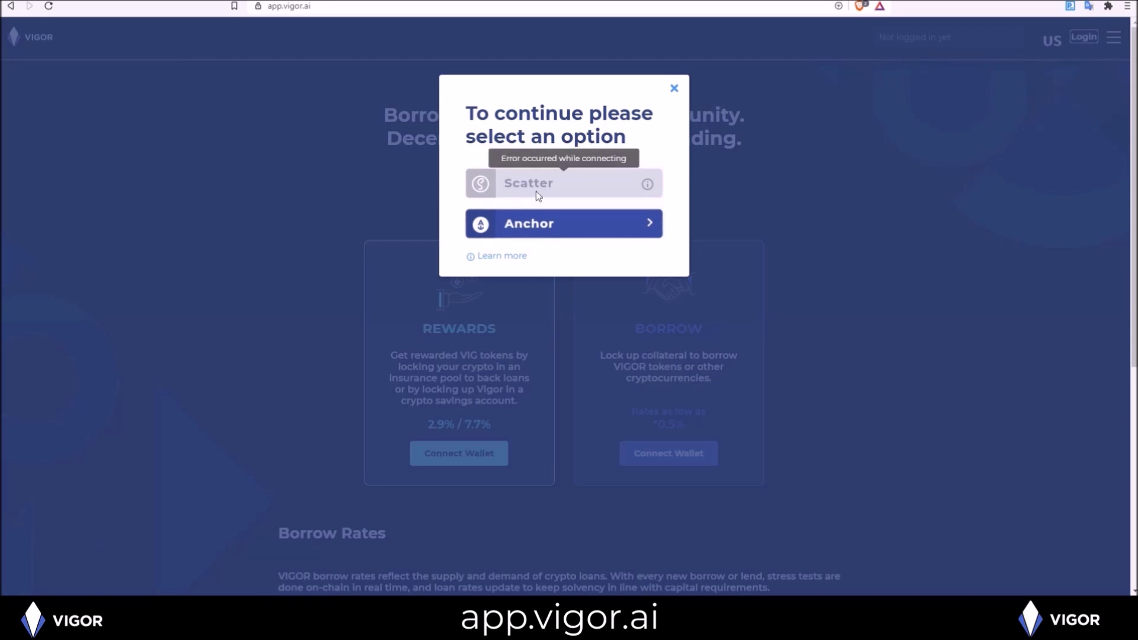
left_click(527, 230)
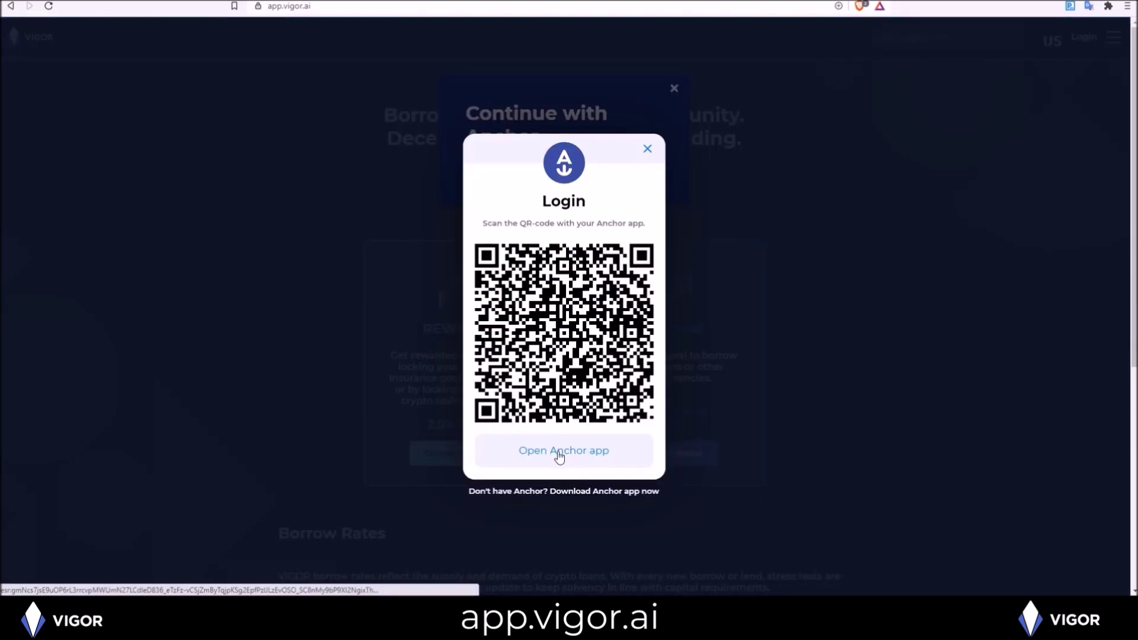
left_click(559, 456)
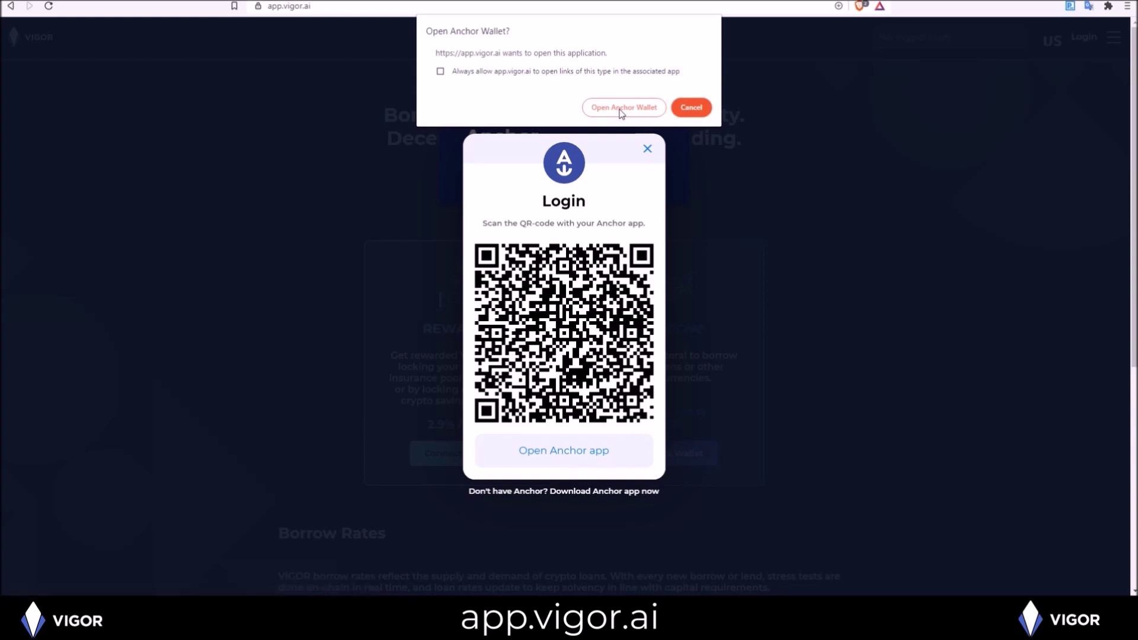
left_click(619, 108)
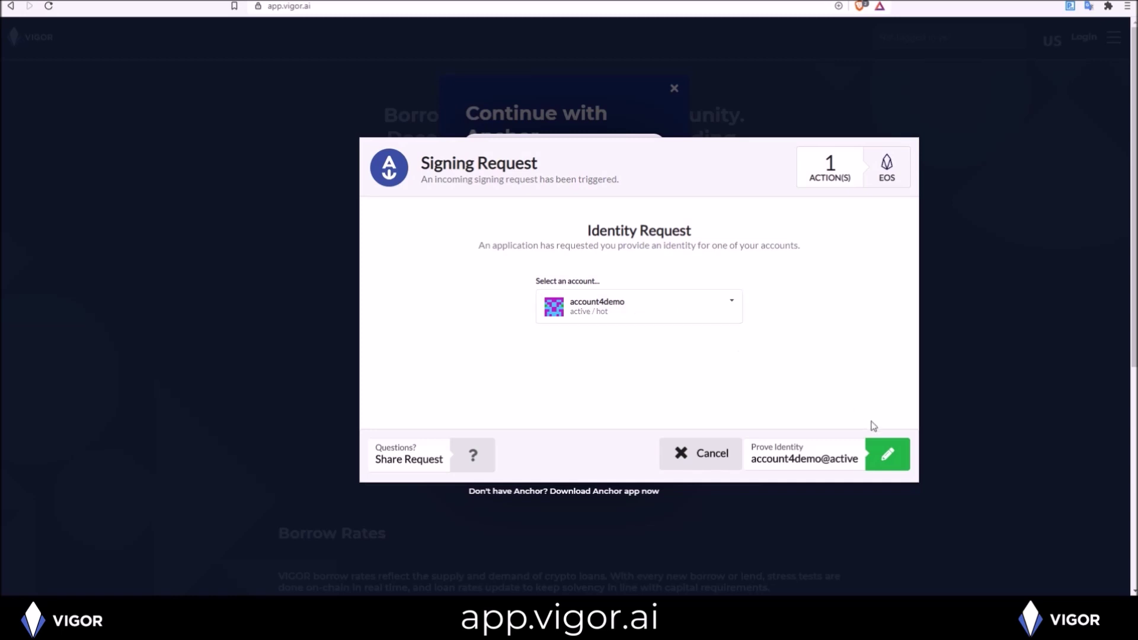
left_click(886, 455)
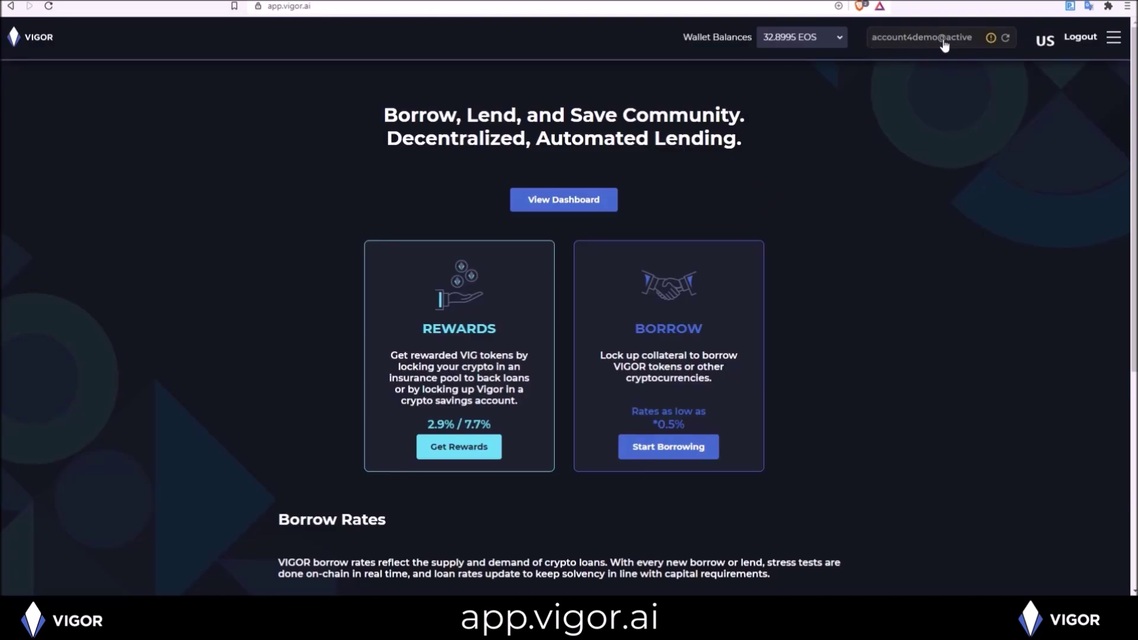
Step: Check the wallet balances (6,000 VIG, 32.8995 EOS, 0 VIGOR) and the constitution signing status
left_click(834, 40)
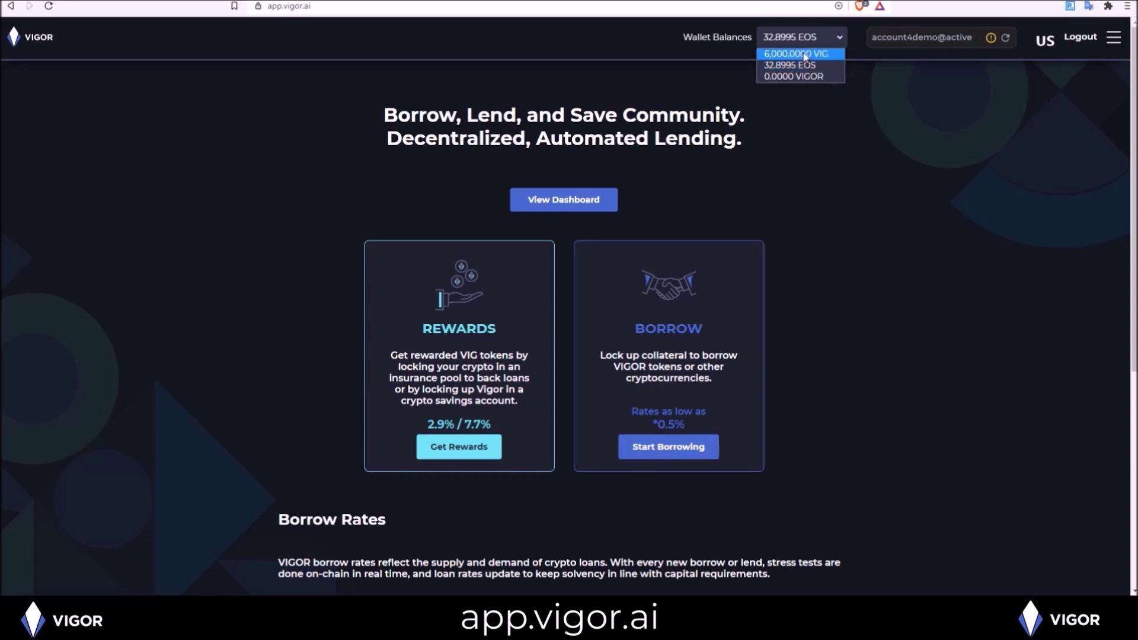
left_click(967, 59)
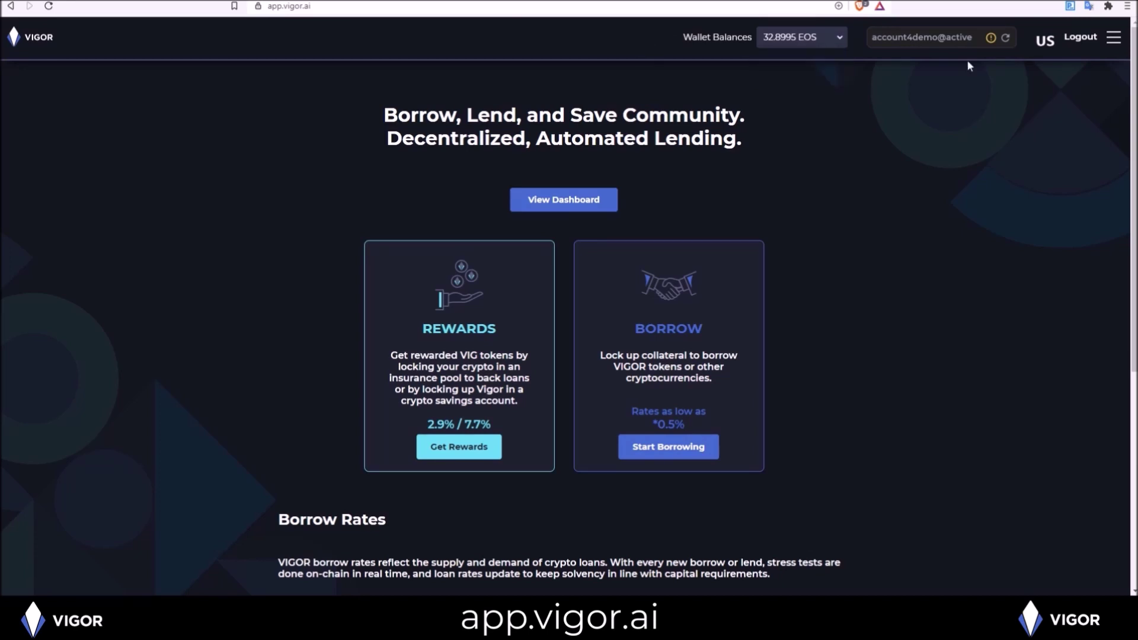
left_click(990, 39)
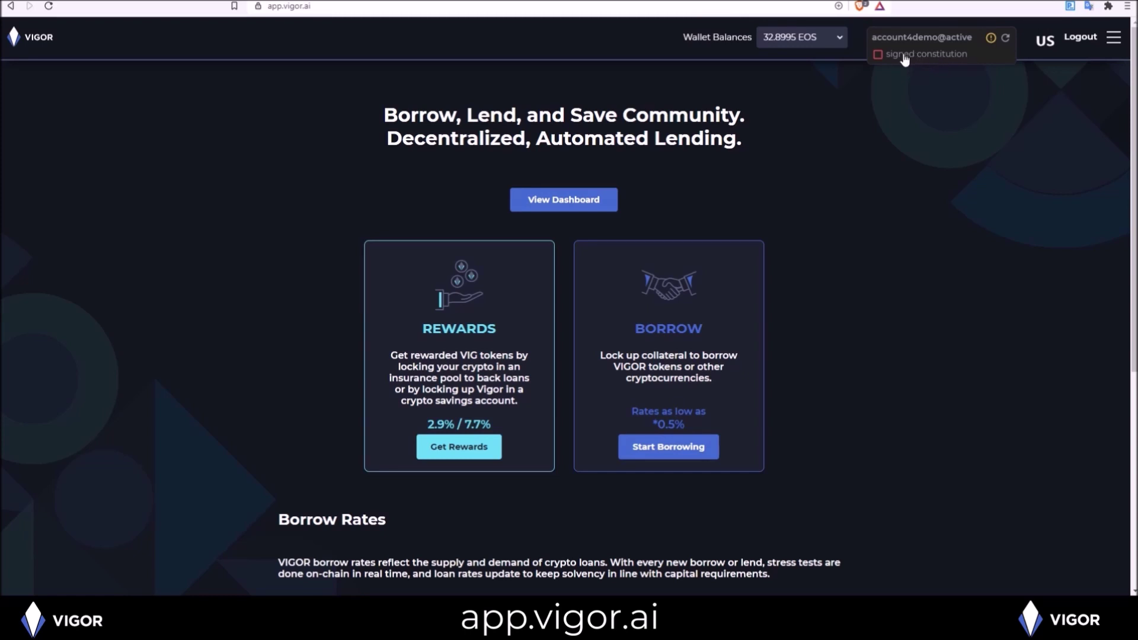
Step: Accept the VIGOR DAC Constitution and sign its memberreg transaction in Anchor
left_click(899, 56)
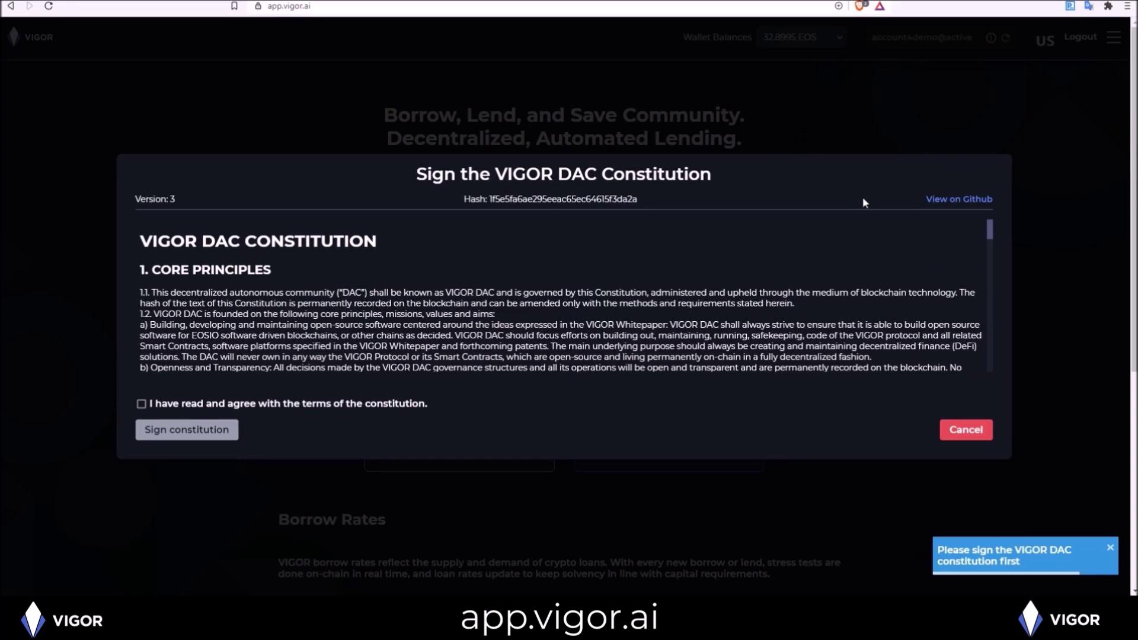
left_click_drag(990, 224, 989, 365)
left_click(141, 405)
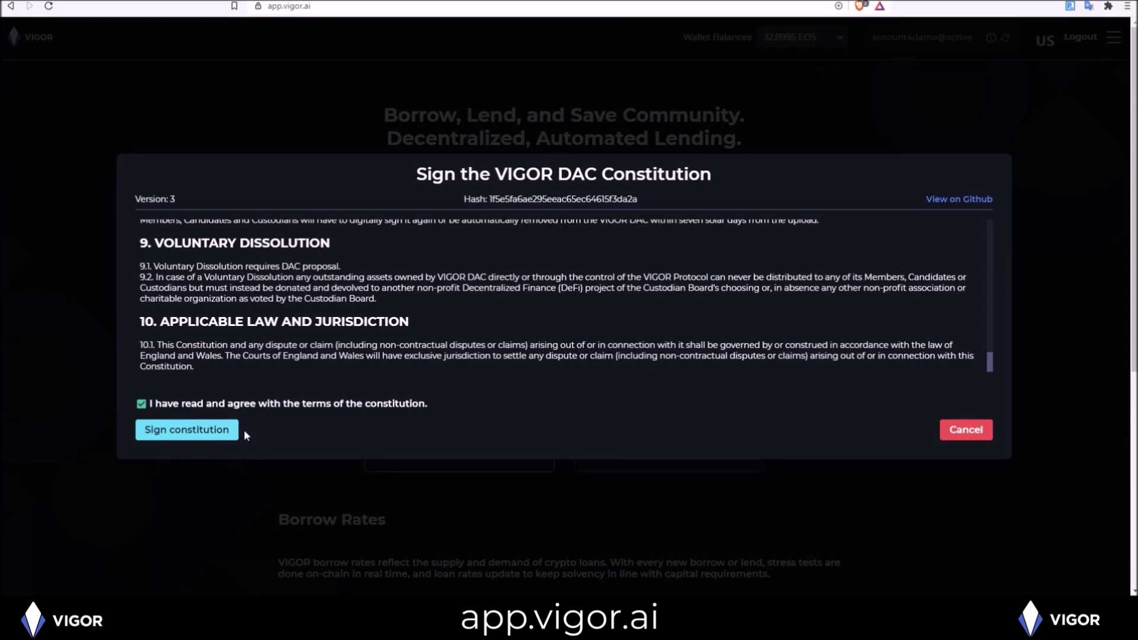
left_click(199, 432)
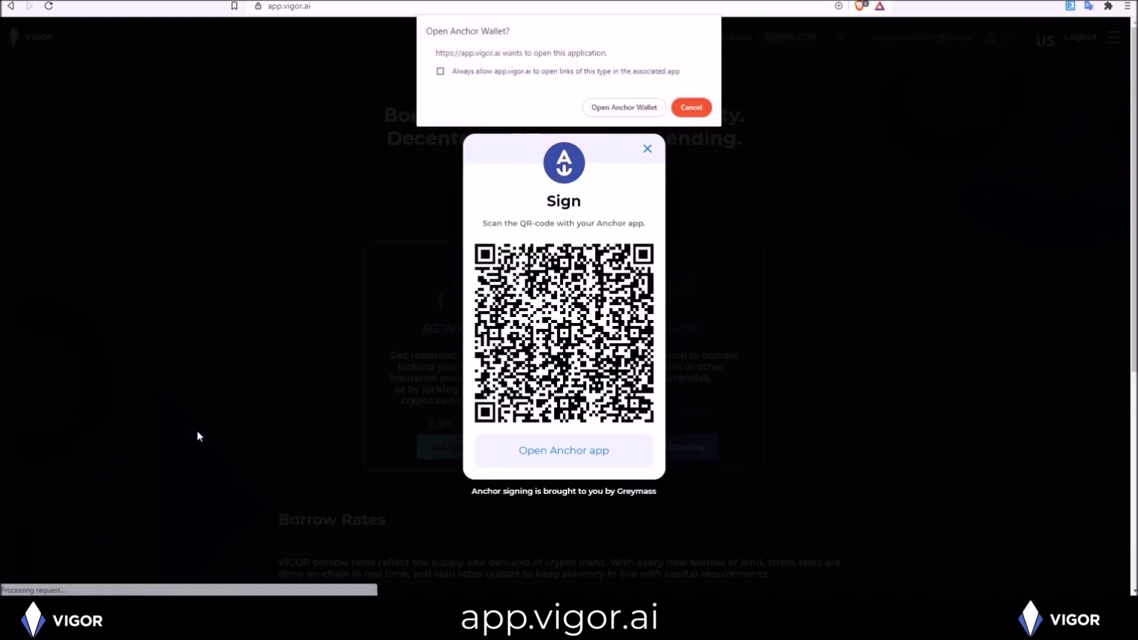
left_click(615, 110)
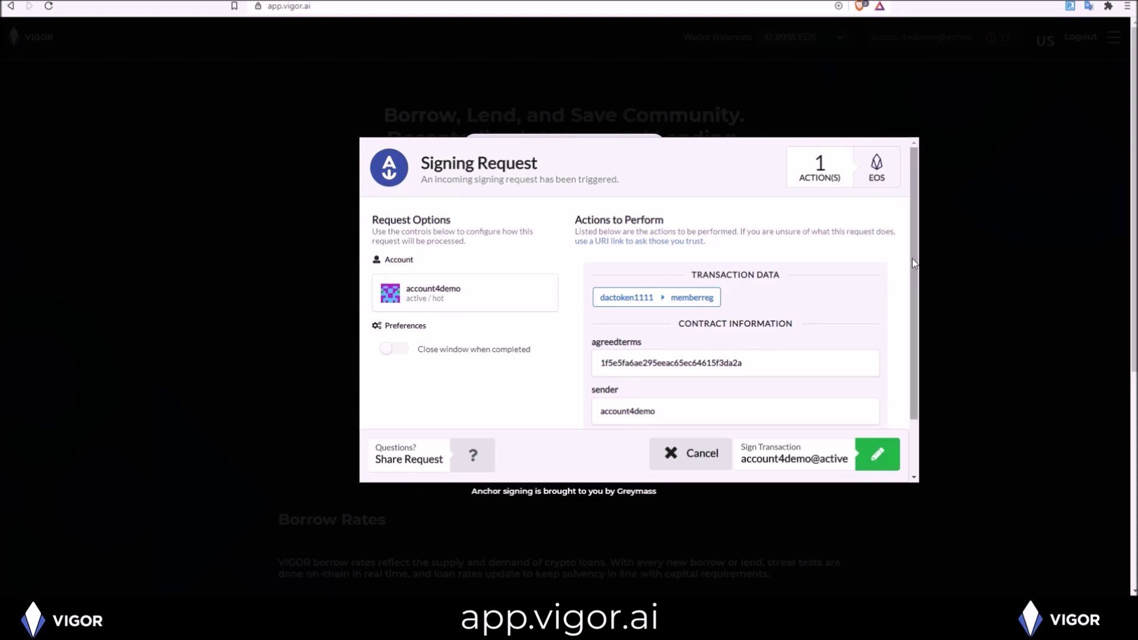
left_click_drag(912, 262, 906, 284)
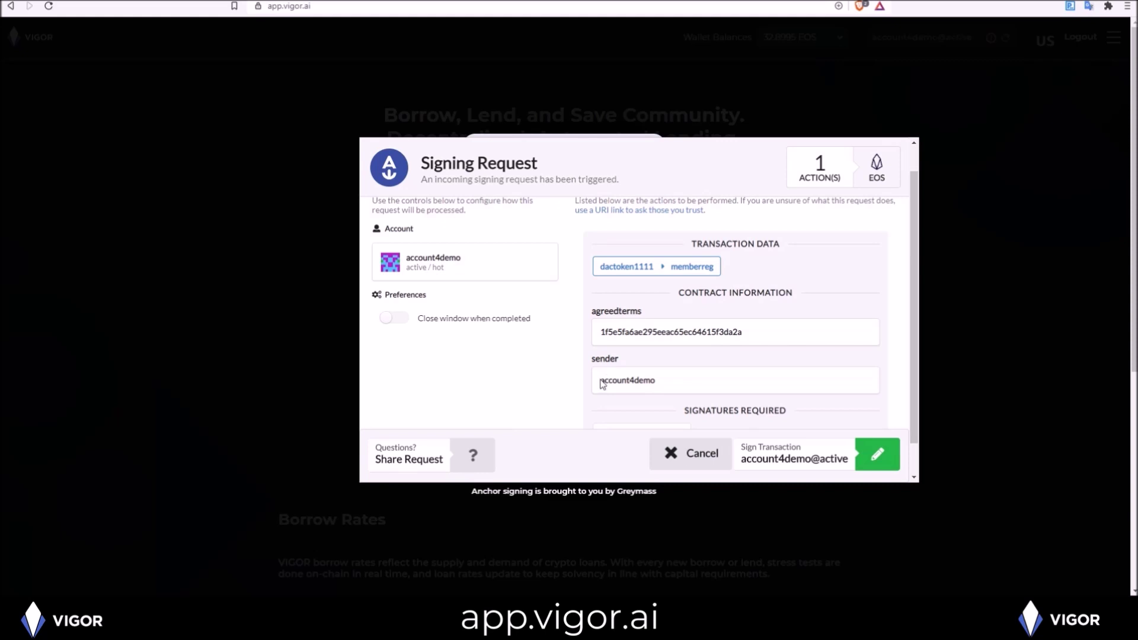
left_click(877, 458)
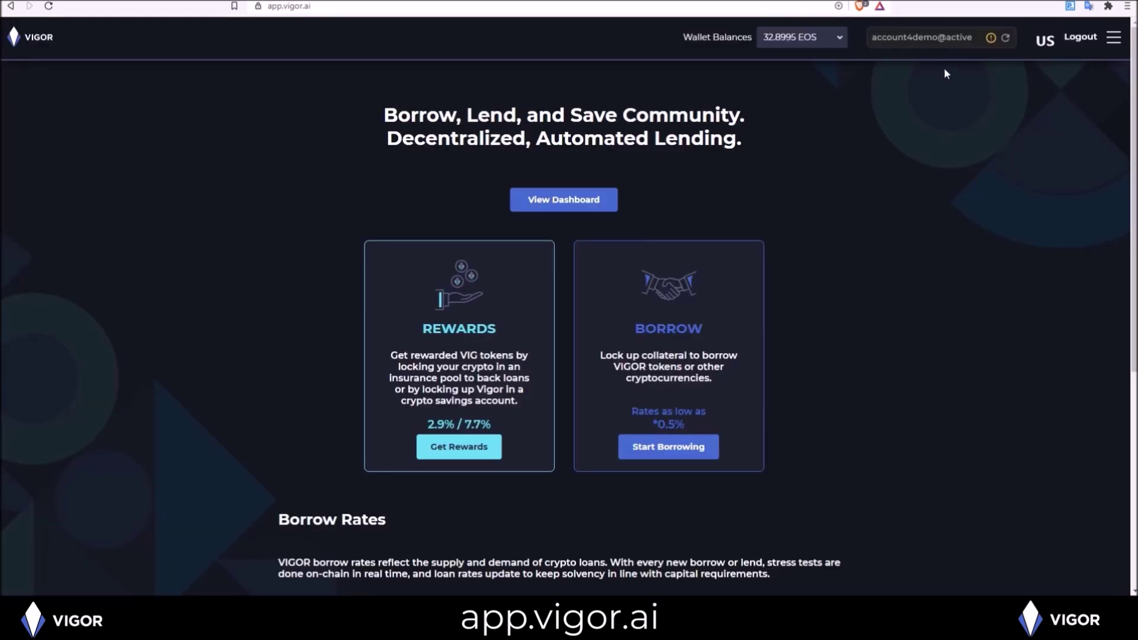
Step: Refresh the account to verified, scroll through the empty dashboard, and return to the home page
left_click(1007, 40)
left_click(557, 201)
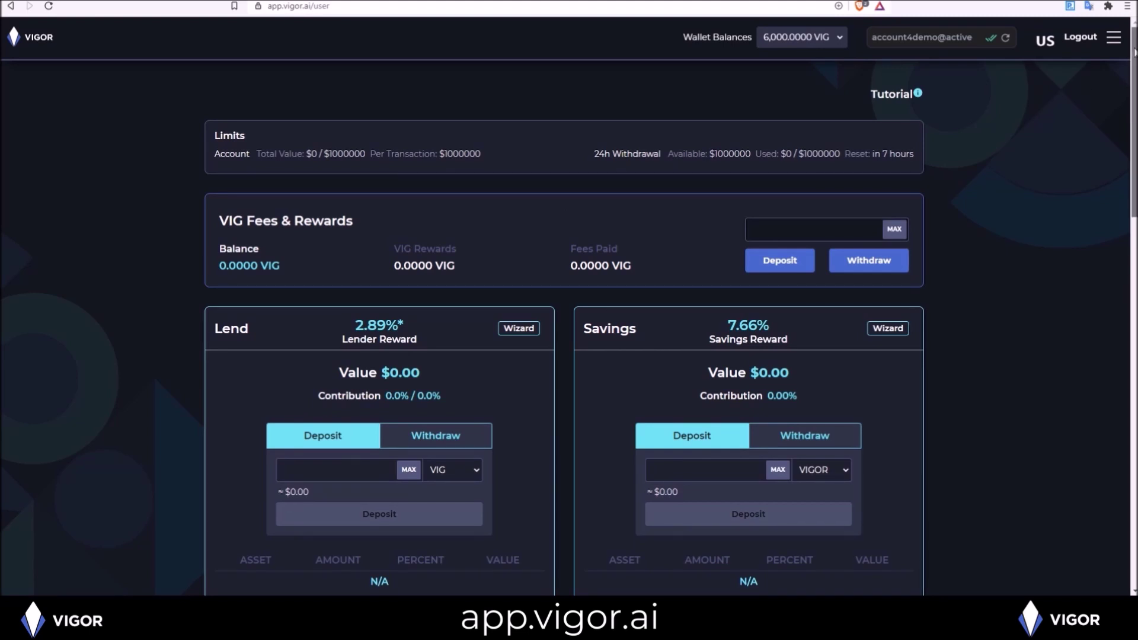
left_click_drag(1134, 52, 1135, 65)
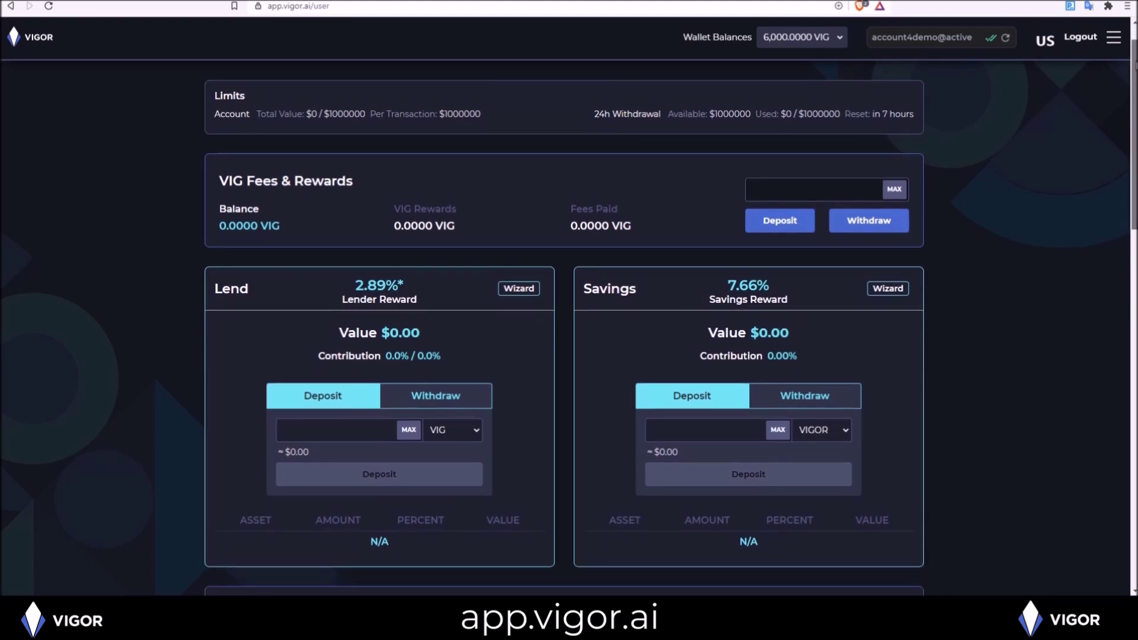
scroll(263, 211, "down", 2)
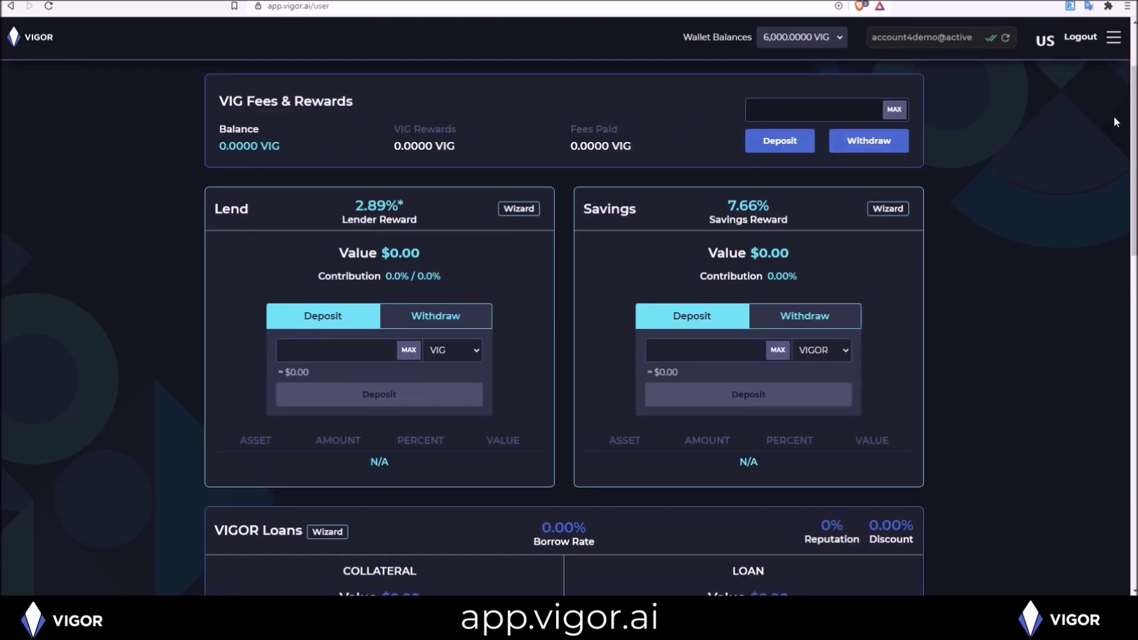
scroll(1113, 236, "down", 8)
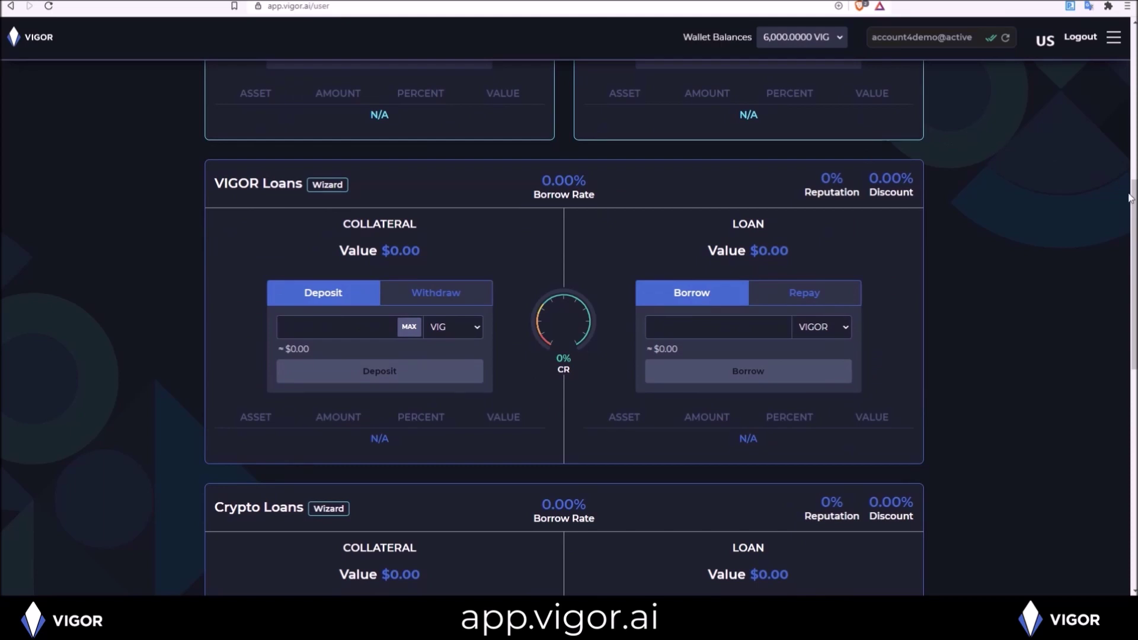
scroll(1083, 282, "down", 6)
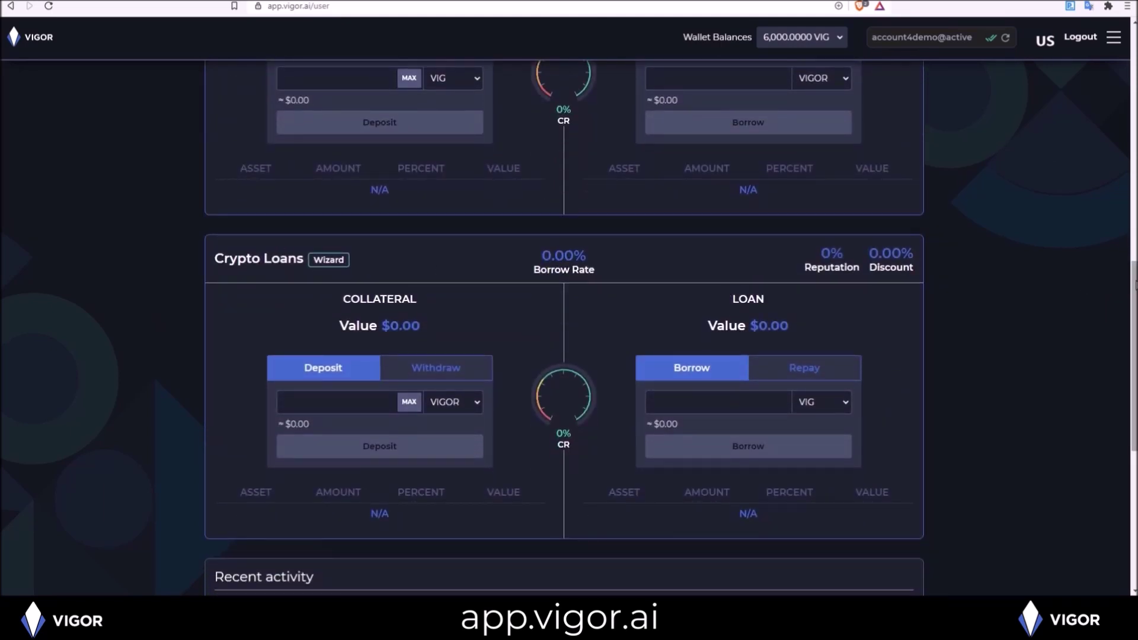
left_click_drag(1131, 290, 1111, 375)
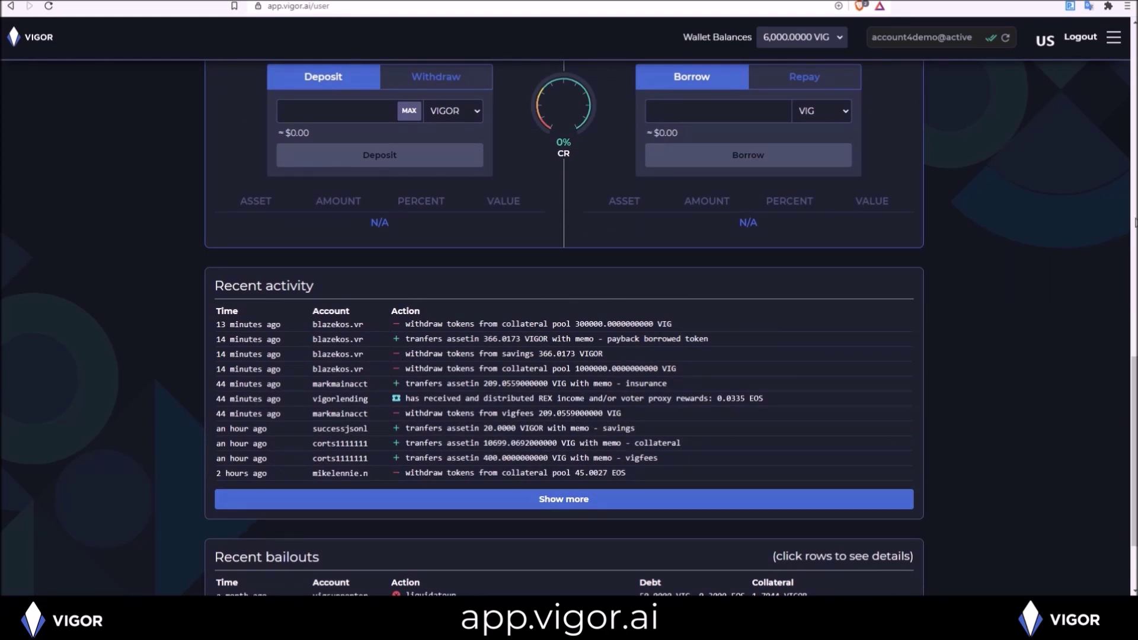
scroll(563, 326, "down", 2)
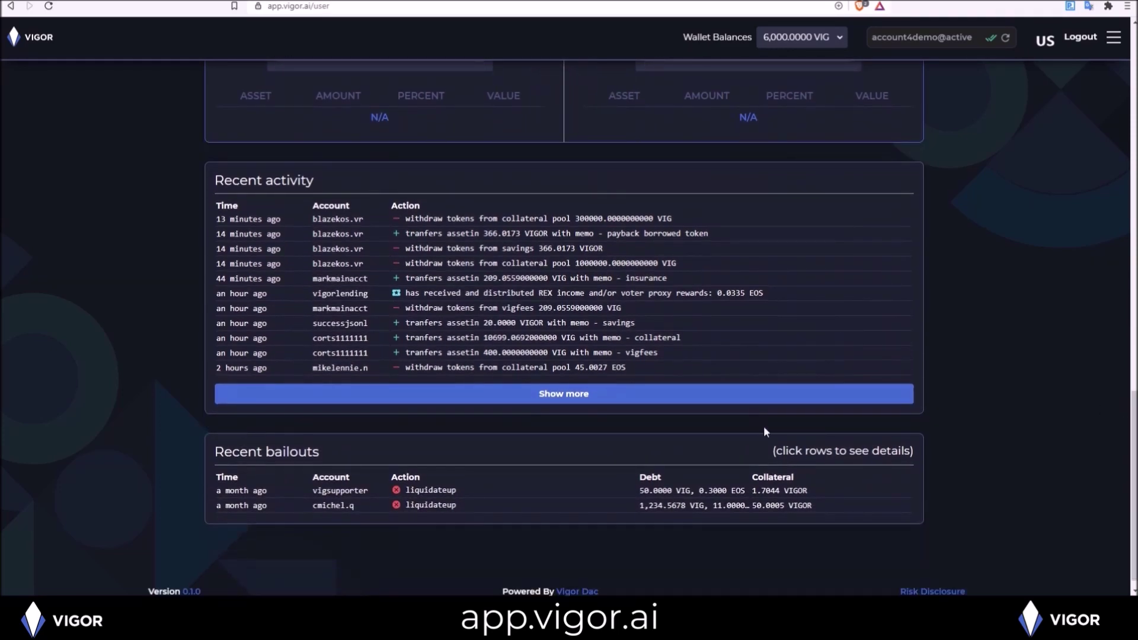
left_click(26, 40)
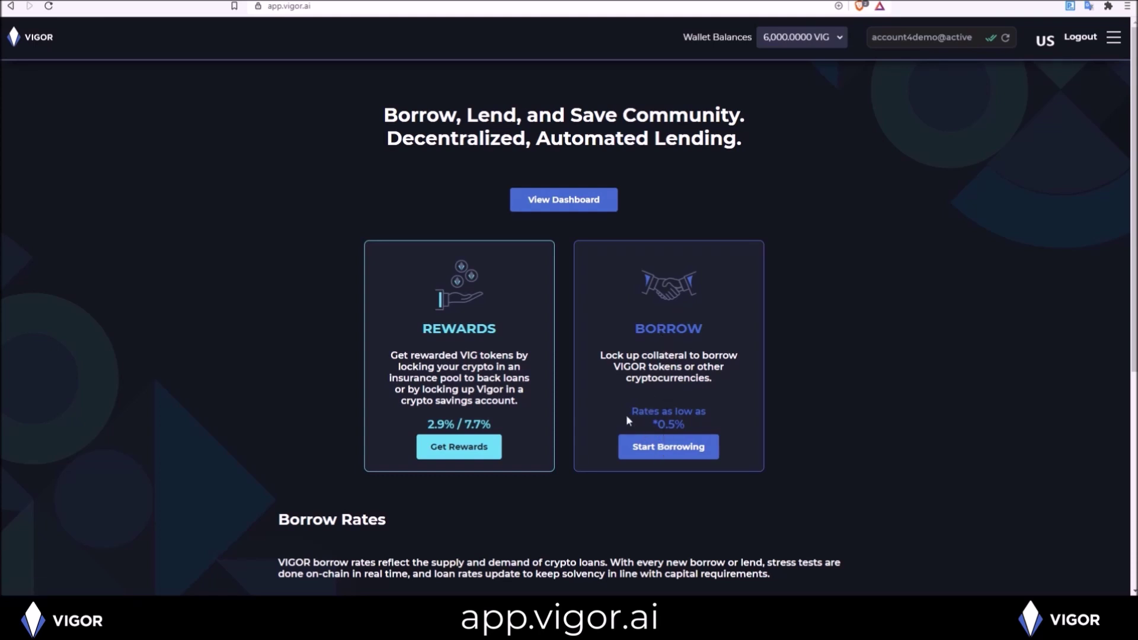
Step: Open the Insure Loans page and submit a 1 EOS deposit instead of VIG
left_click(455, 451)
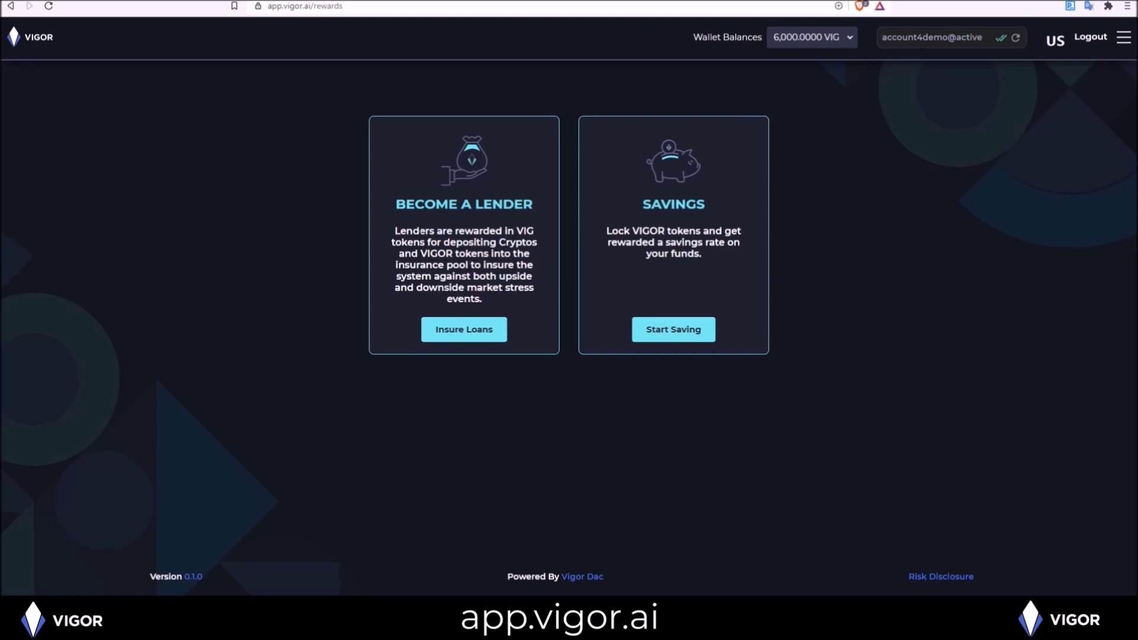
left_click(457, 336)
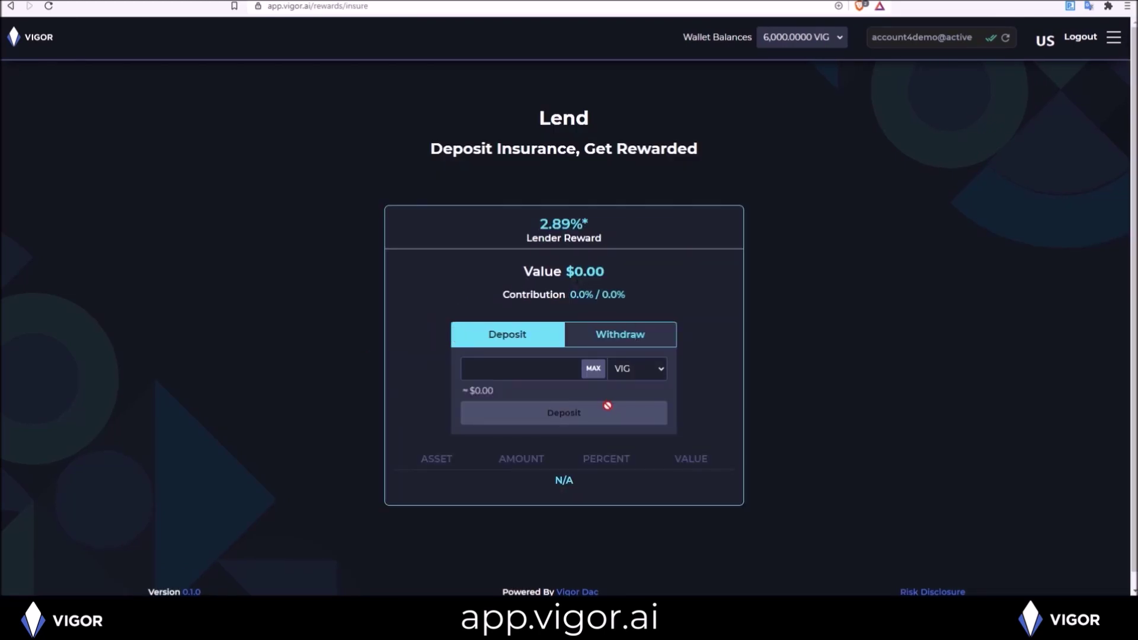
left_click(629, 375)
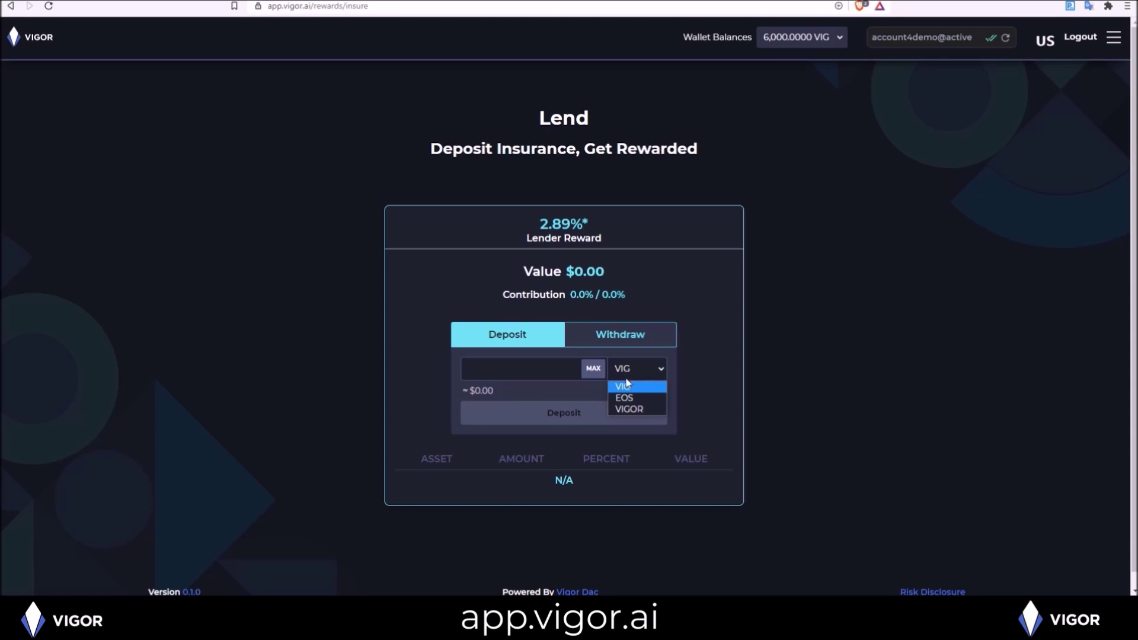
left_click(635, 398)
left_click(524, 369)
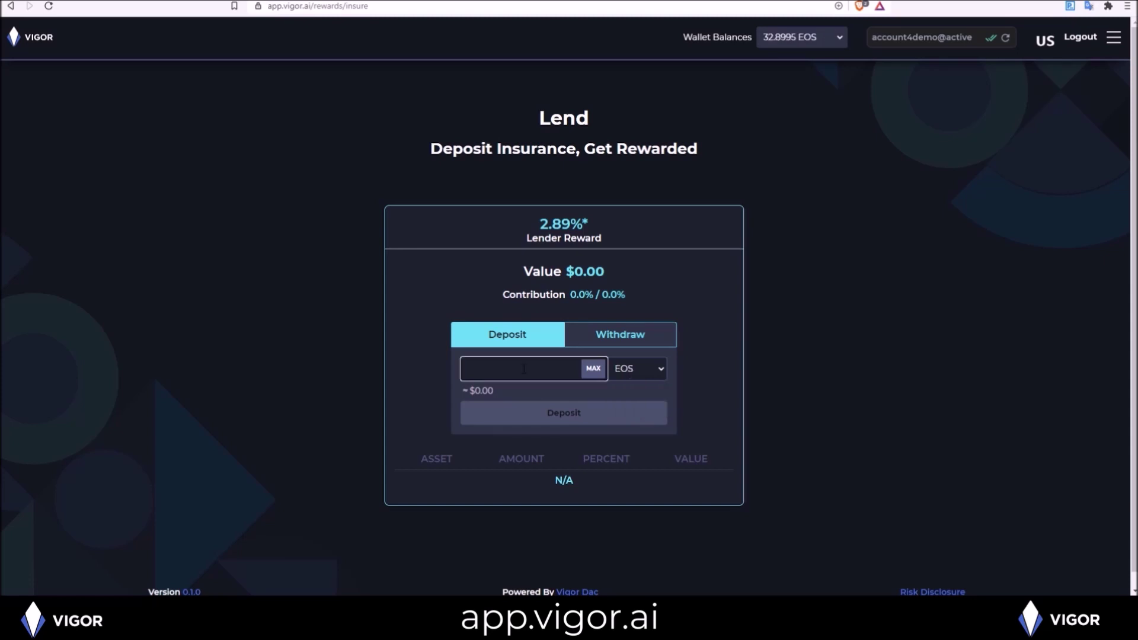
type("1")
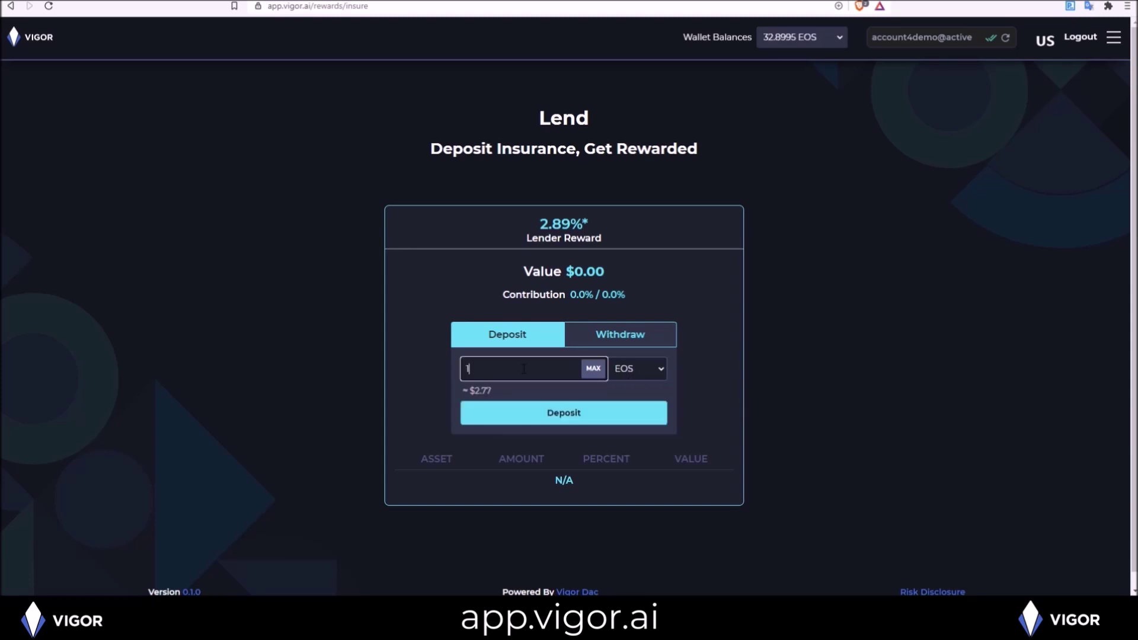
left_click(559, 418)
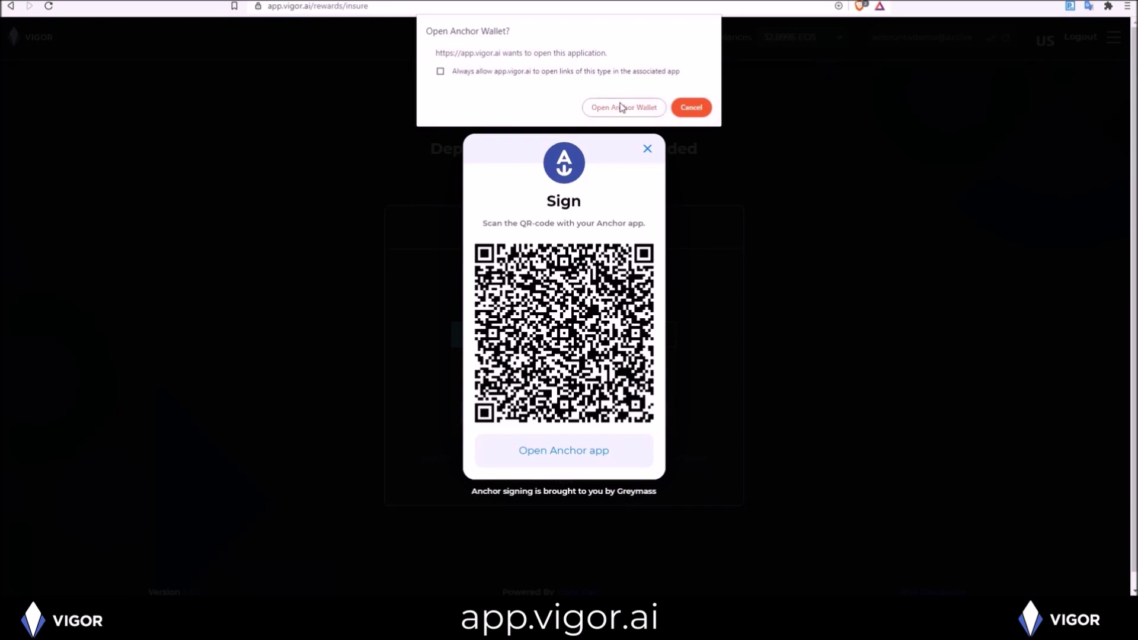
Step: Review and sign the 1 EOS deposit transaction in Anchor, then close the confirmation
left_click(621, 107)
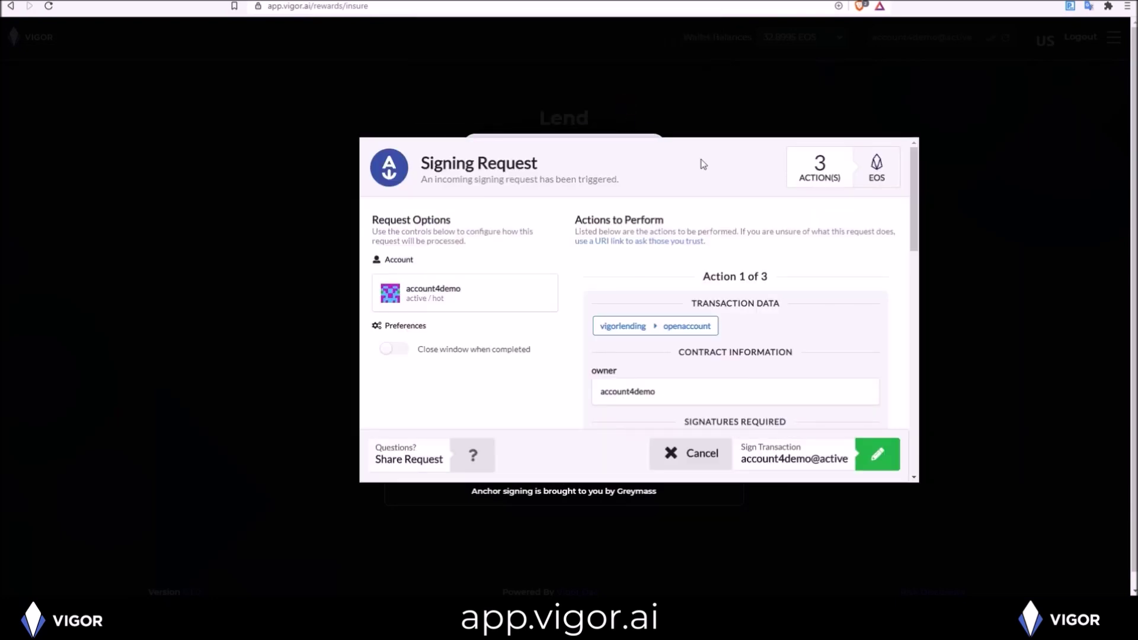
scroll(917, 182, "down", 1)
left_click_drag(917, 182, 917, 189)
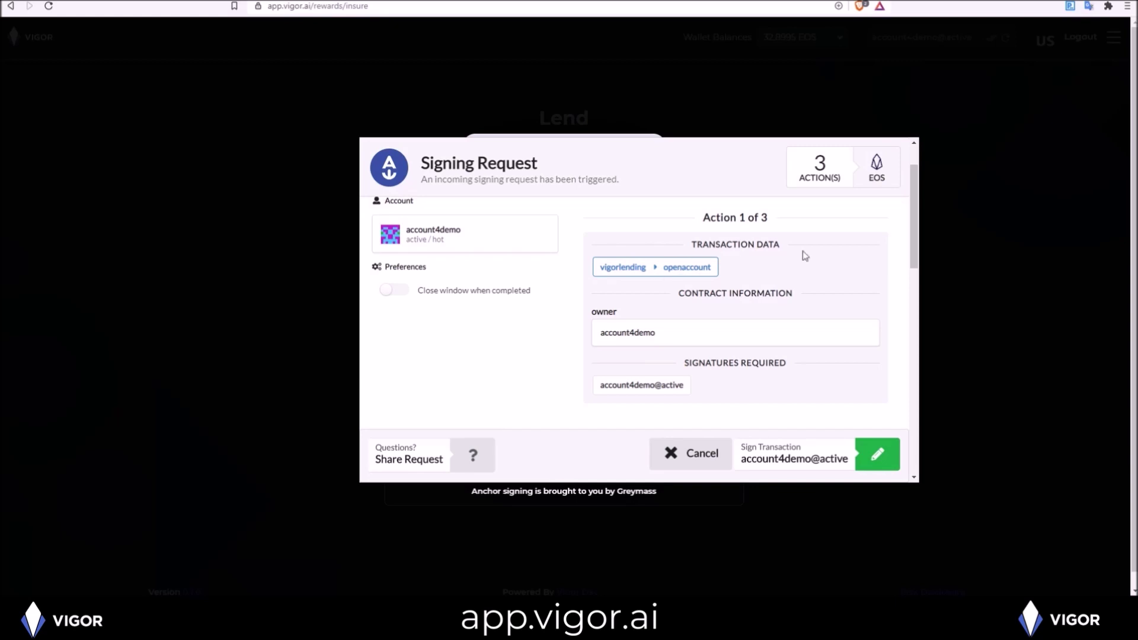
left_click_drag(910, 188, 873, 263)
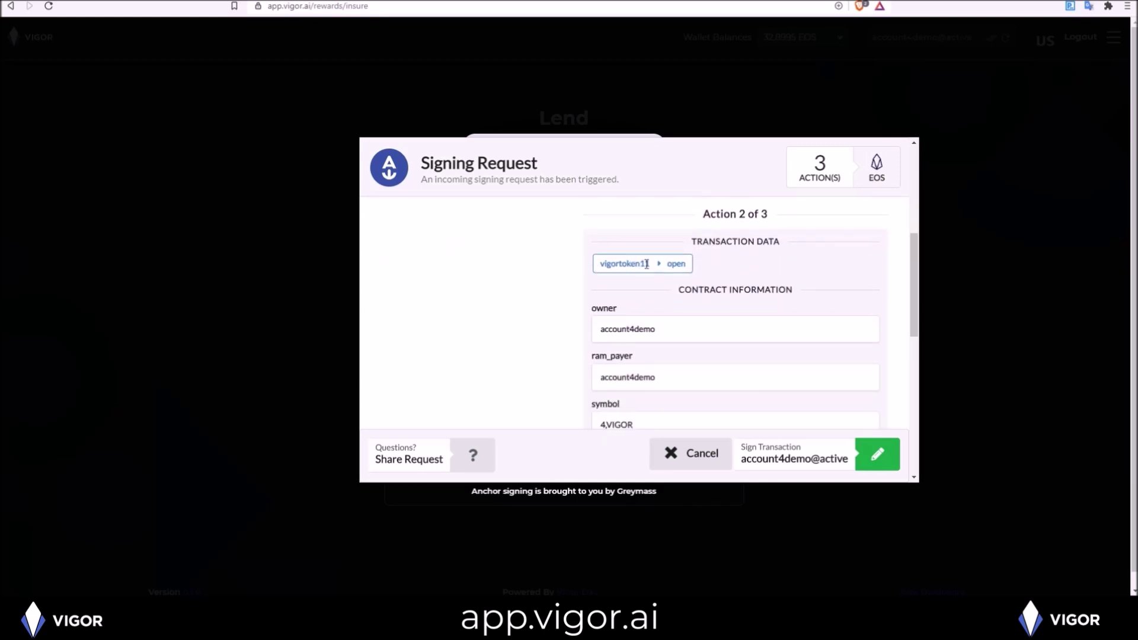
left_click_drag(913, 252, 905, 310)
scroll(905, 310, "down", 4)
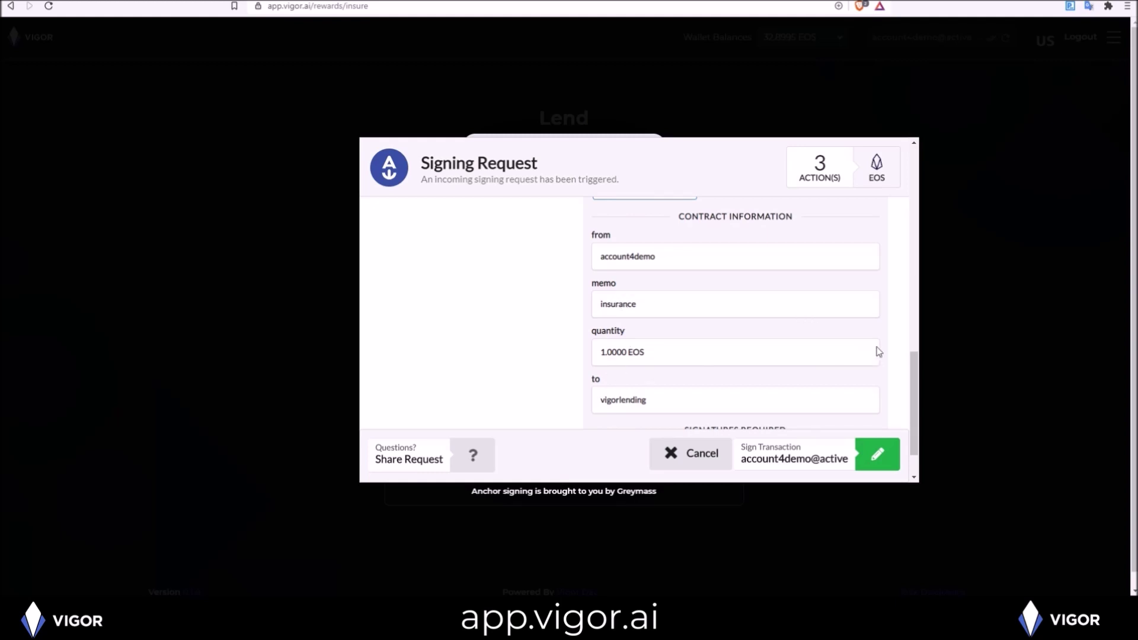
left_click(880, 457)
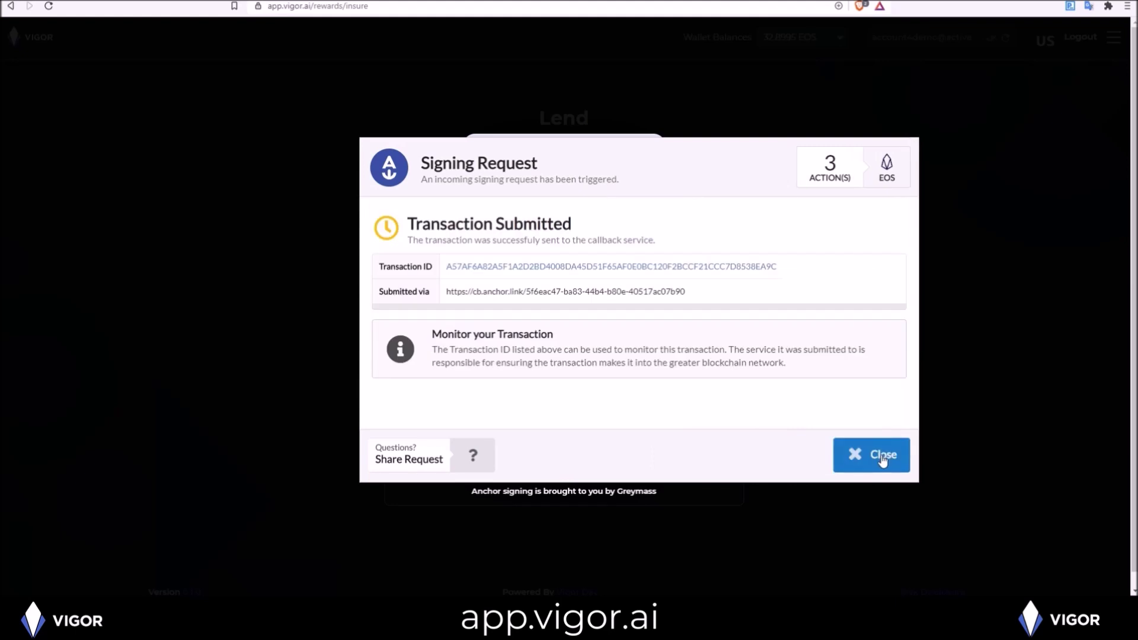
left_click(879, 458)
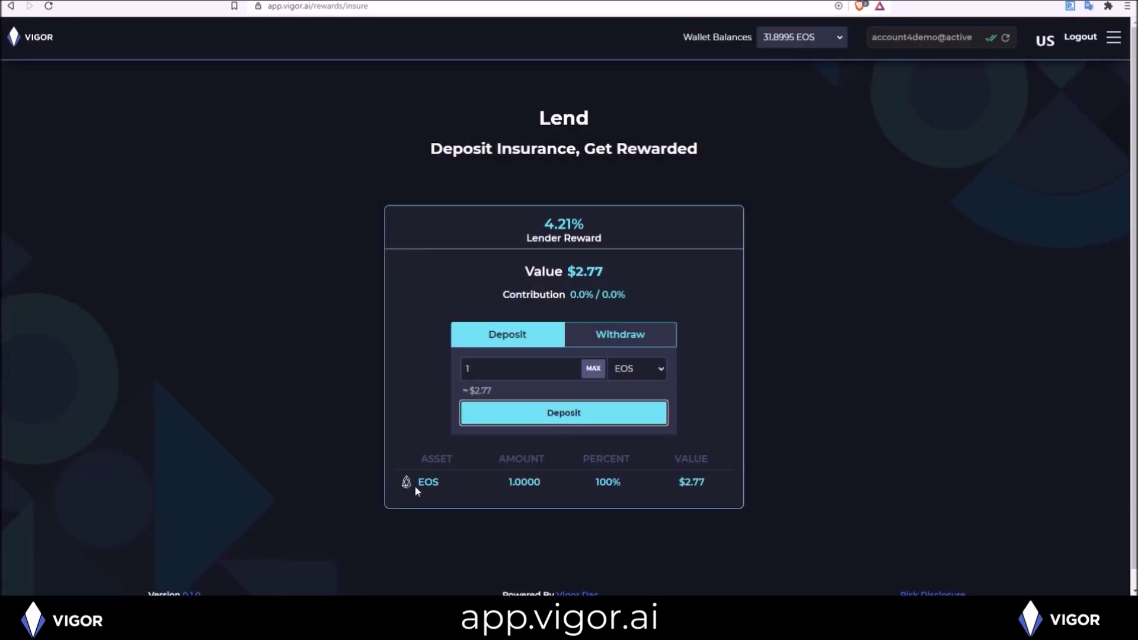
Step: Highlight the Lend pool's 1.0000 EOS holding row worth $2.77
left_click_drag(407, 484, 648, 486)
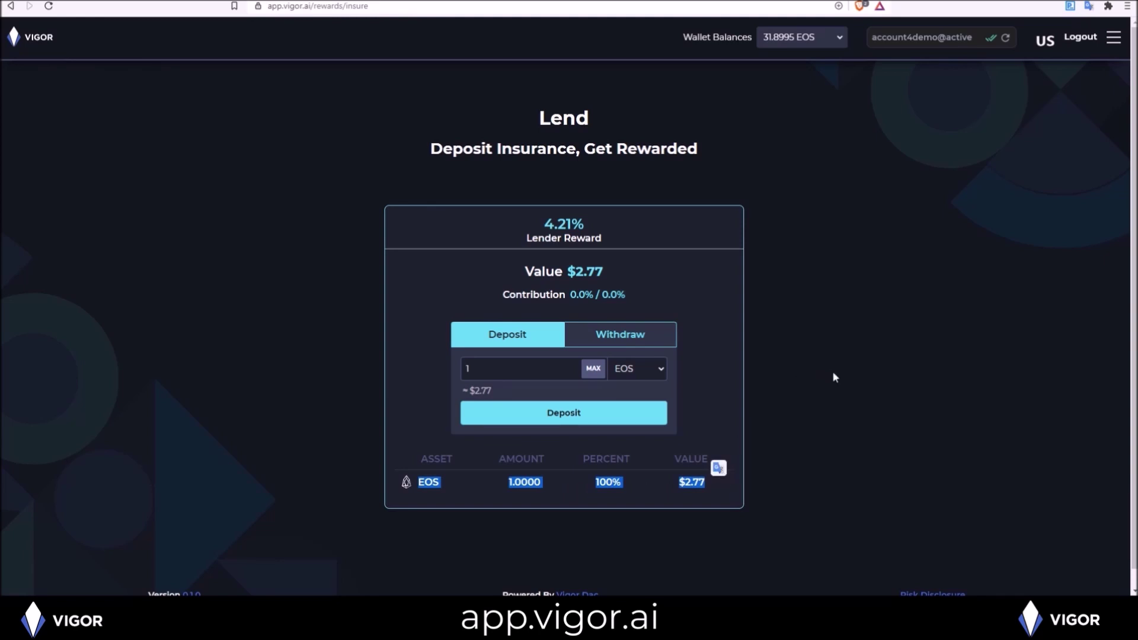
left_click(855, 398)
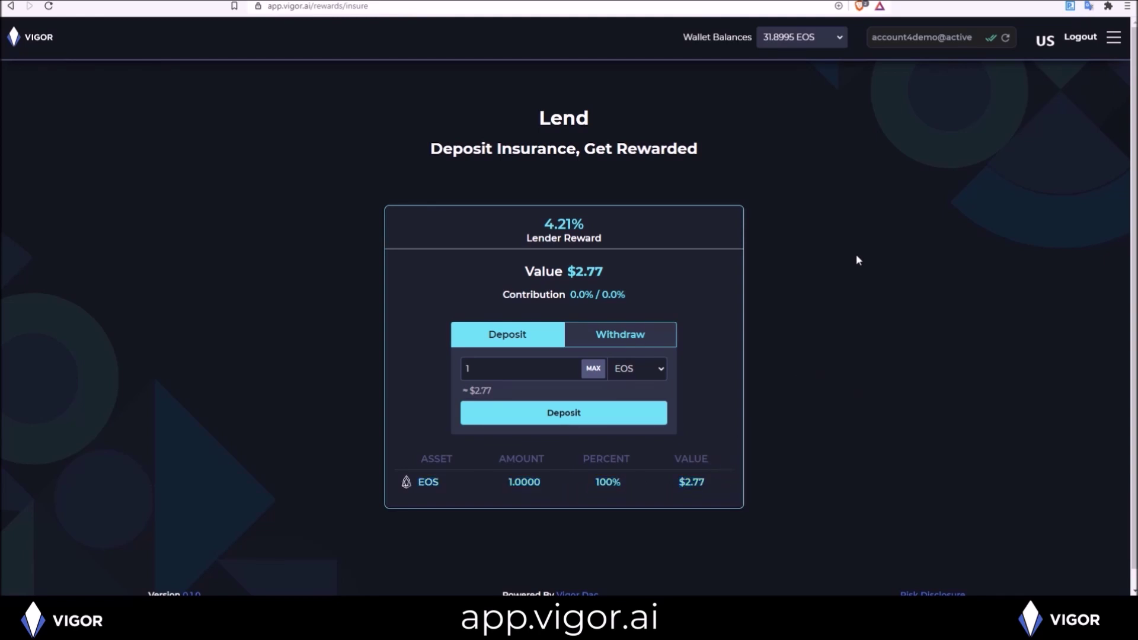
left_click(1114, 40)
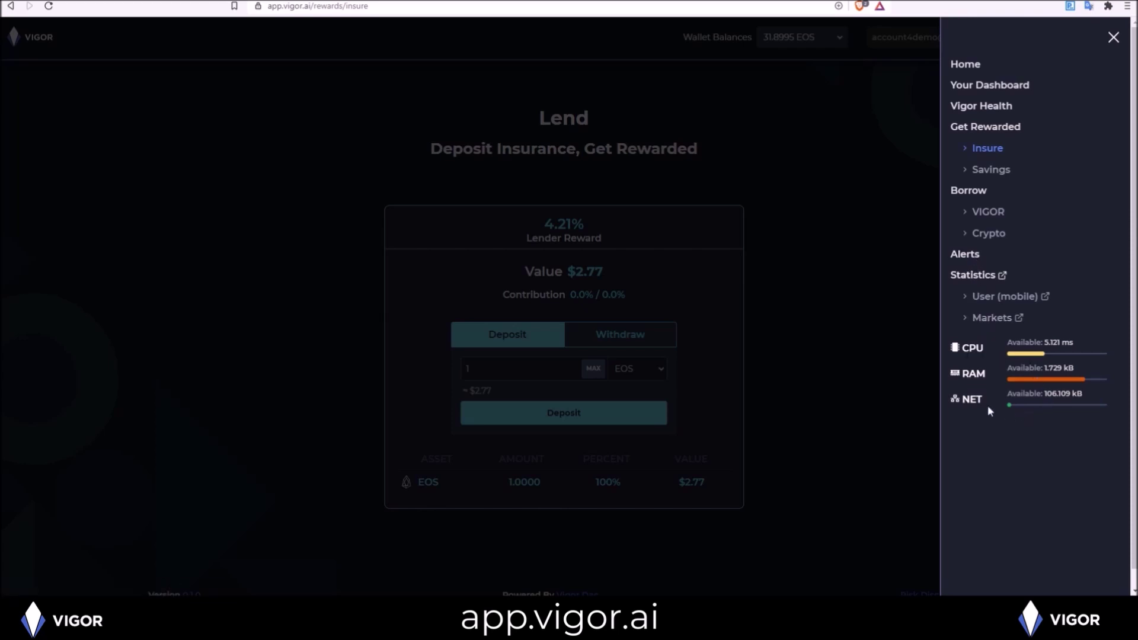
Step: Open Your Dashboard and scroll to the Lend panel holding 1.0000 EOS
left_click(990, 87)
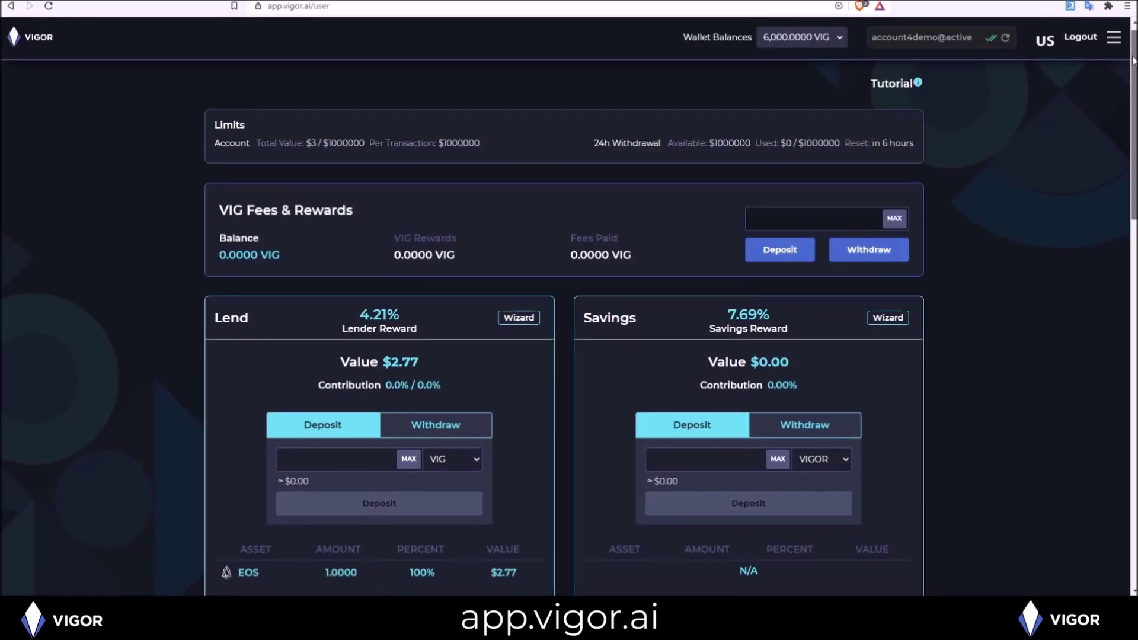
scroll(413, 366, "down", 2)
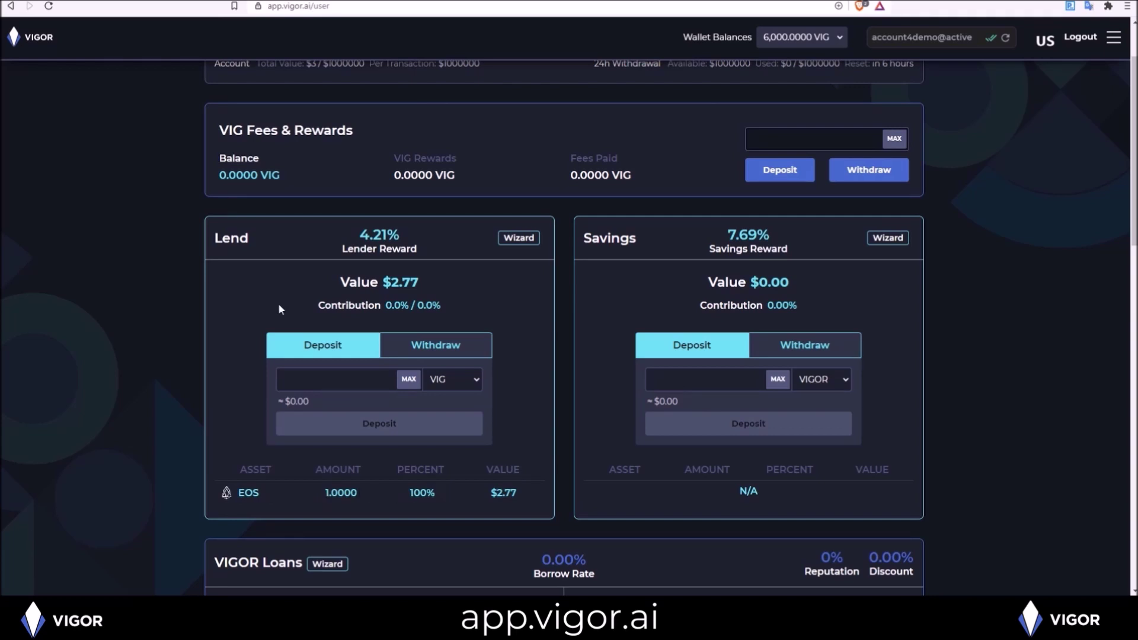
Step: Preview the Get Rewards and Start Borrowing pages, then go back to the account dashboard
left_click(30, 37)
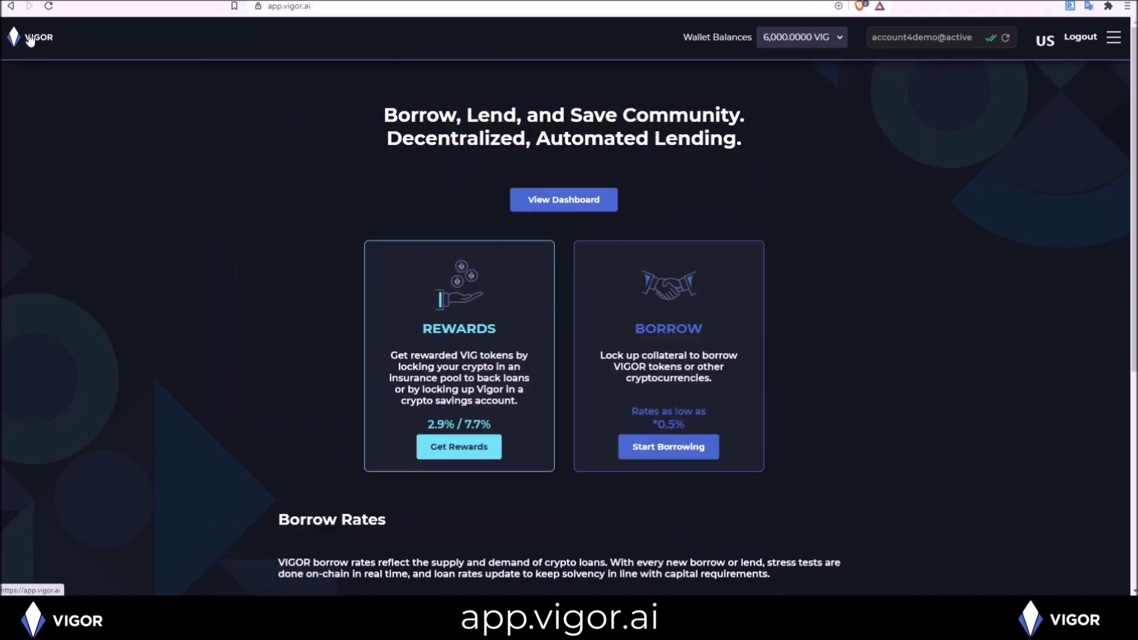
left_click(451, 447)
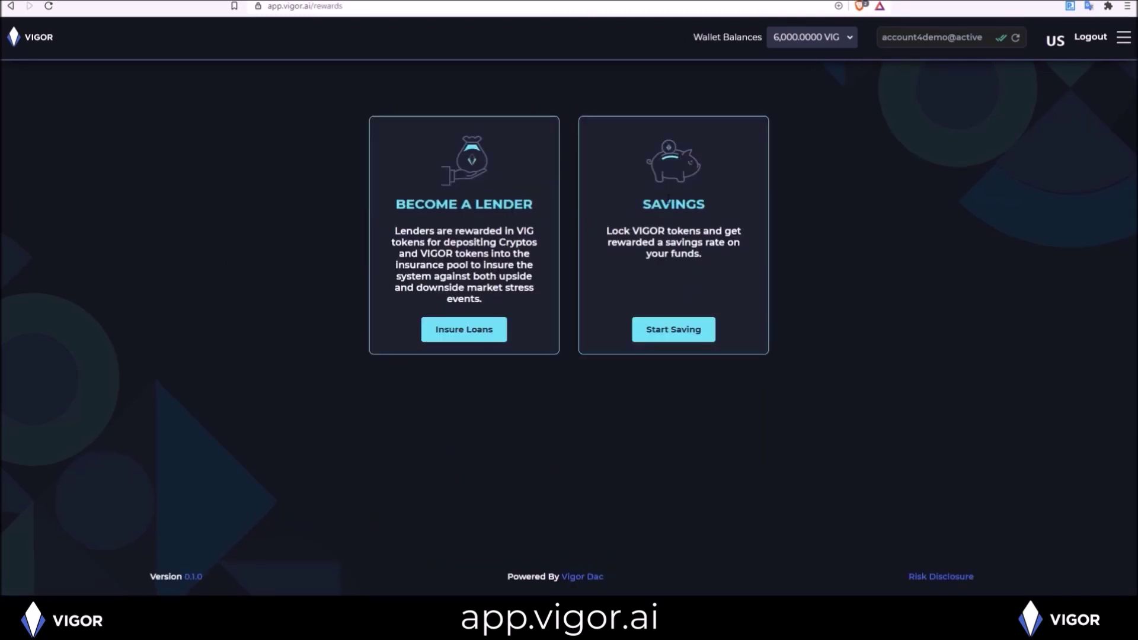
key("alt+Left")
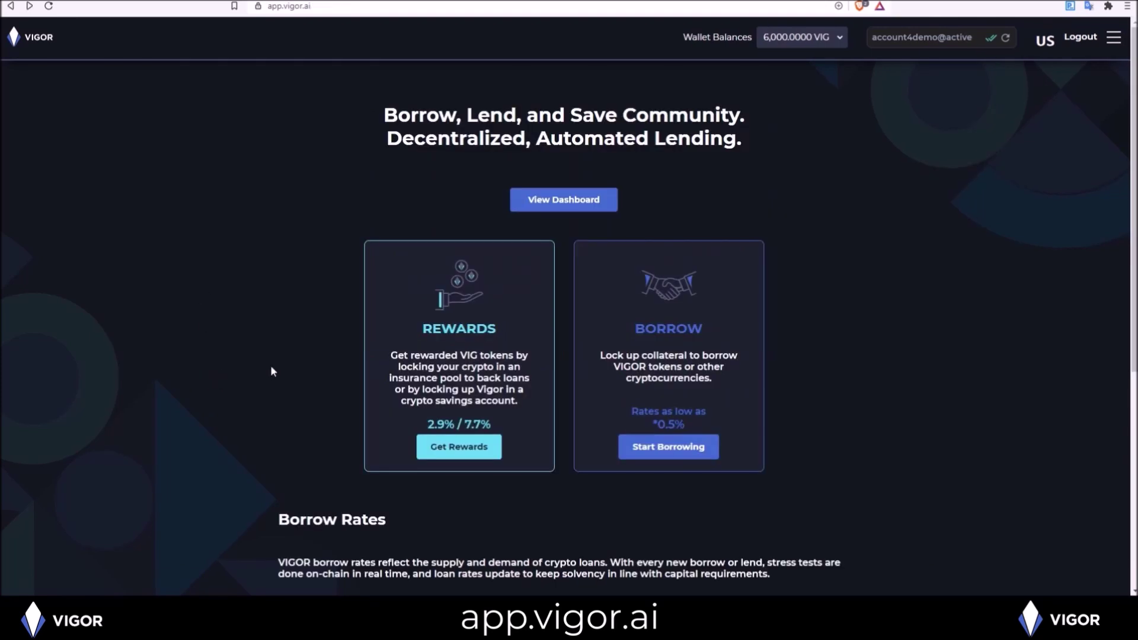
left_click(652, 449)
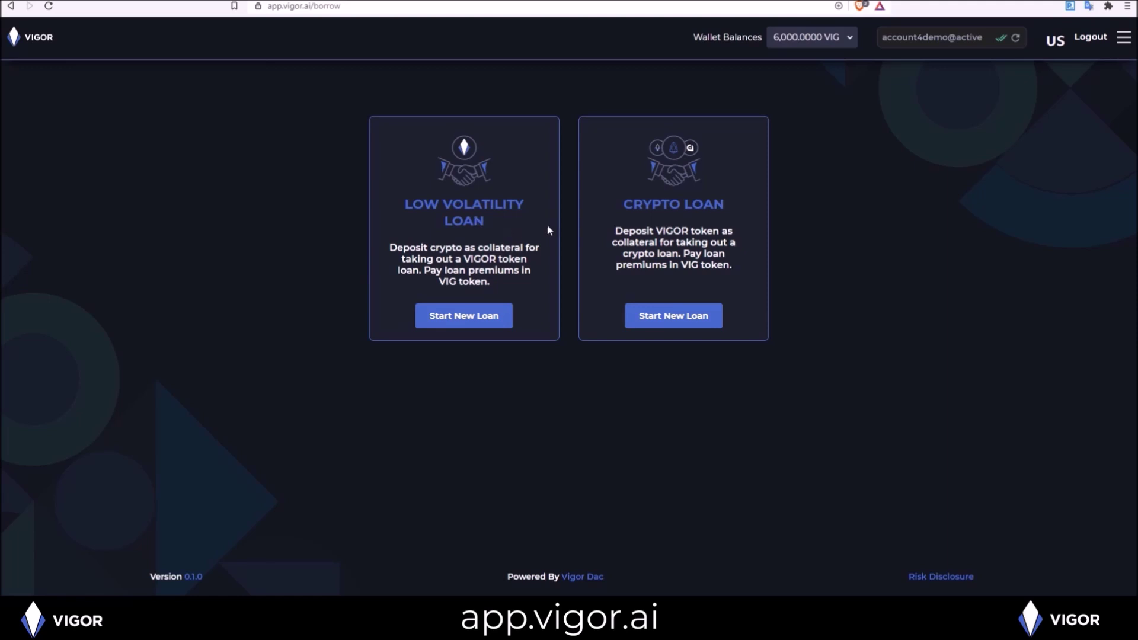
key("alt+Left")
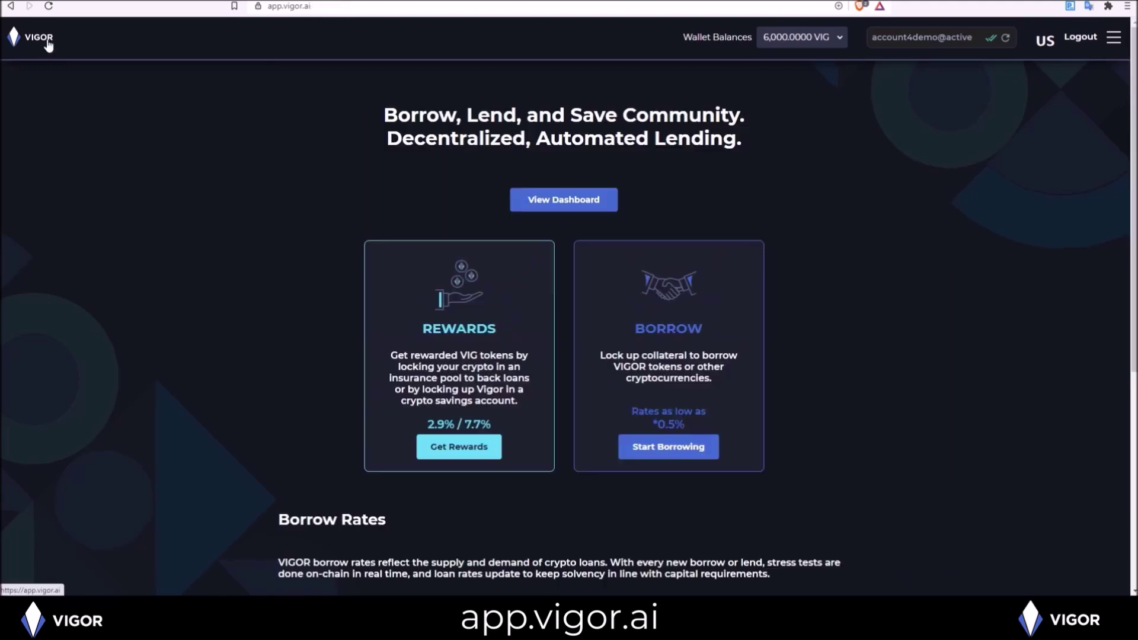
left_click(540, 198)
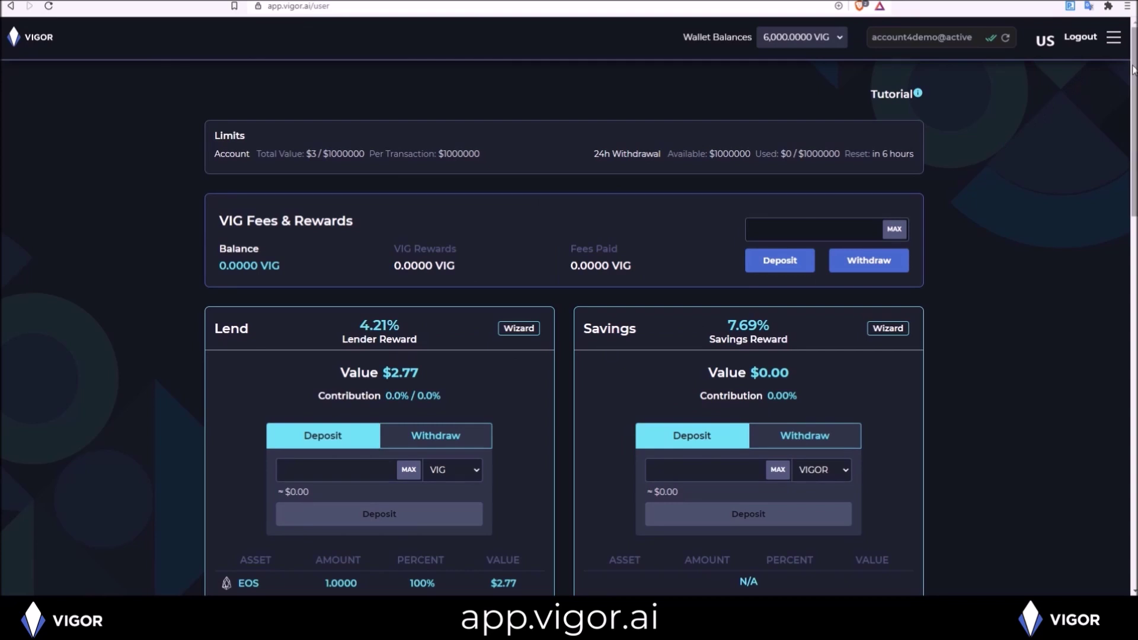
Step: Preview the Lend and Savings pages, then open the VIGOR Loans Wizard from the dashboard
scroll(671, 328, "down", 2)
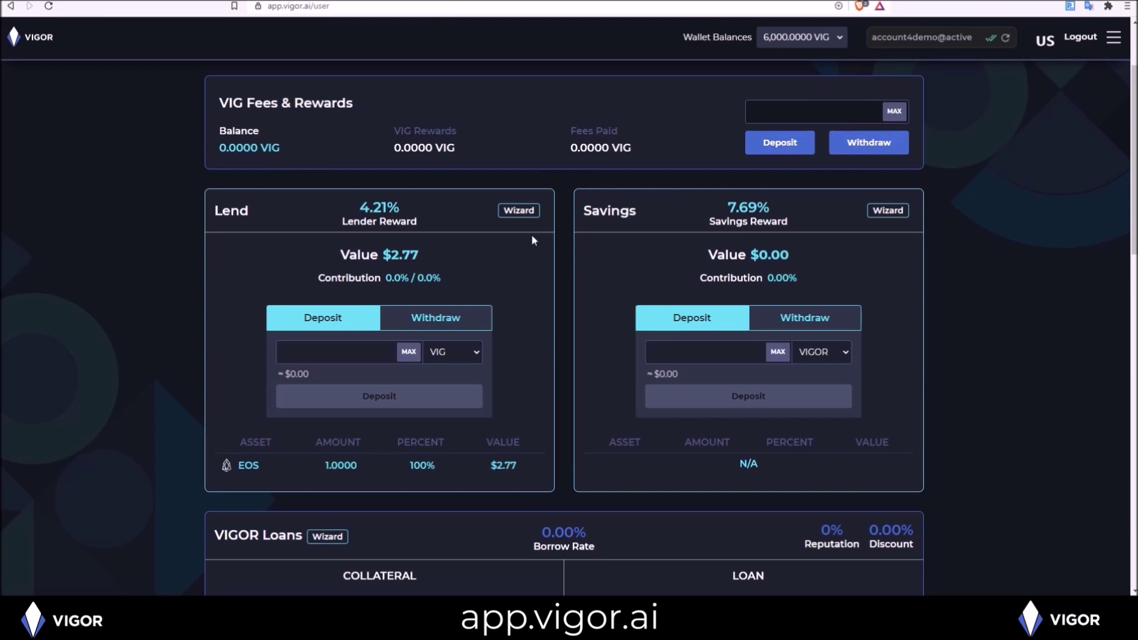
left_click(510, 213)
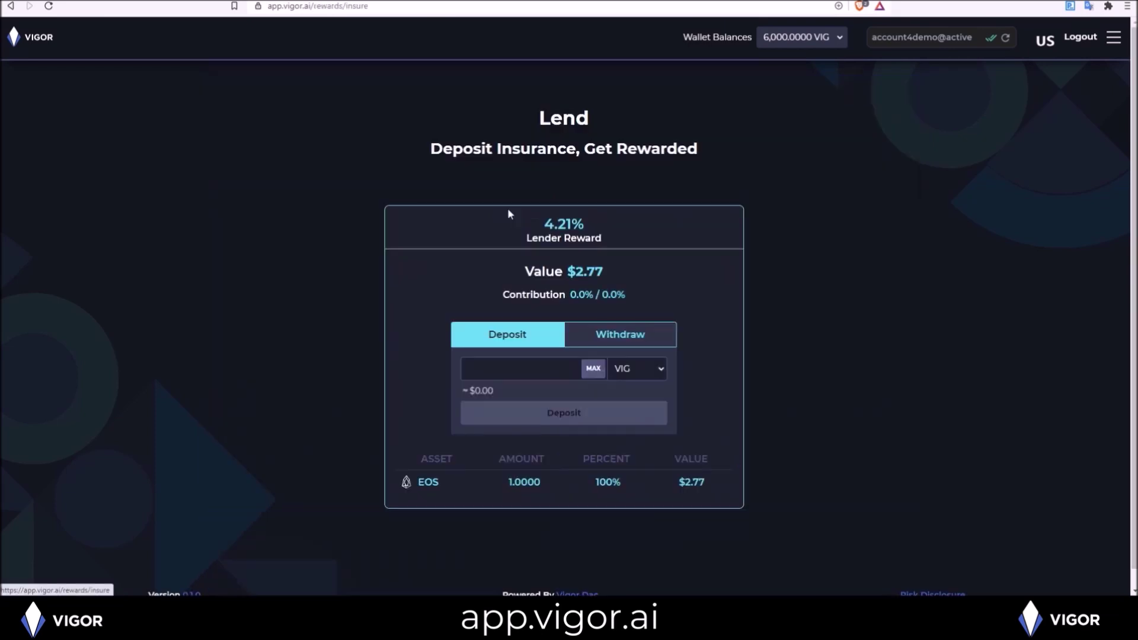
mouse_move(622, 230)
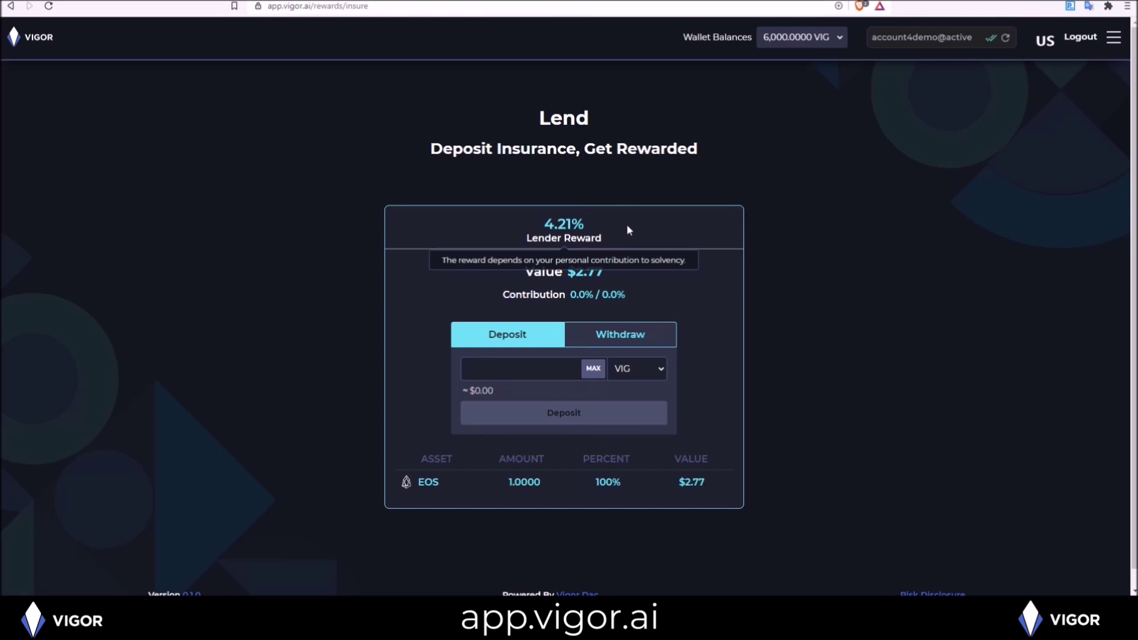
key("alt+Left")
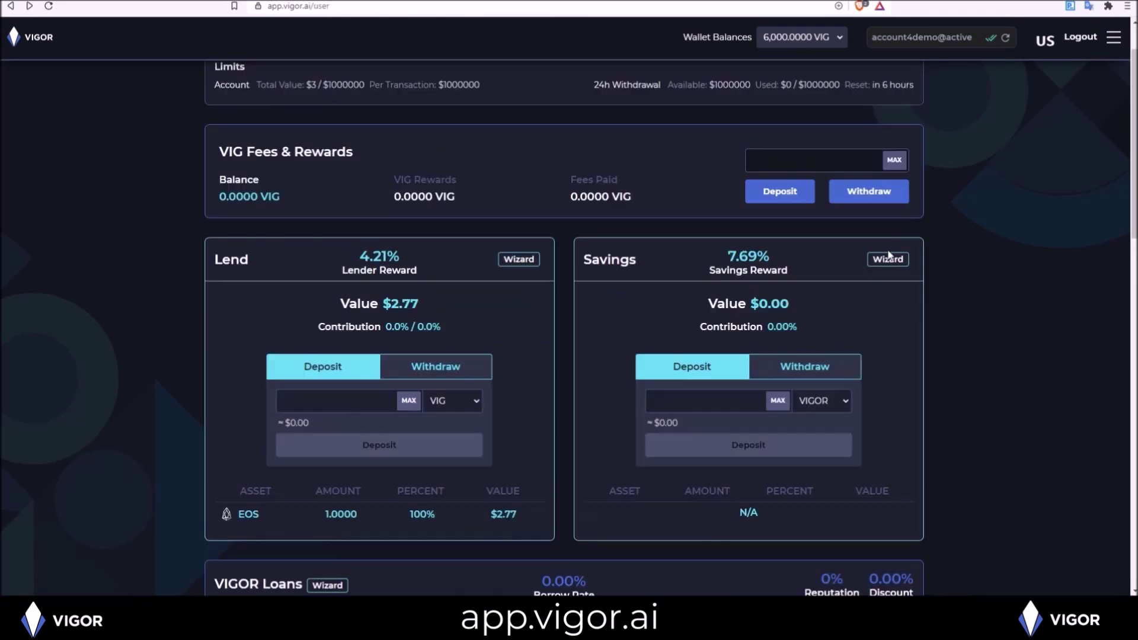
left_click(888, 259)
key("alt+Left")
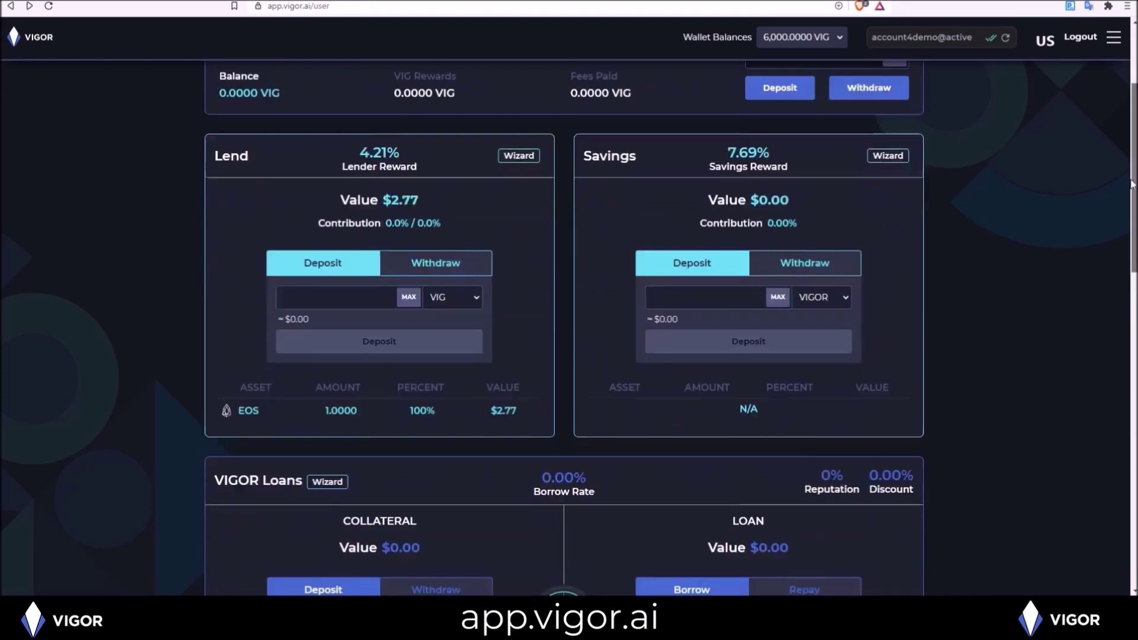
scroll(1111, 250, "down", 4)
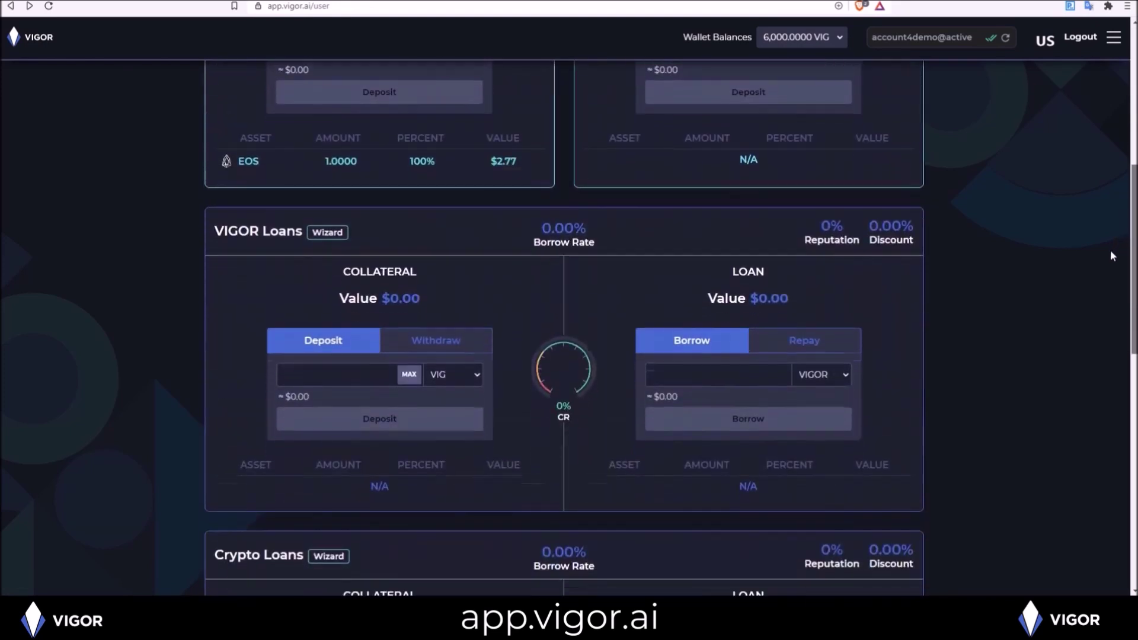
left_click(339, 231)
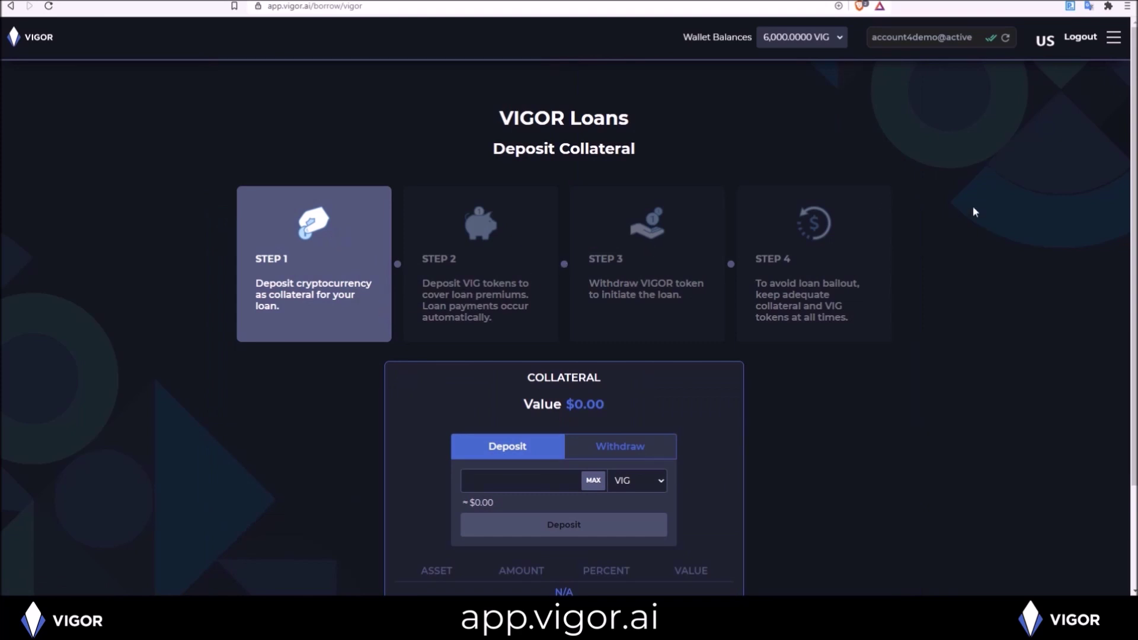
Step: Preview the wizard's Step 2 VIG deposit and Step 3 Borrow/Repay VIGOR cards
left_click_drag(1132, 87, 1127, 144)
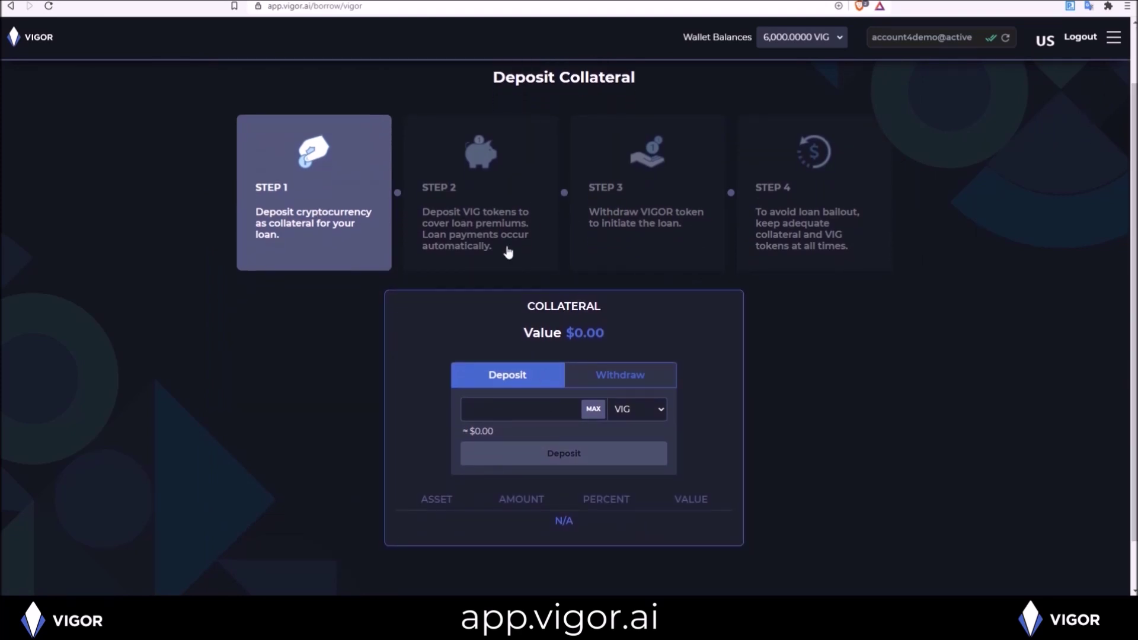
left_click(492, 229)
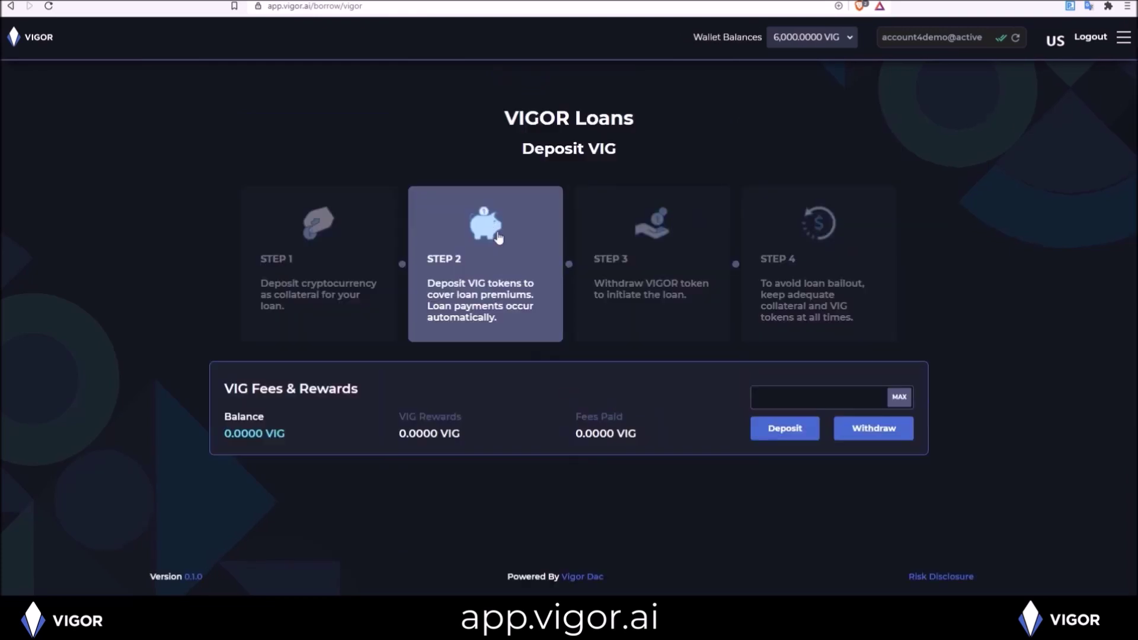
left_click(641, 302)
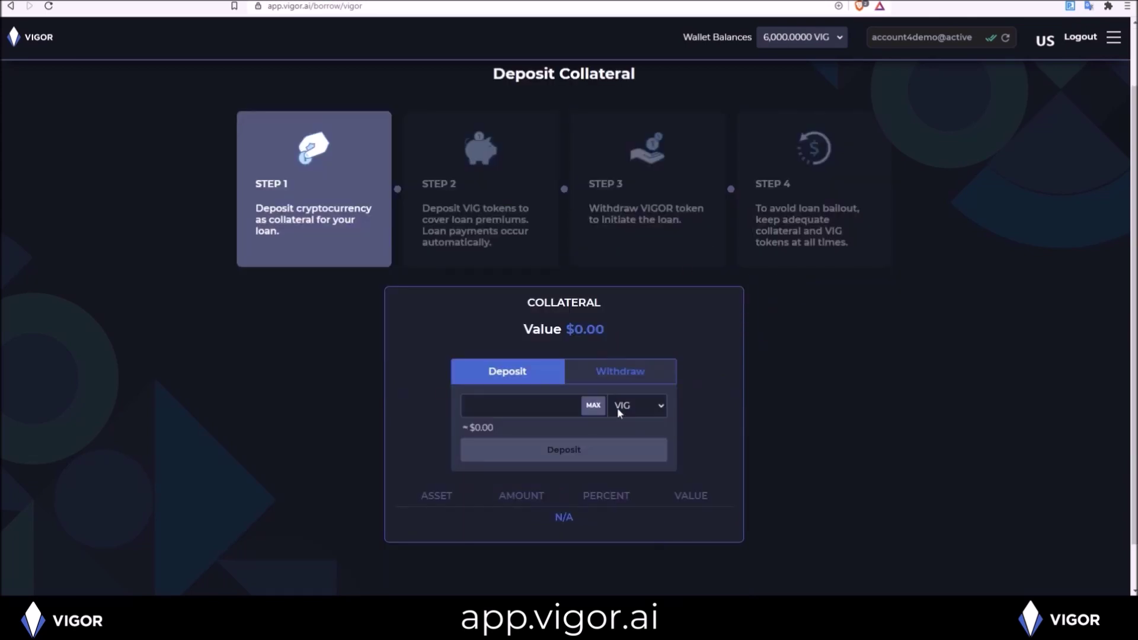
Step: Choose EOS as the collateral currency and enter an amount of 20
left_click(635, 408)
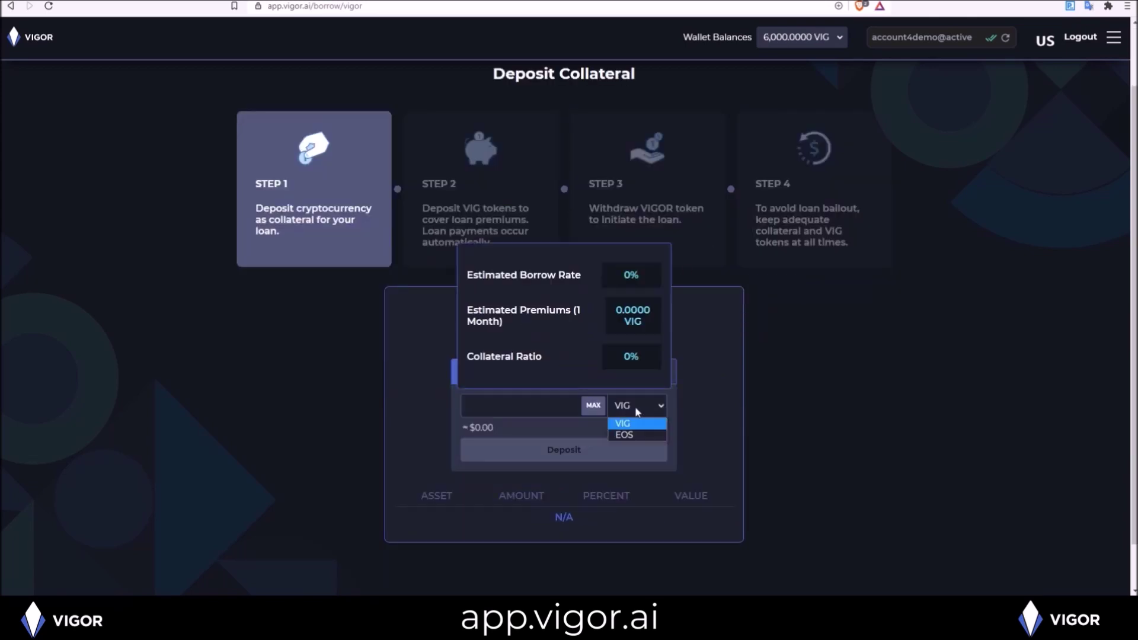
left_click(624, 434)
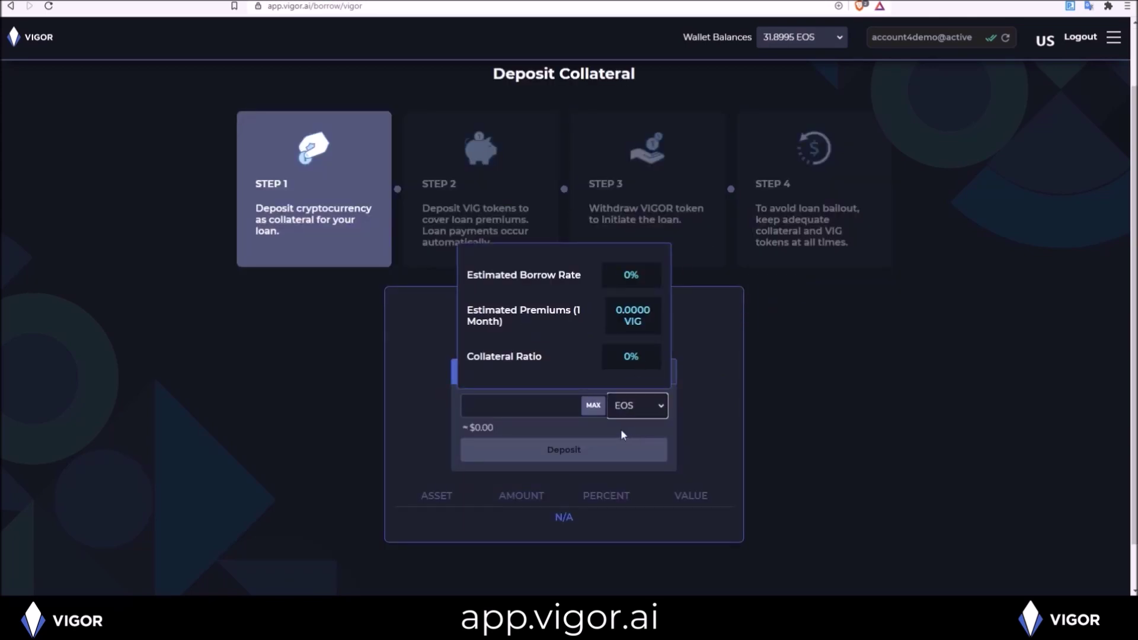
left_click(527, 406)
type("20")
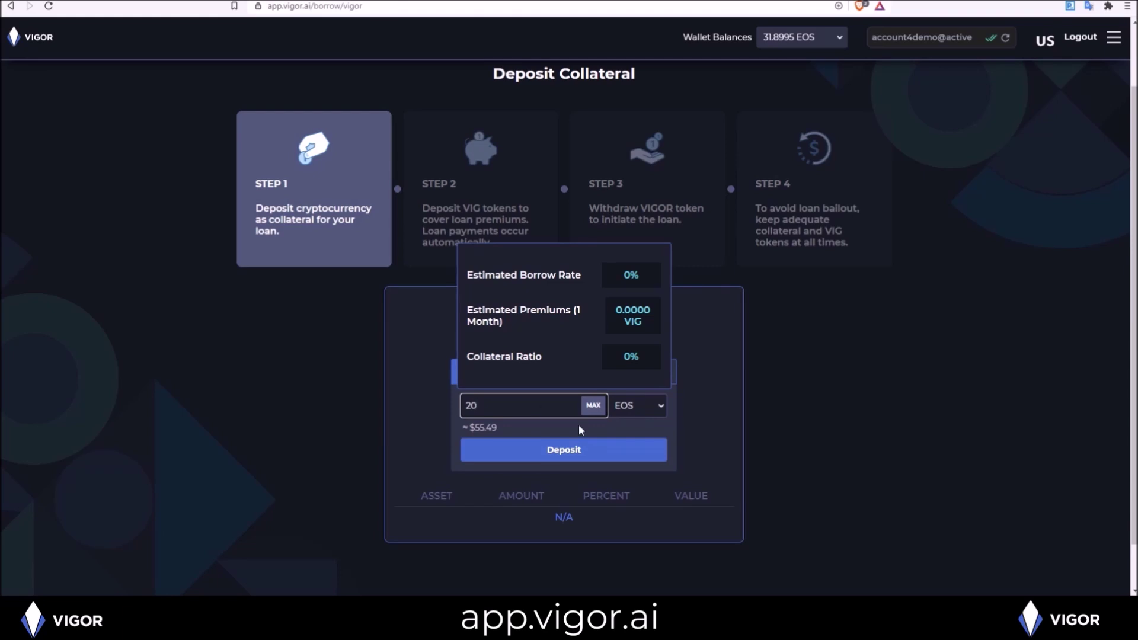
Step: Deposit the 20 EOS collateral and sign the transfer in Anchor
left_click(571, 450)
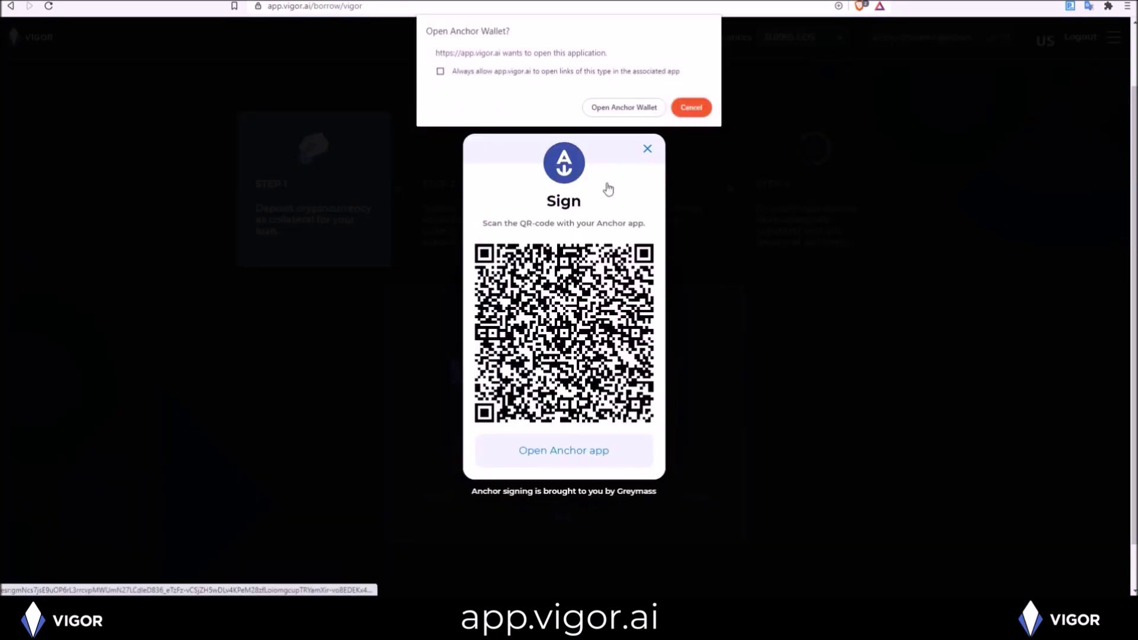
left_click(614, 109)
scroll(695, 323, "down", 3)
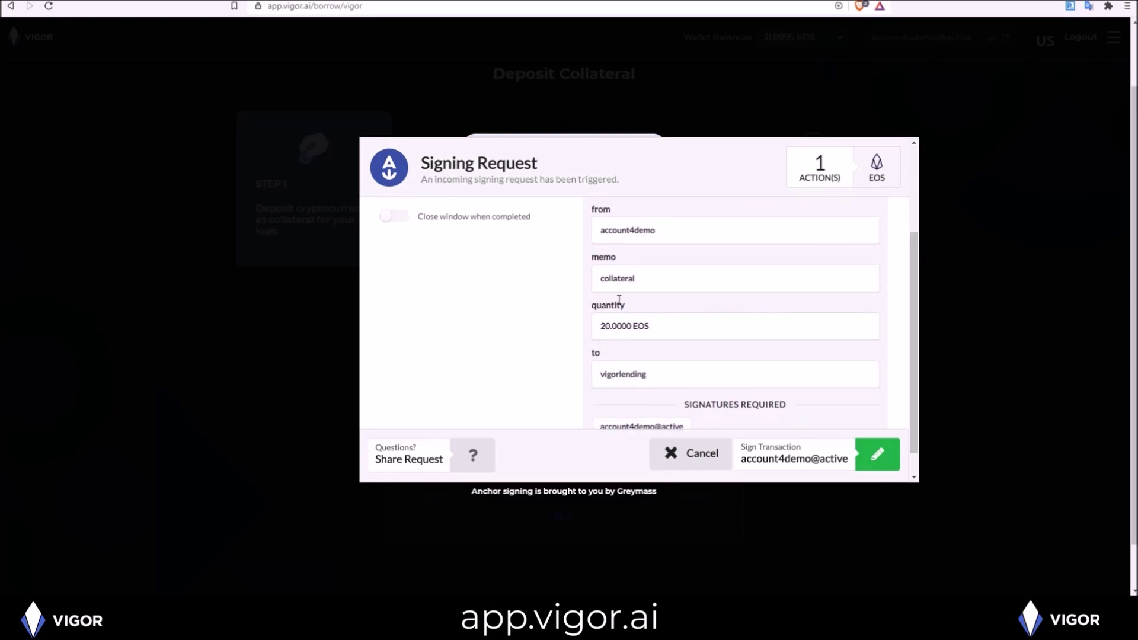
left_click(886, 455)
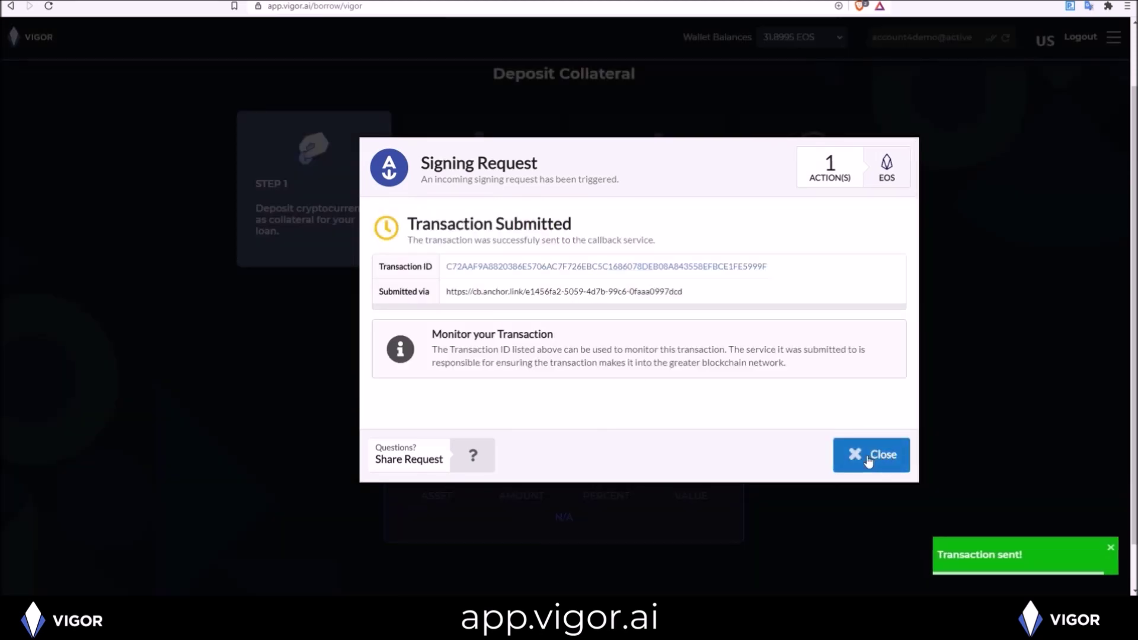
left_click(883, 454)
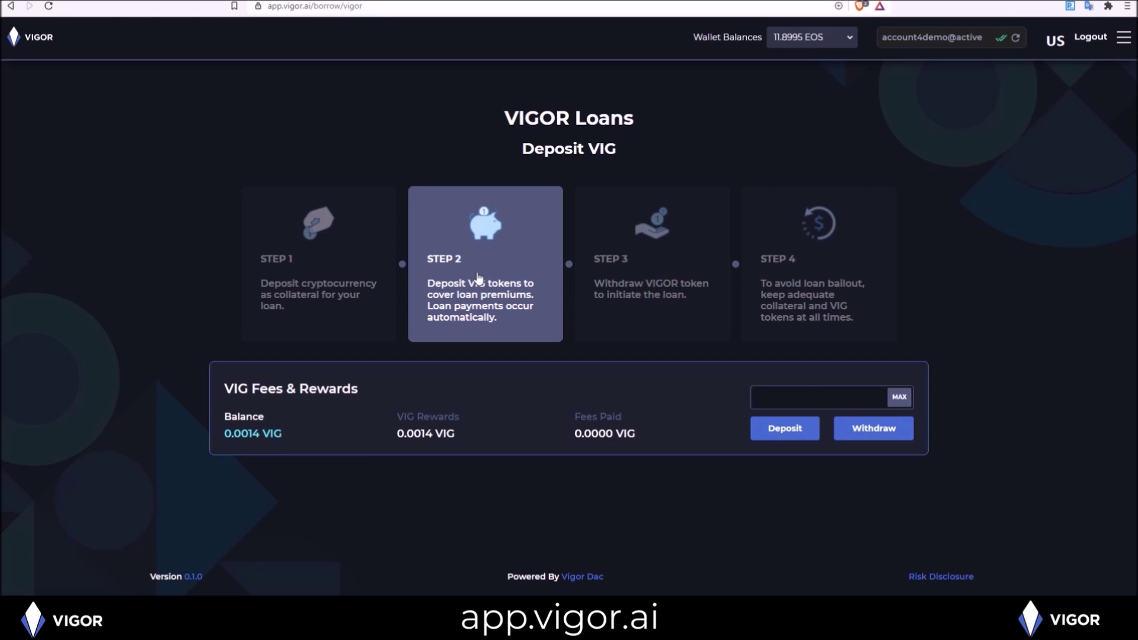
Step: Deposit 100 VIG as the loan fee balance and sign it in Anchor
left_click(793, 402)
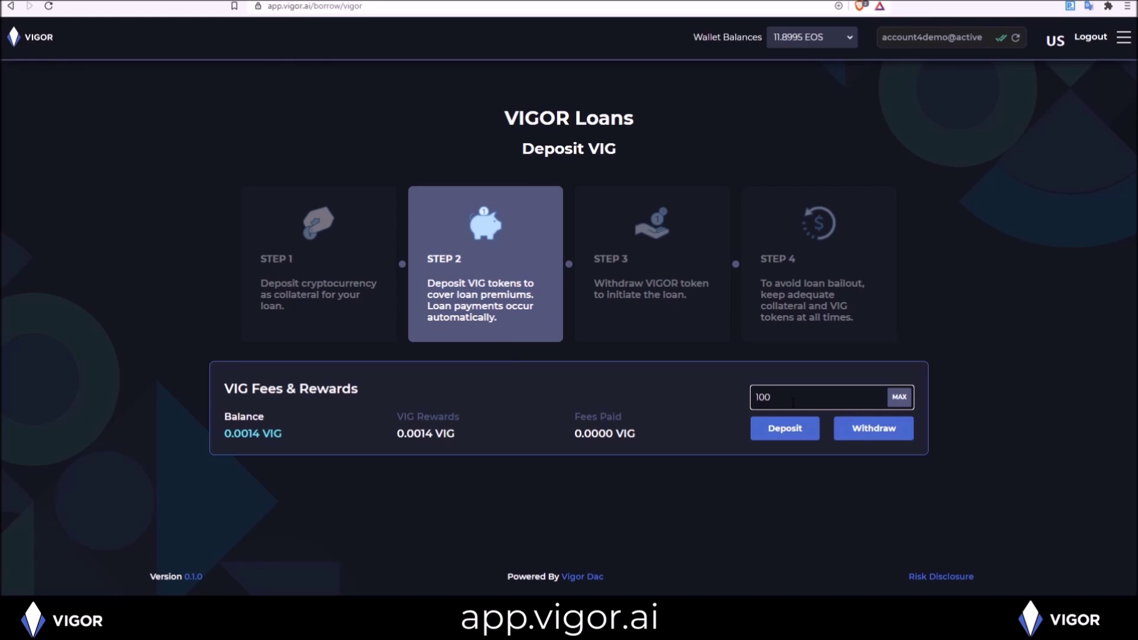
left_click(789, 429)
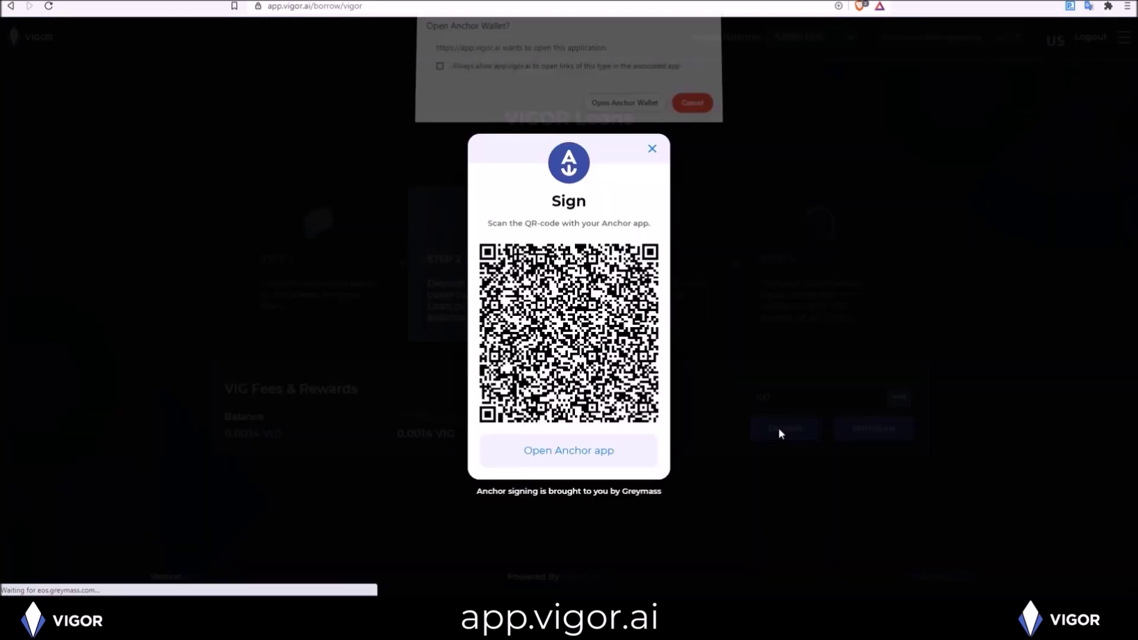
left_click(628, 107)
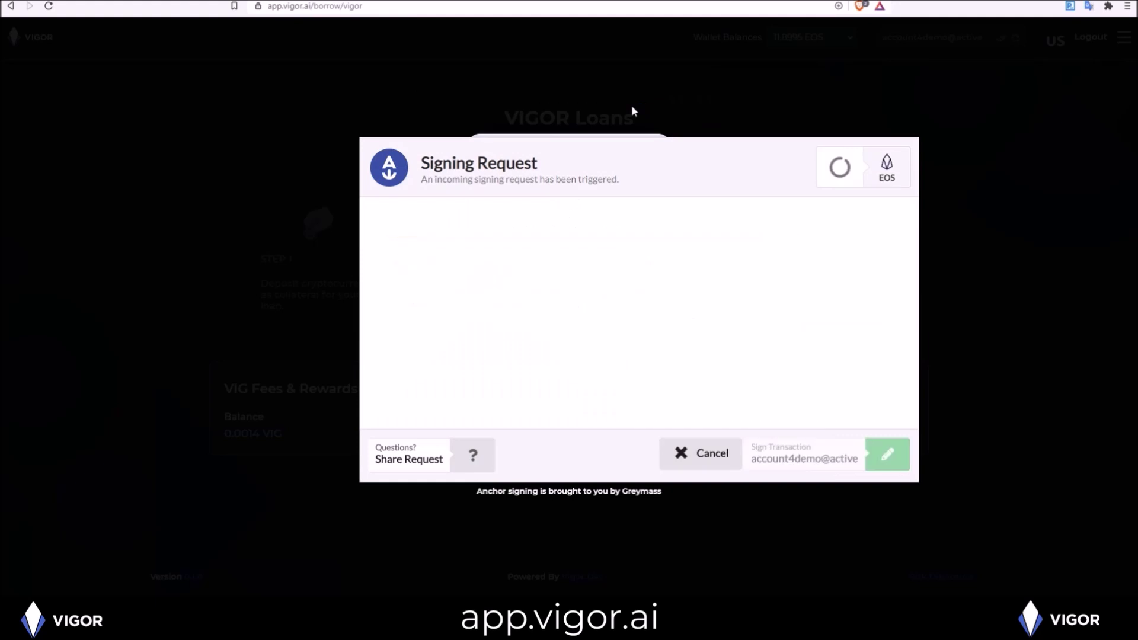
scroll(896, 256, "down", 5)
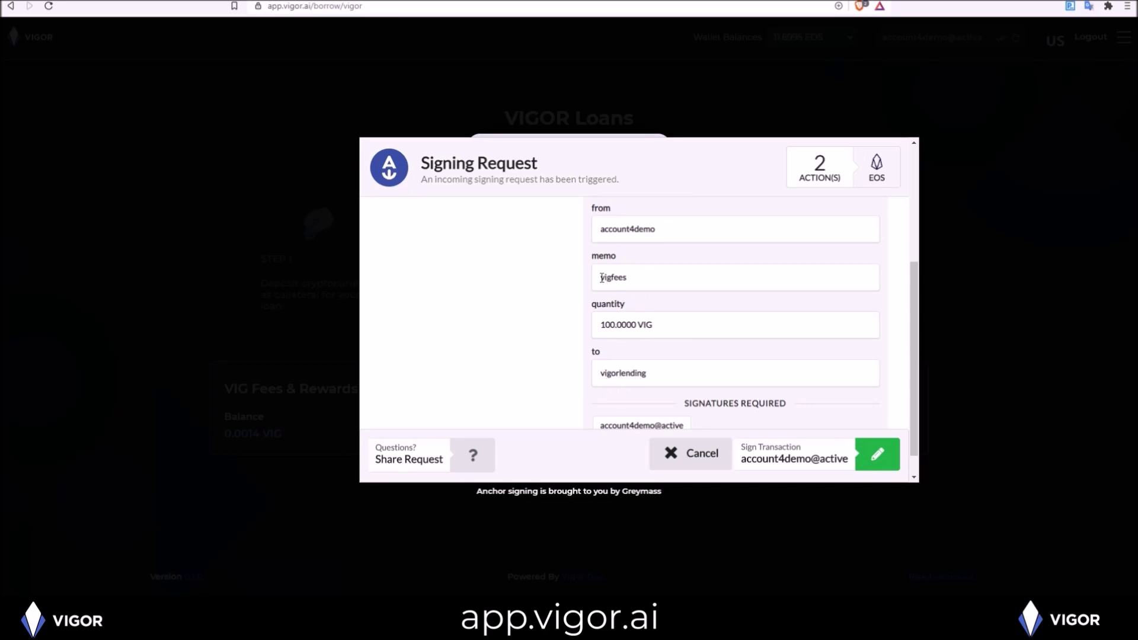
left_click(881, 460)
left_click(865, 460)
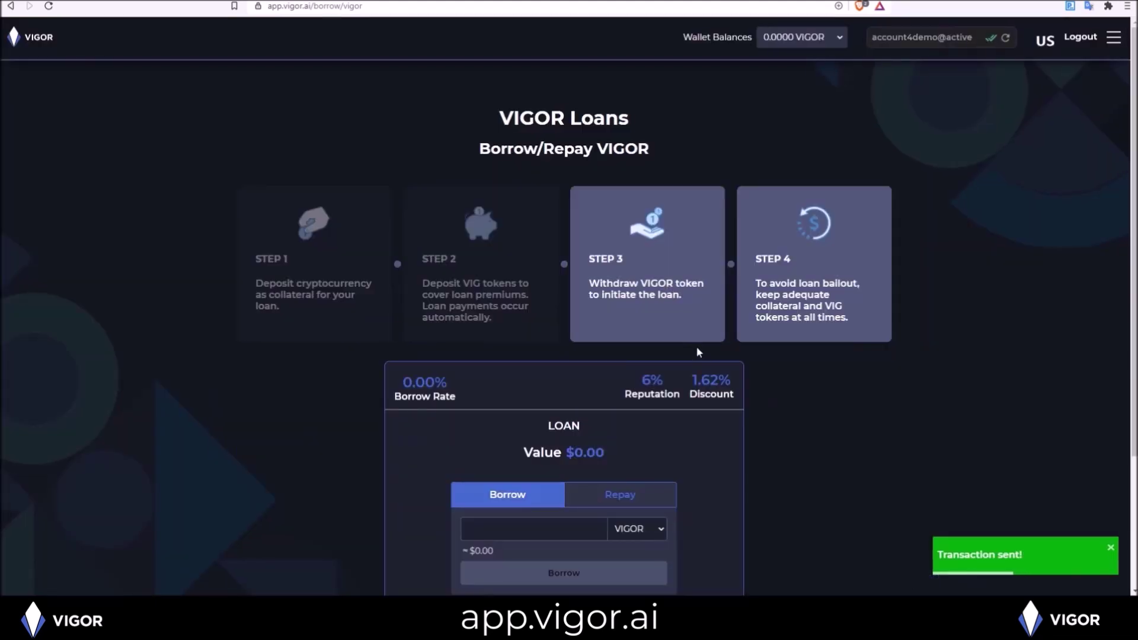
Step: Enter a 20 VIGOR borrow amount (2% rate, 277% collateral ratio) and submit it
scroll(1111, 187, "down", 3)
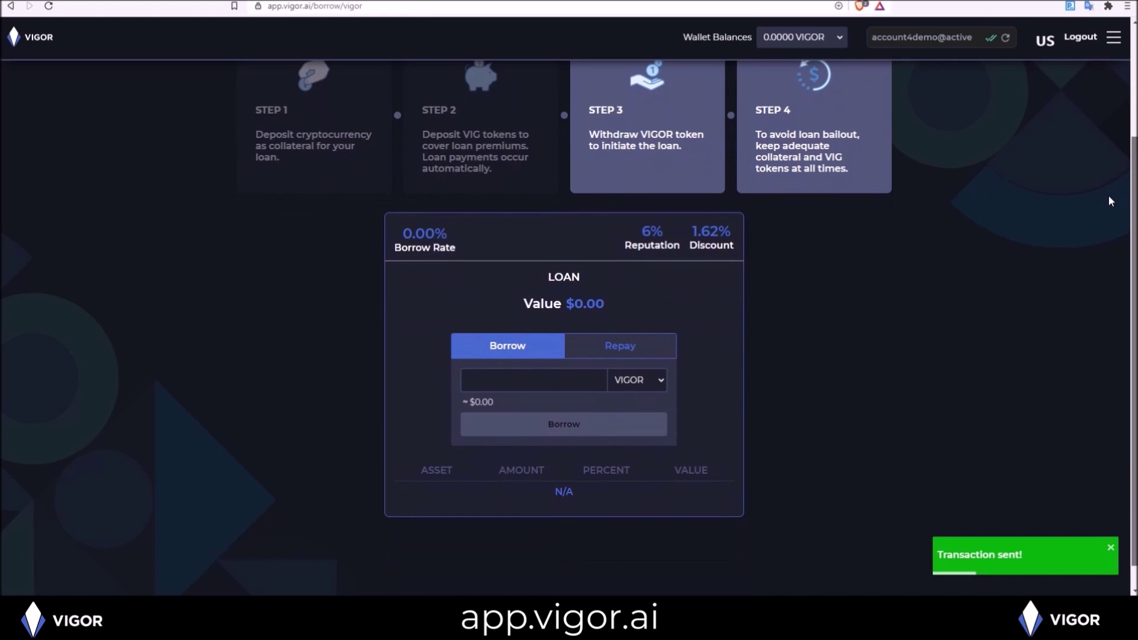
scroll(1110, 202, "down", 1)
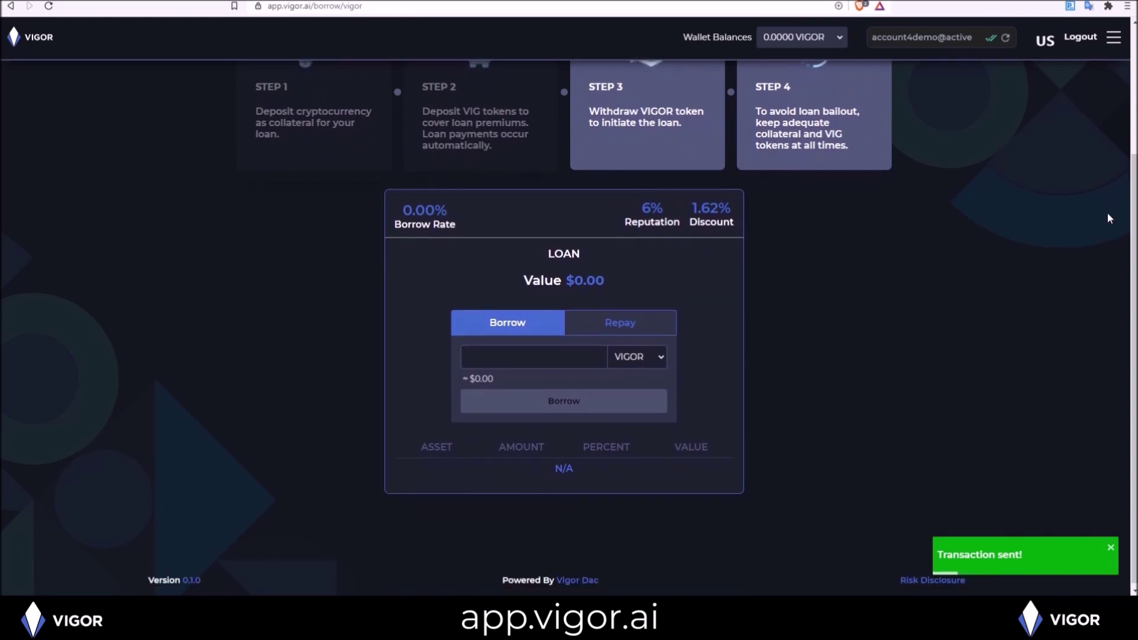
left_click(549, 355)
type("10")
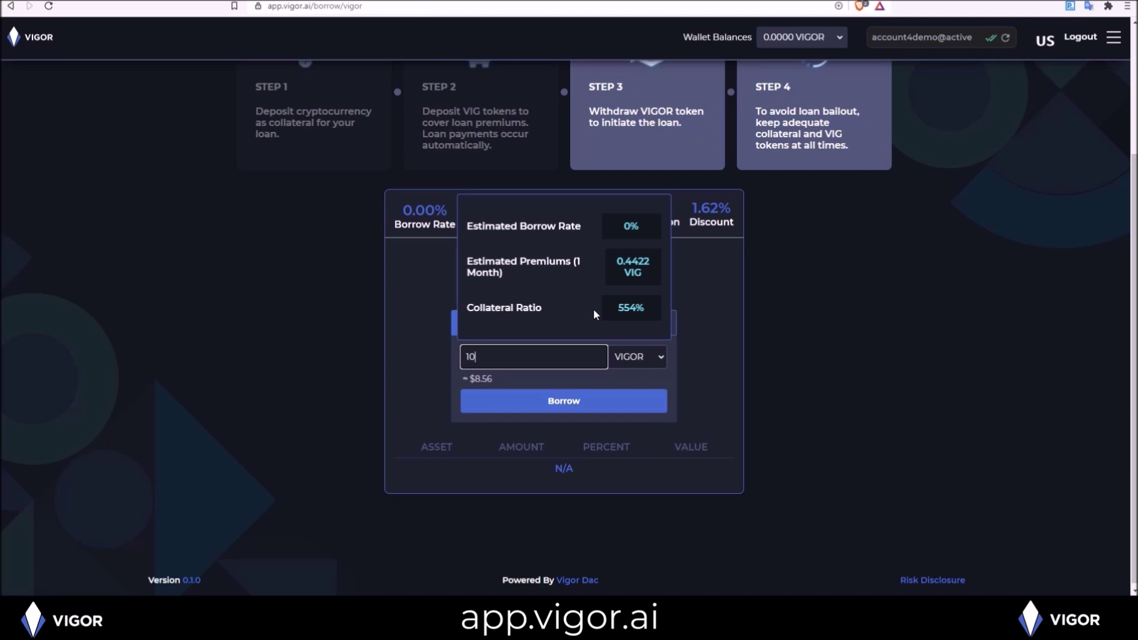
key("BackSpace")
key("BackSpace")
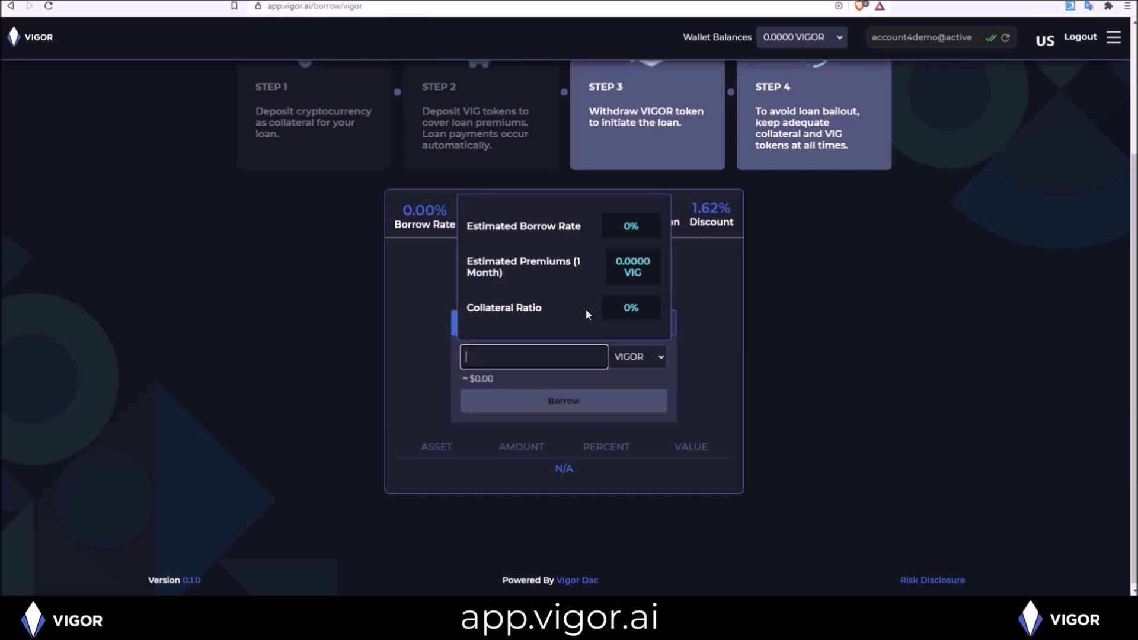
type("20")
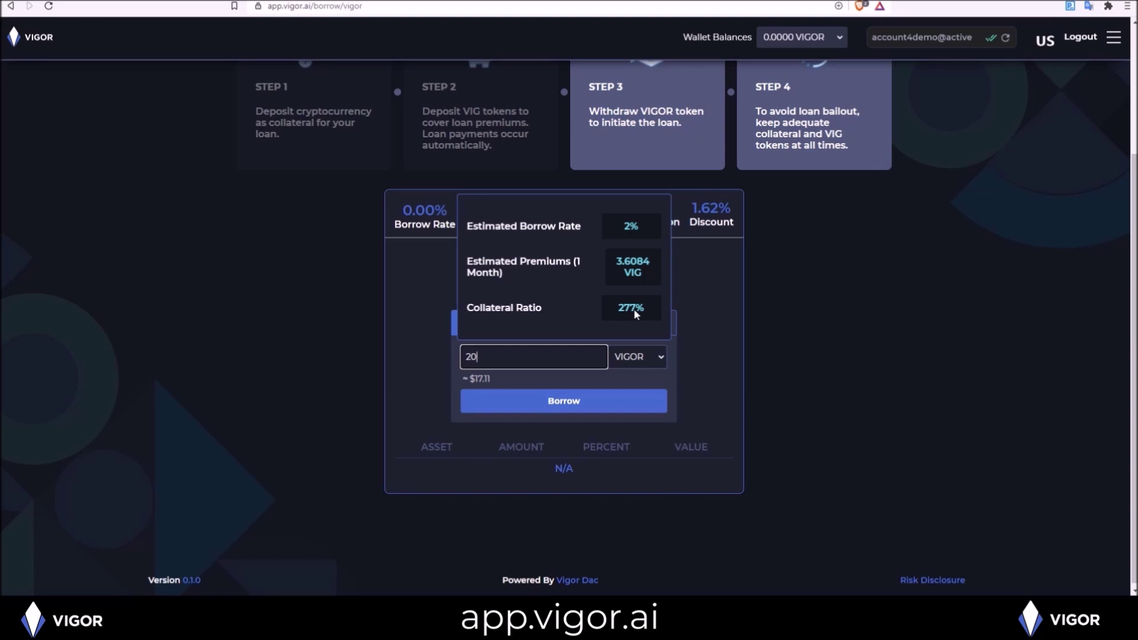
left_click(573, 407)
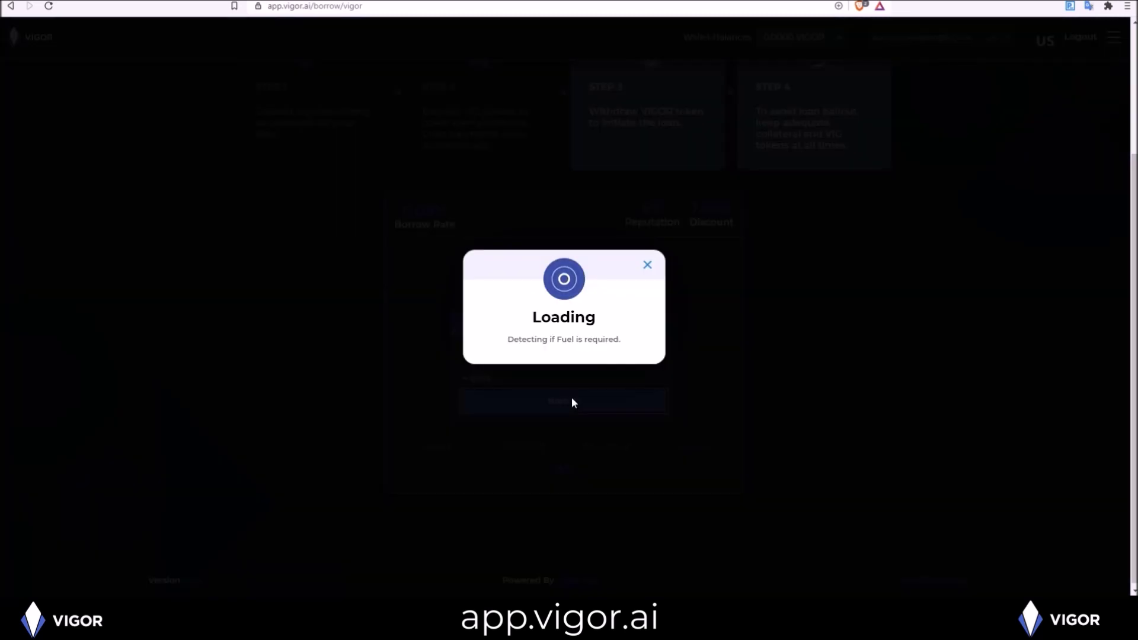
Step: Sign the assetout 20.0000 VIGOR borrow transaction in Anchor
left_click(620, 108)
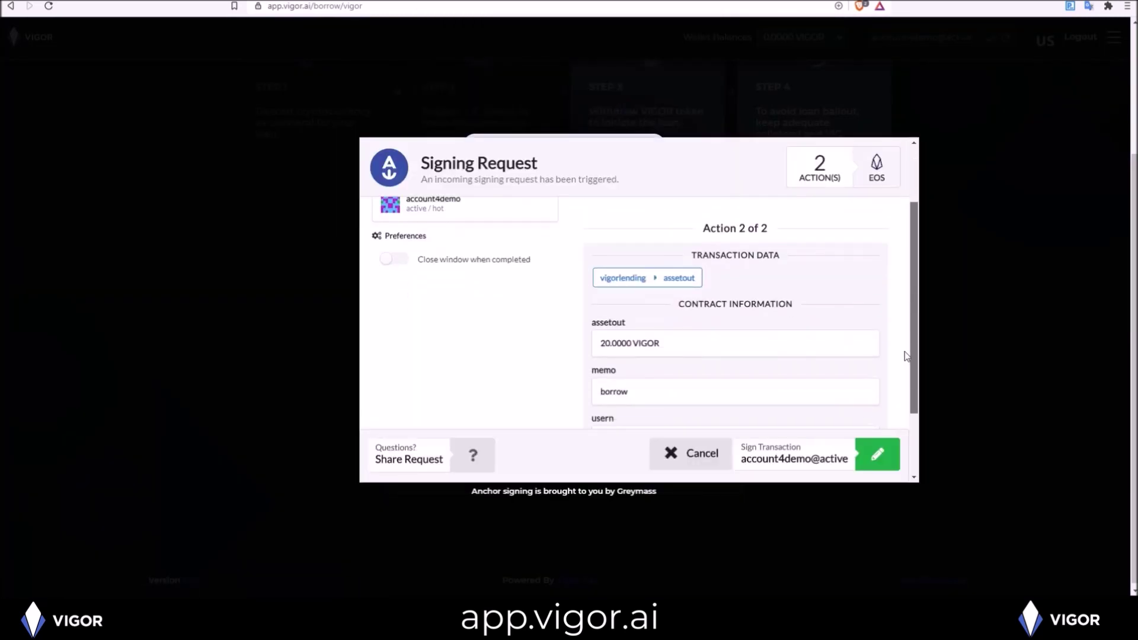
scroll(901, 376, "down", 3)
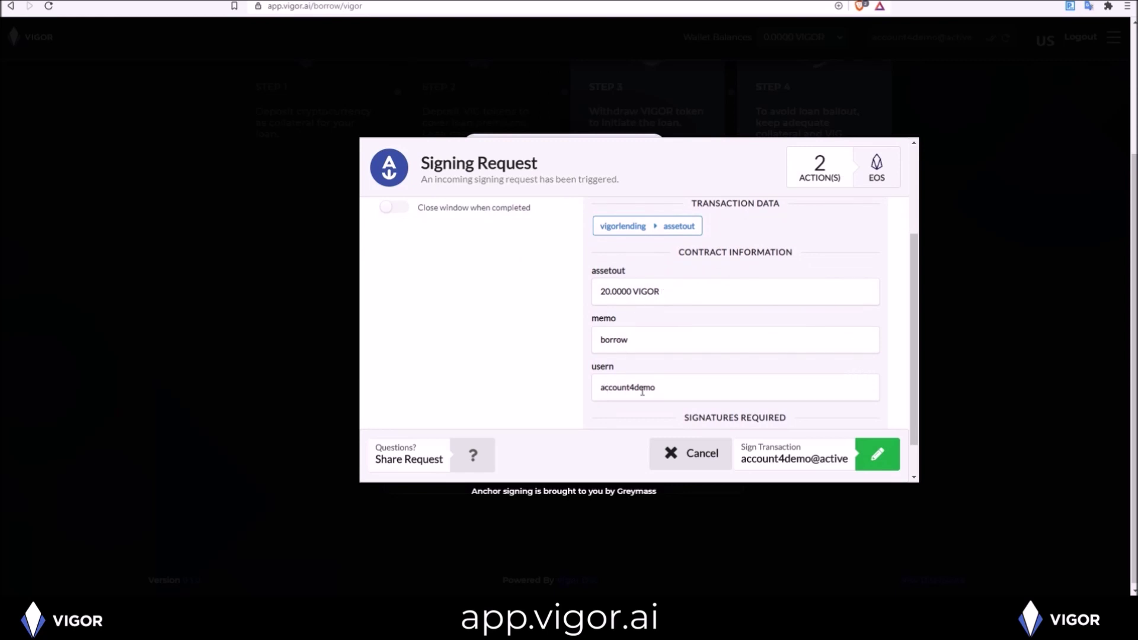
left_click(889, 455)
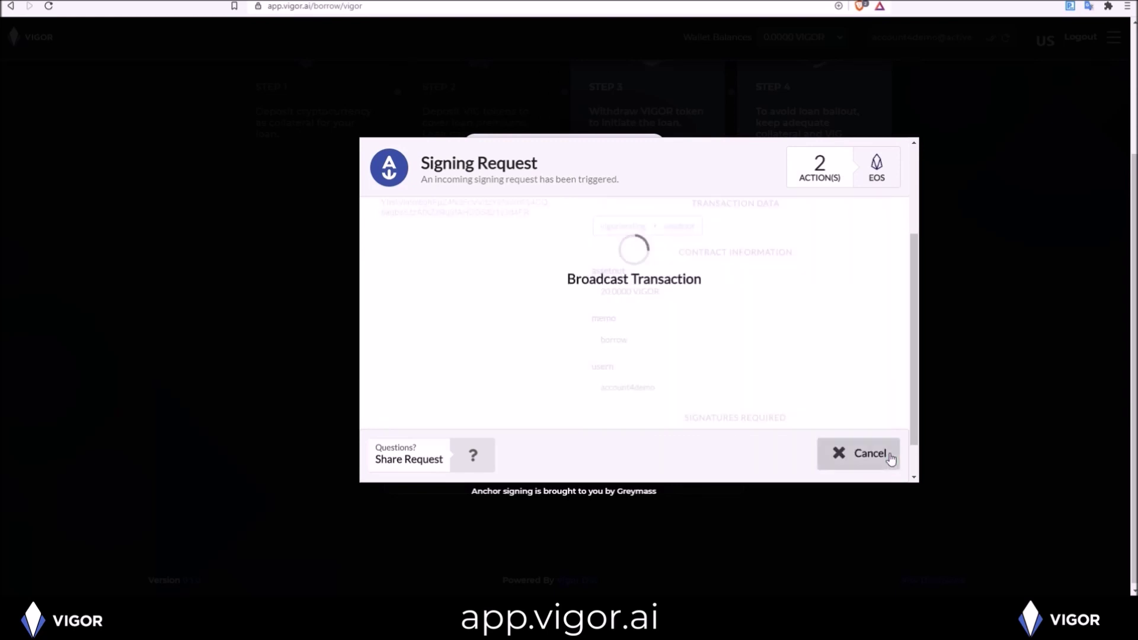
left_click(873, 457)
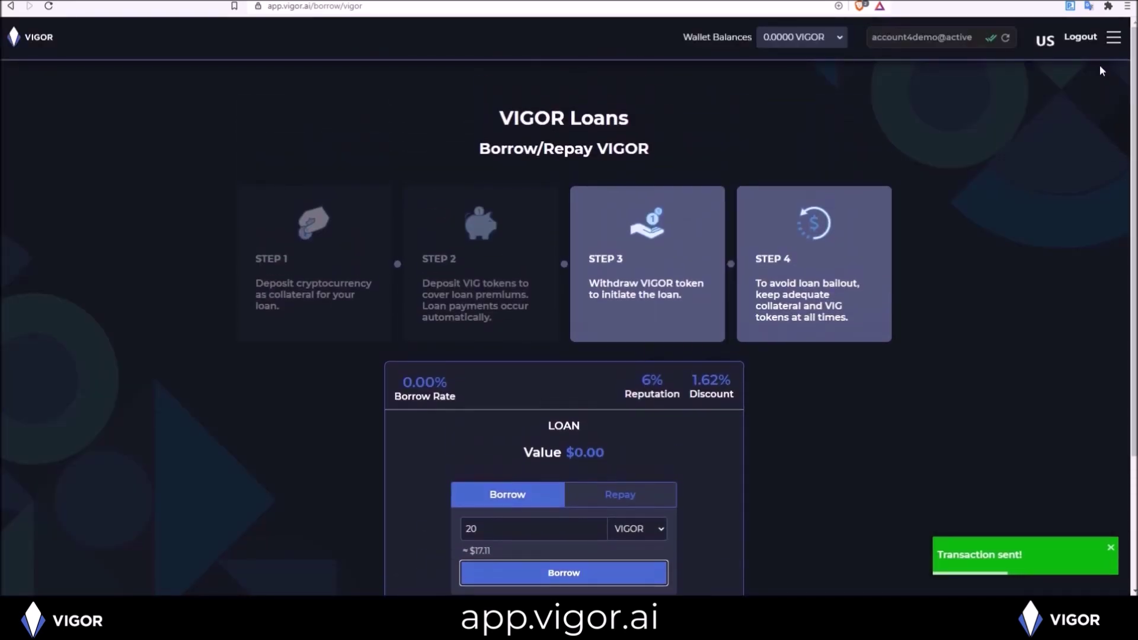
left_click(1113, 39)
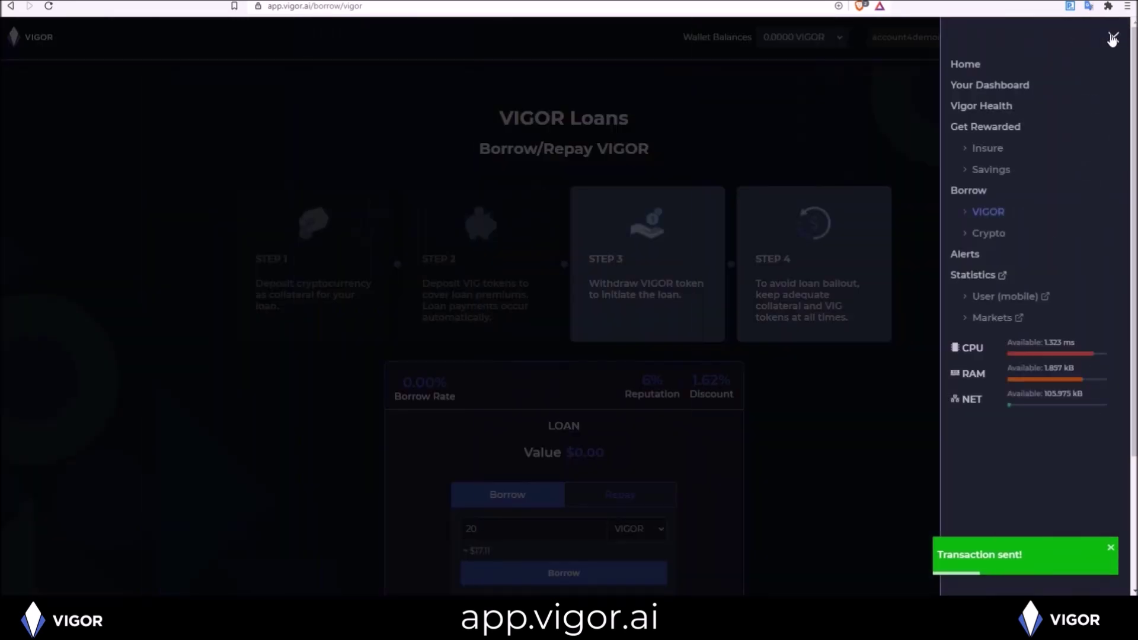
Step: Open Your Dashboard and inspect the VIG fee balance, VIG Rewards and Lend EOS figures
left_click(1003, 86)
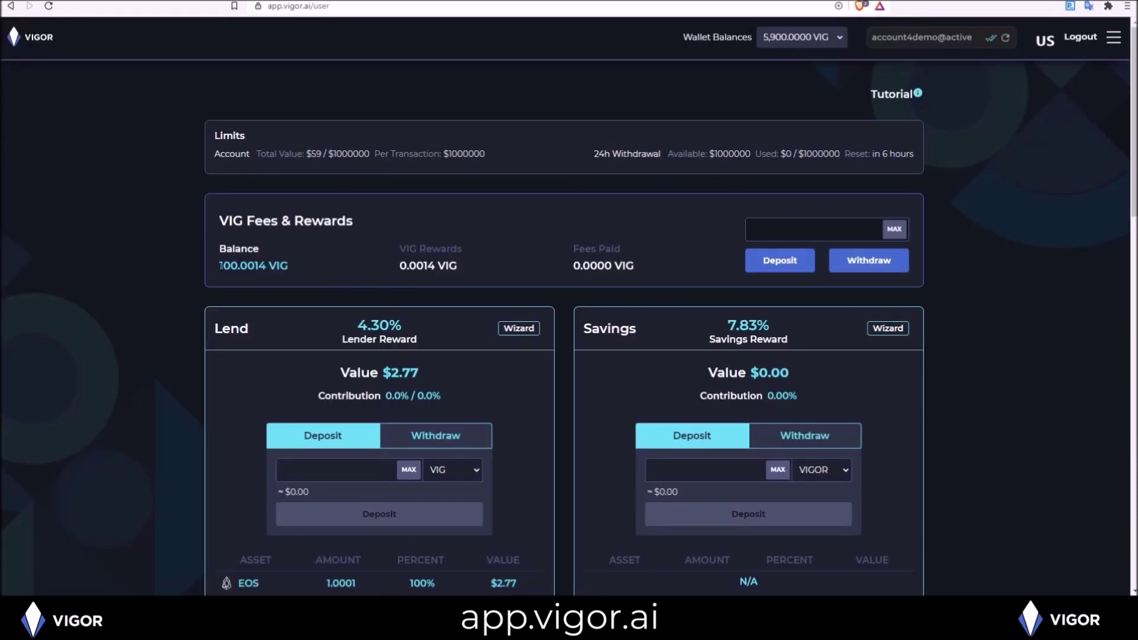
triple_click(219, 265)
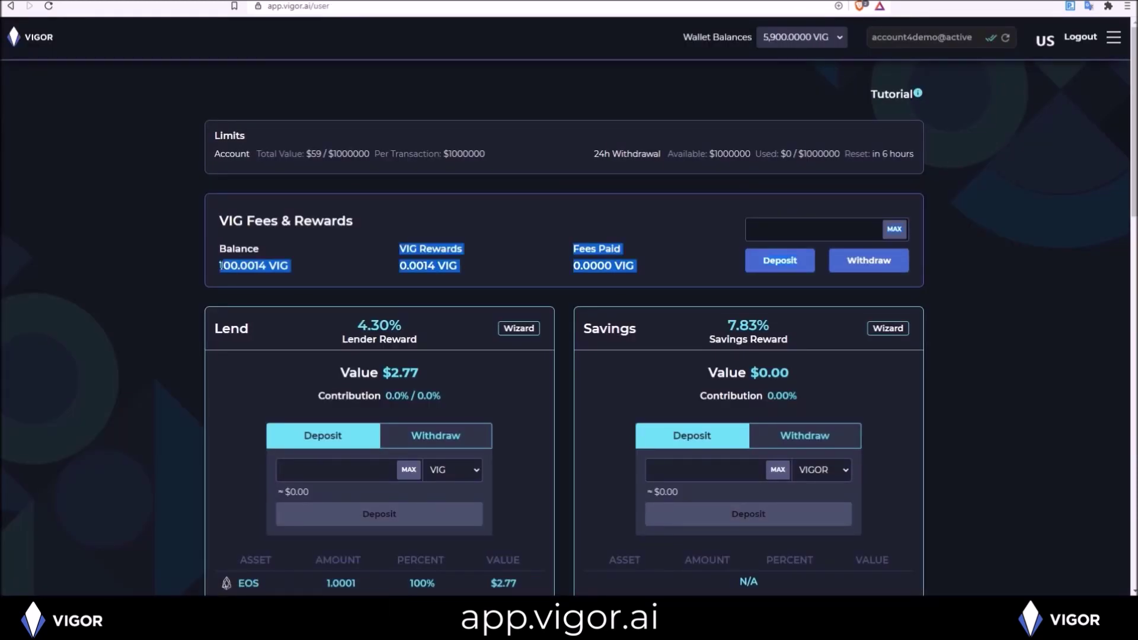
left_click(333, 246)
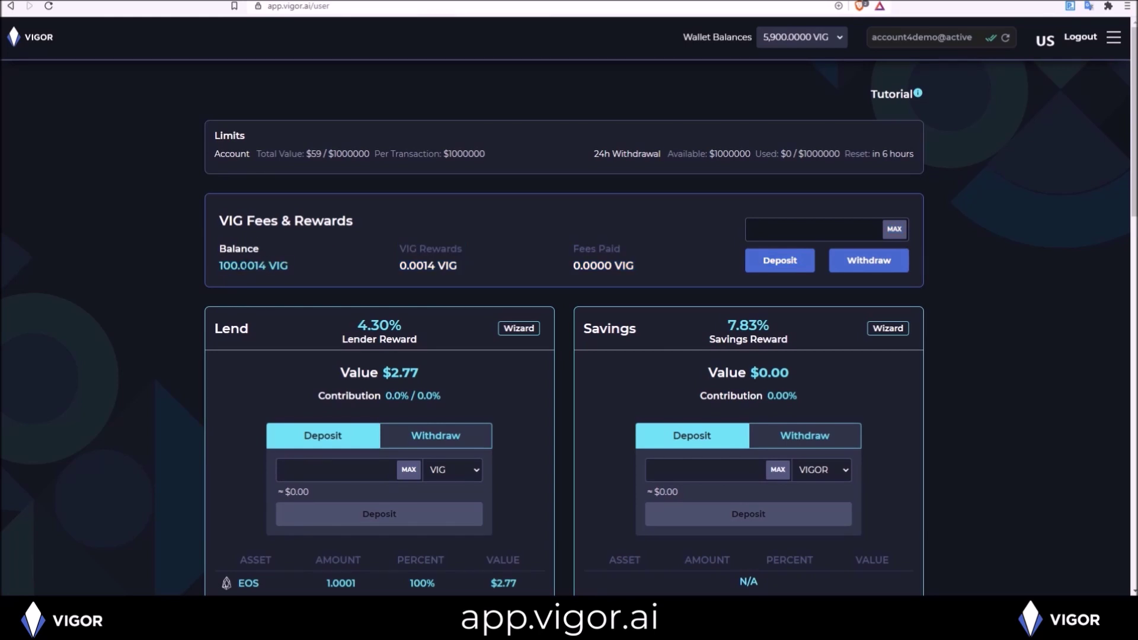
left_click_drag(240, 265, 266, 265)
left_click(310, 273)
scroll(507, 478, "down", 1)
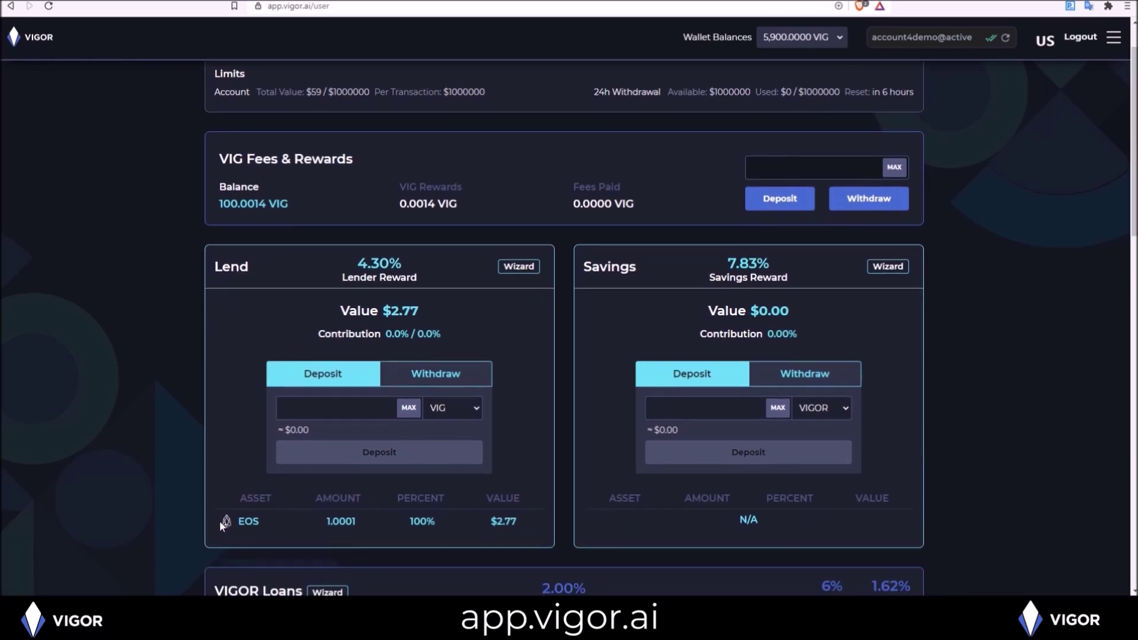
left_click_drag(221, 521, 519, 521)
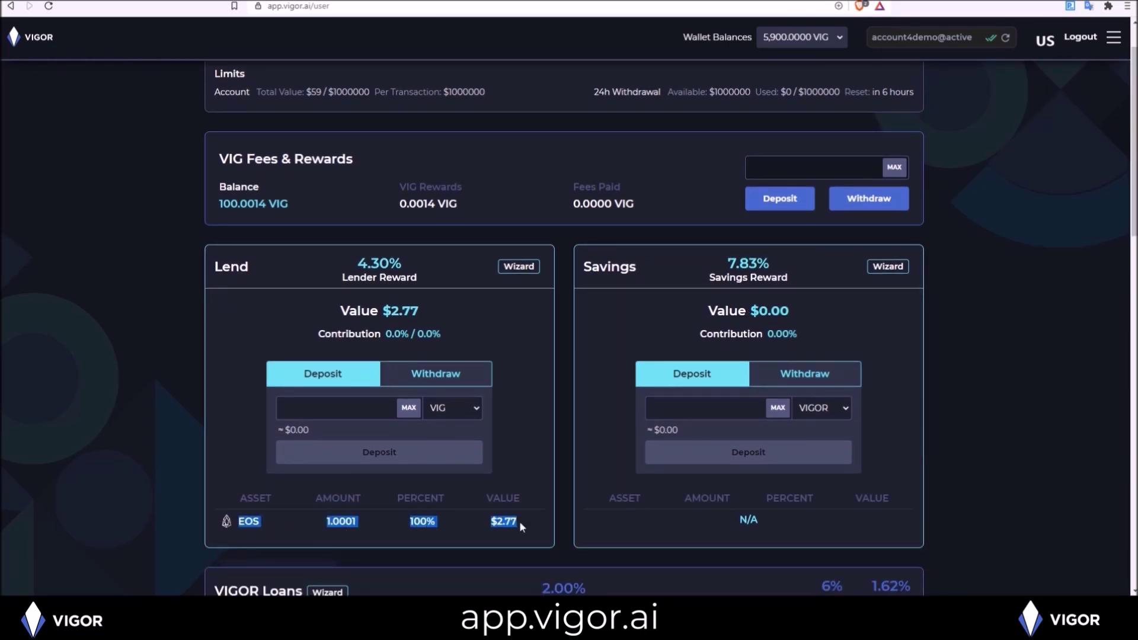
left_click(205, 531)
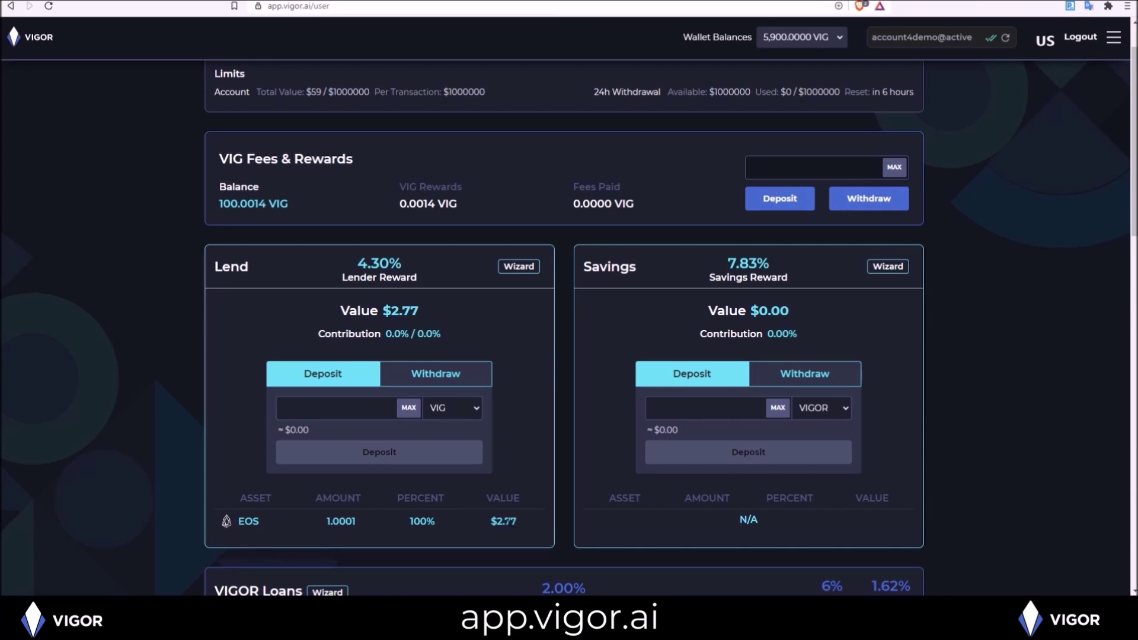
mouse_move(380, 274)
left_click_drag(240, 204, 266, 204)
left_click(266, 204)
left_click_drag(406, 204, 435, 204)
left_click(479, 220)
Step: Check the 20.0001 EOS collateral, the 20.0000 VIGOR loan and the wallet balances
scroll(1122, 189, "down", 6)
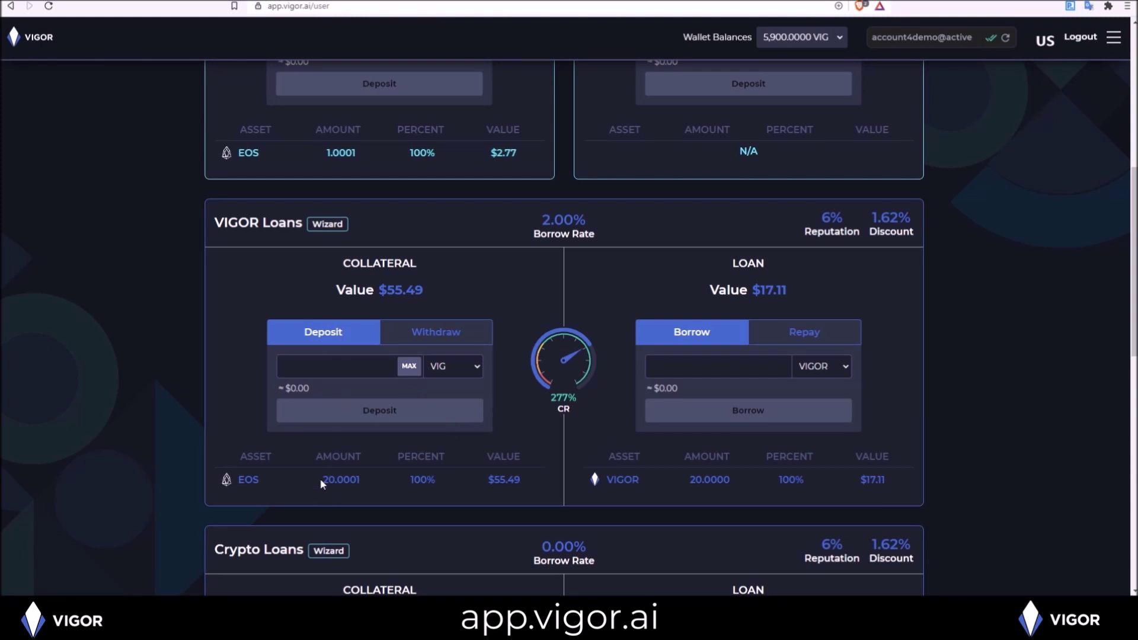
left_click_drag(321, 480, 372, 481)
left_click(372, 481)
left_click_drag(336, 480, 360, 480)
left_click_drag(690, 480, 729, 479)
left_click(777, 41)
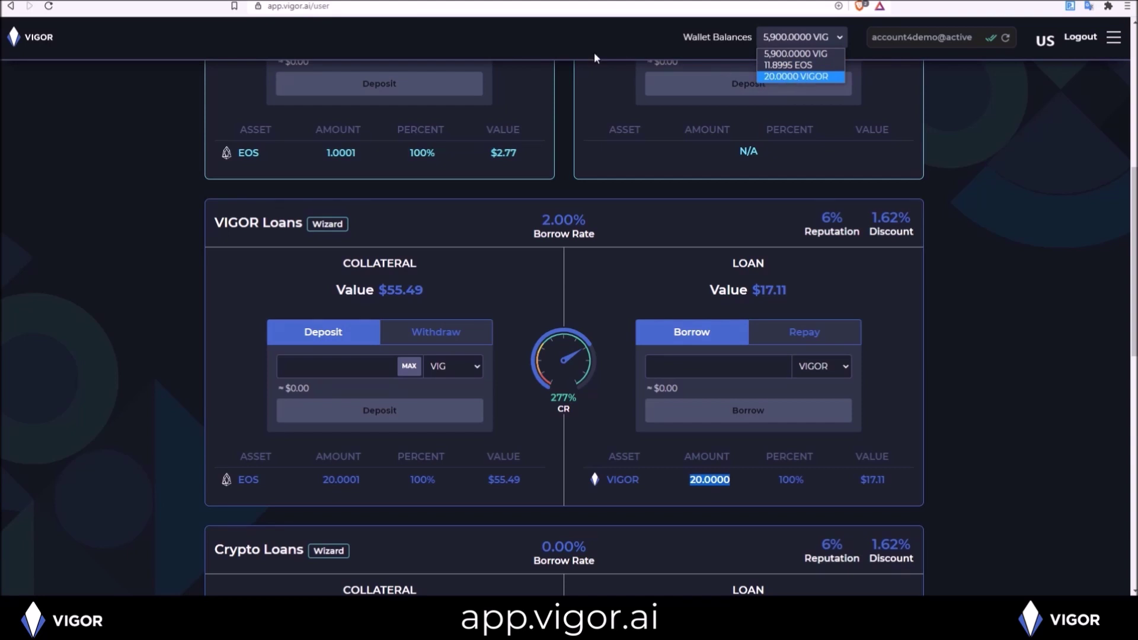
left_click(554, 43)
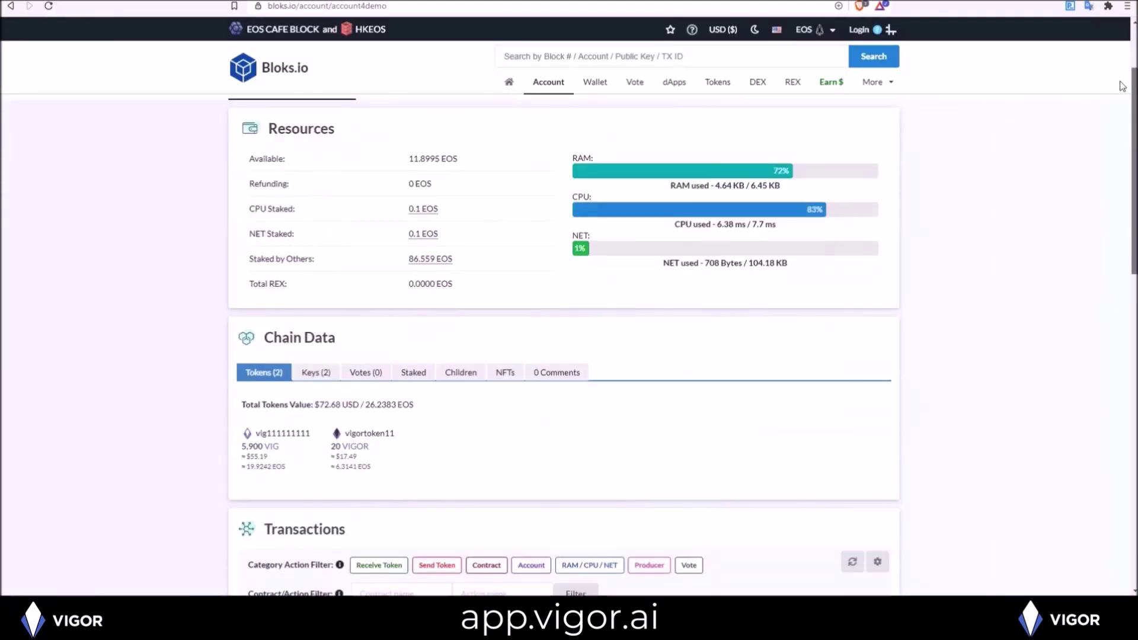
Step: Inspect the Bloks.io Receive Token row showing 20 VIGOR from vigorlending
scroll(1118, 109, "down", 4)
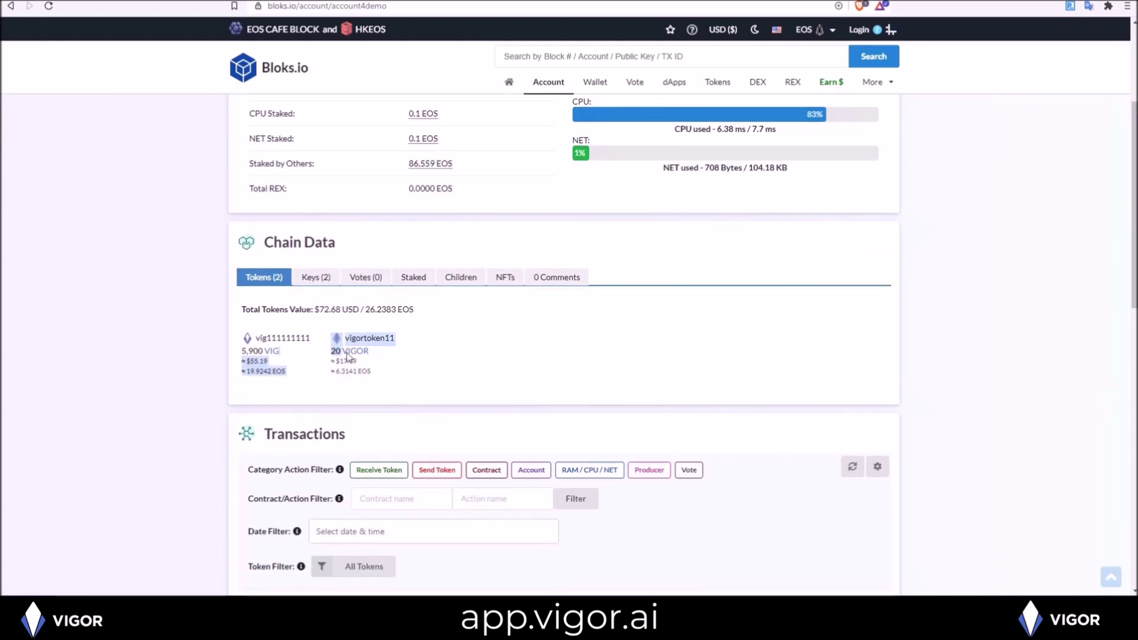
scroll(939, 152, "down", 6)
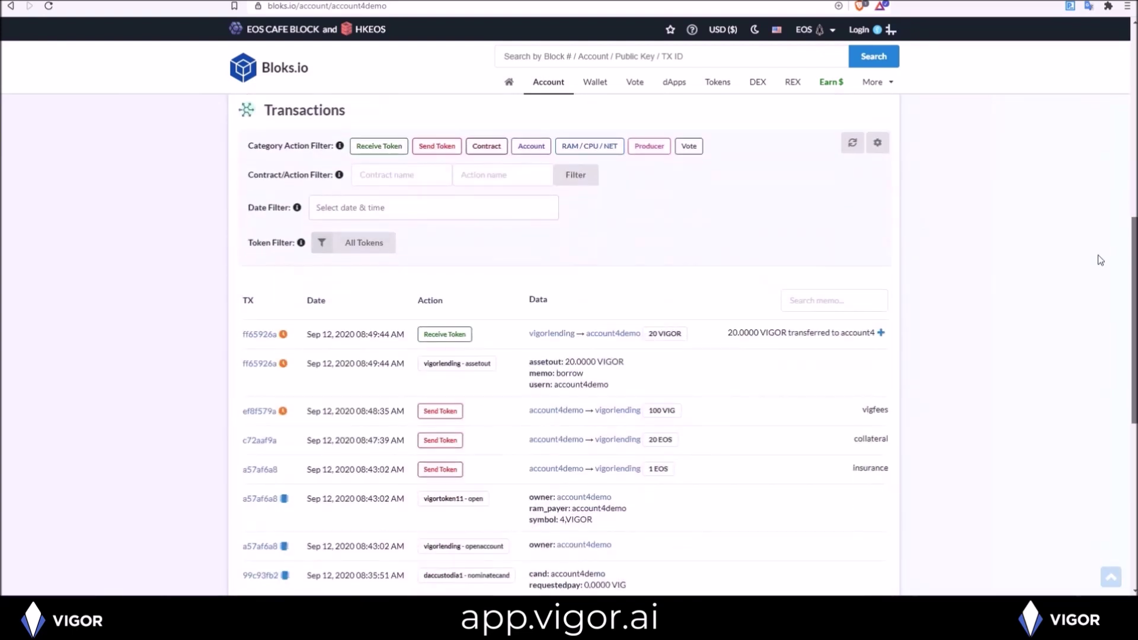
left_click_drag(527, 333, 600, 344)
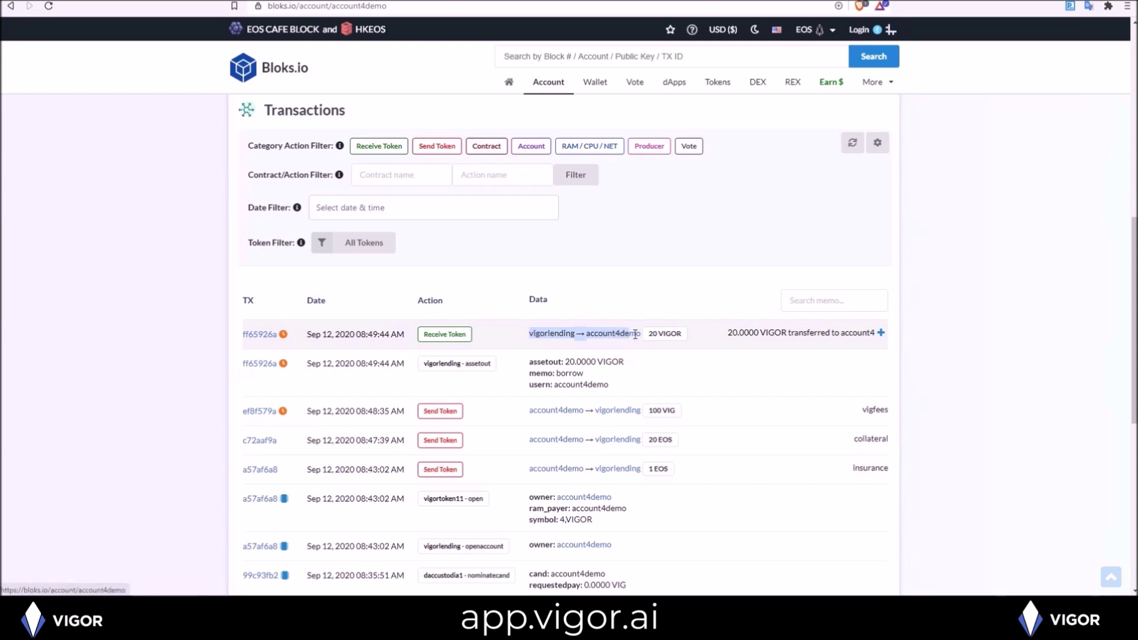
left_click(984, 319)
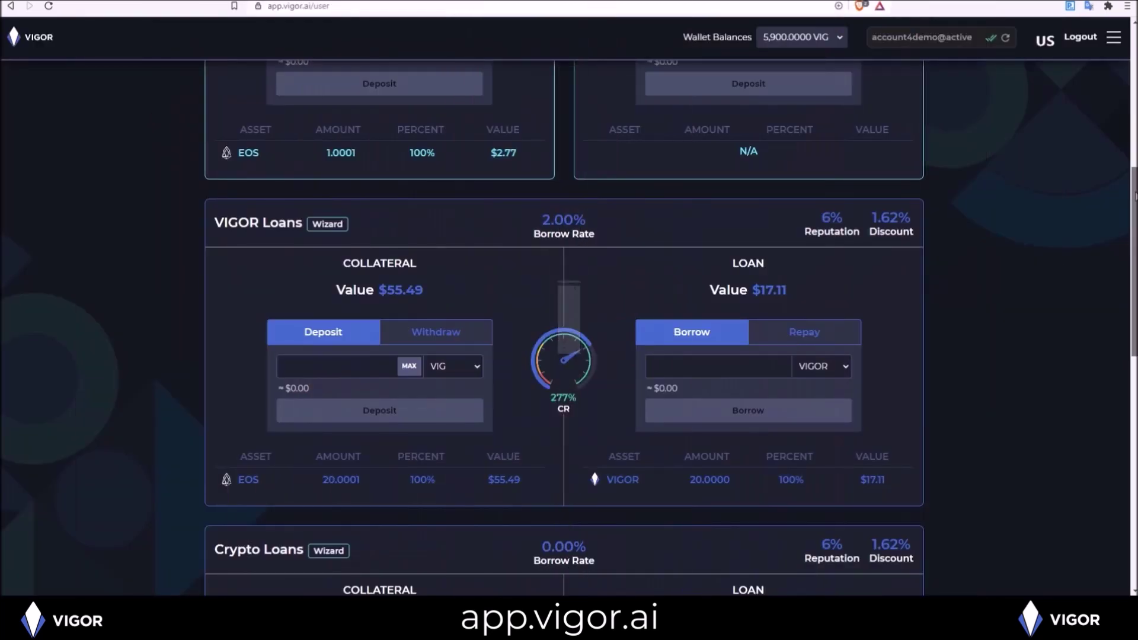
Step: Choose VIGOR in Savings, fill the full 20.0000 balance with MAX, and submit the deposit
scroll(1115, 107, "up", 5)
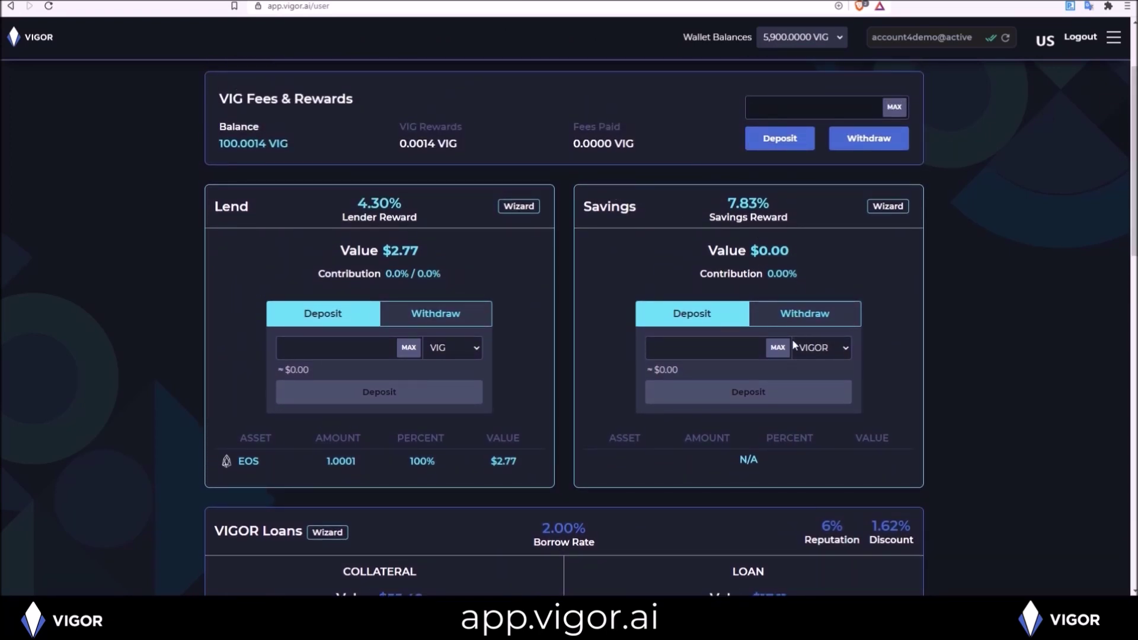
left_click(822, 352)
left_click(822, 352)
left_click_drag(703, 204, 772, 212)
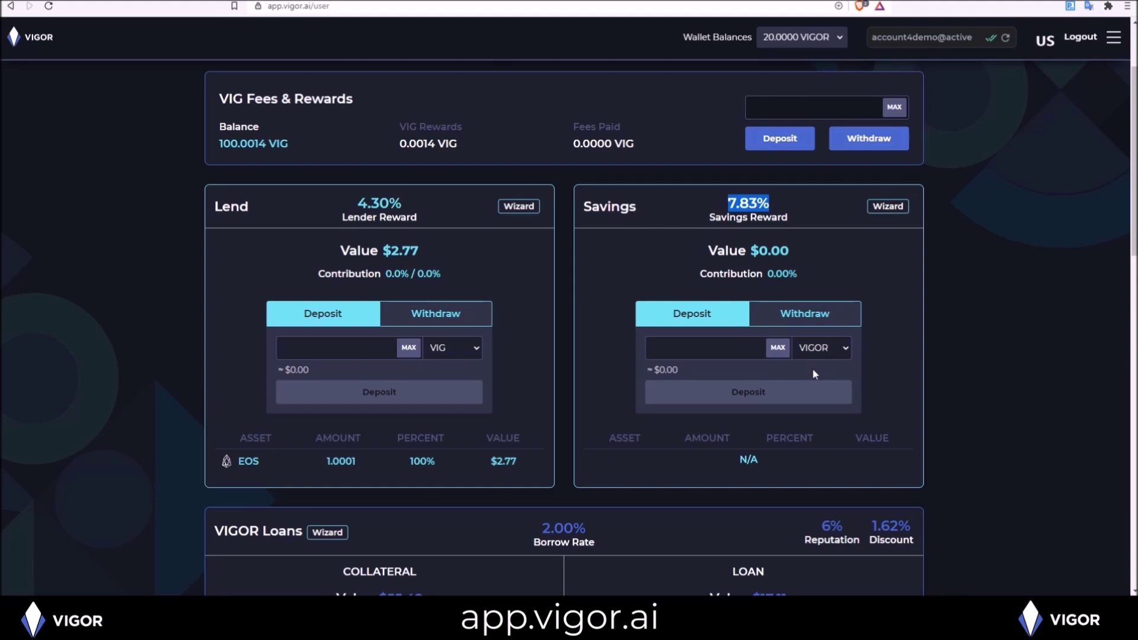
left_click(778, 347)
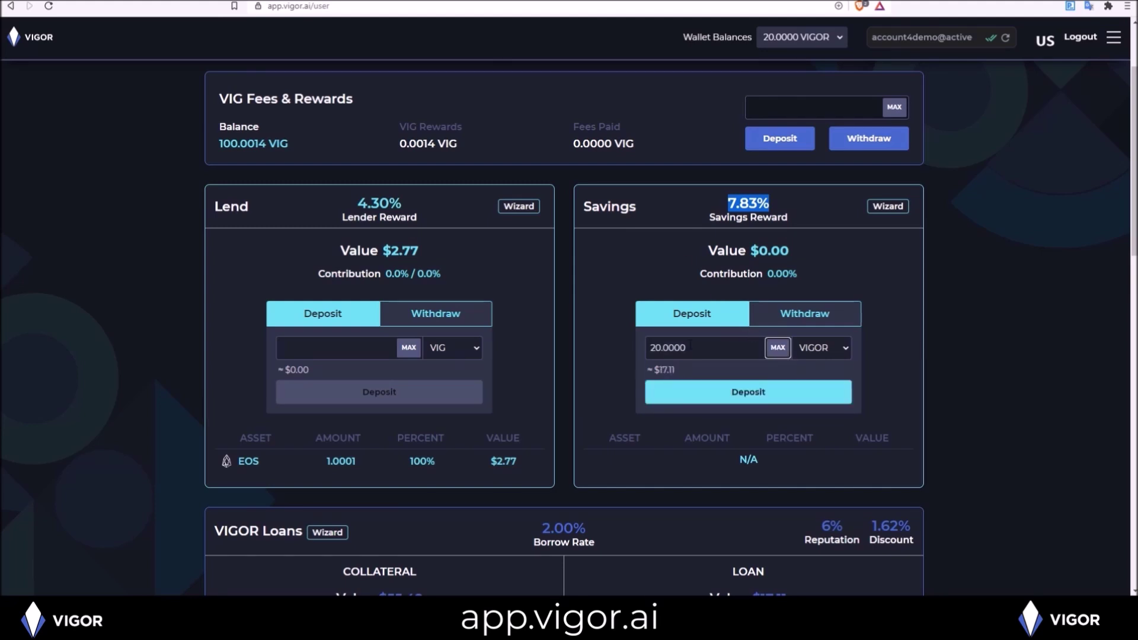
double_click(689, 346)
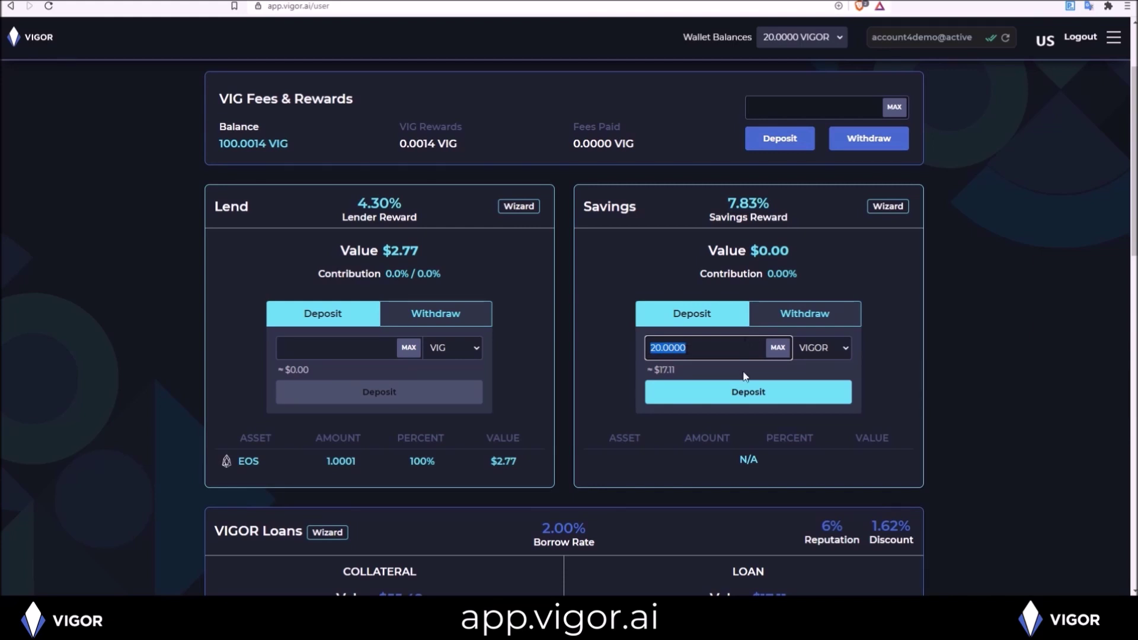
left_click(755, 394)
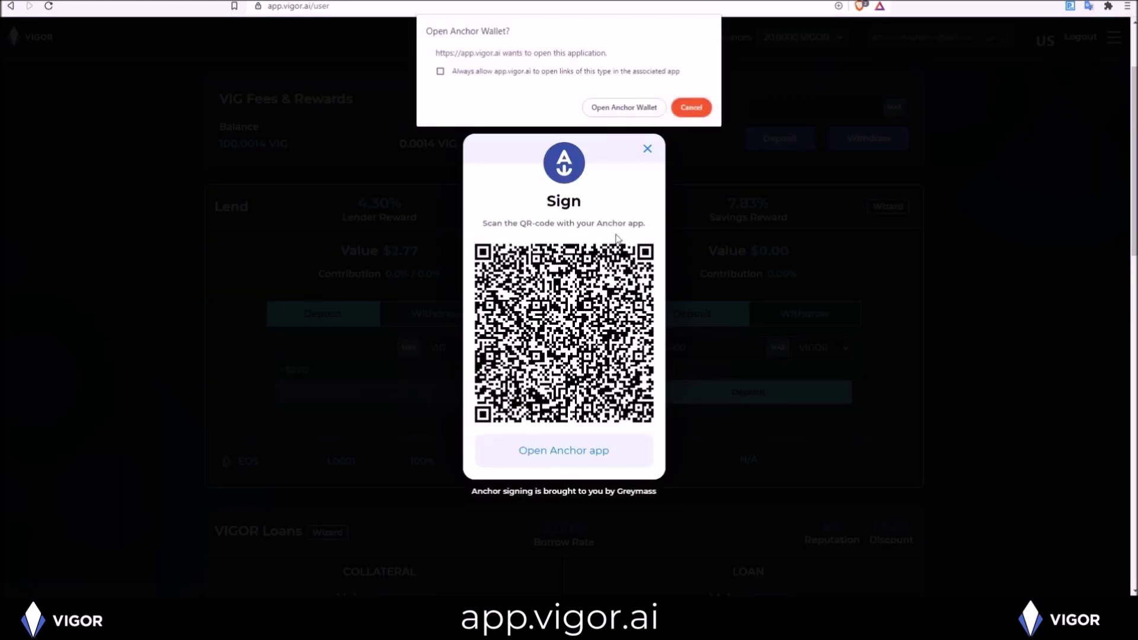
Step: Review the vigorlending recipient and savings memo in Anchor, then sign the transfer
left_click(625, 108)
scroll(905, 343, "down", 5)
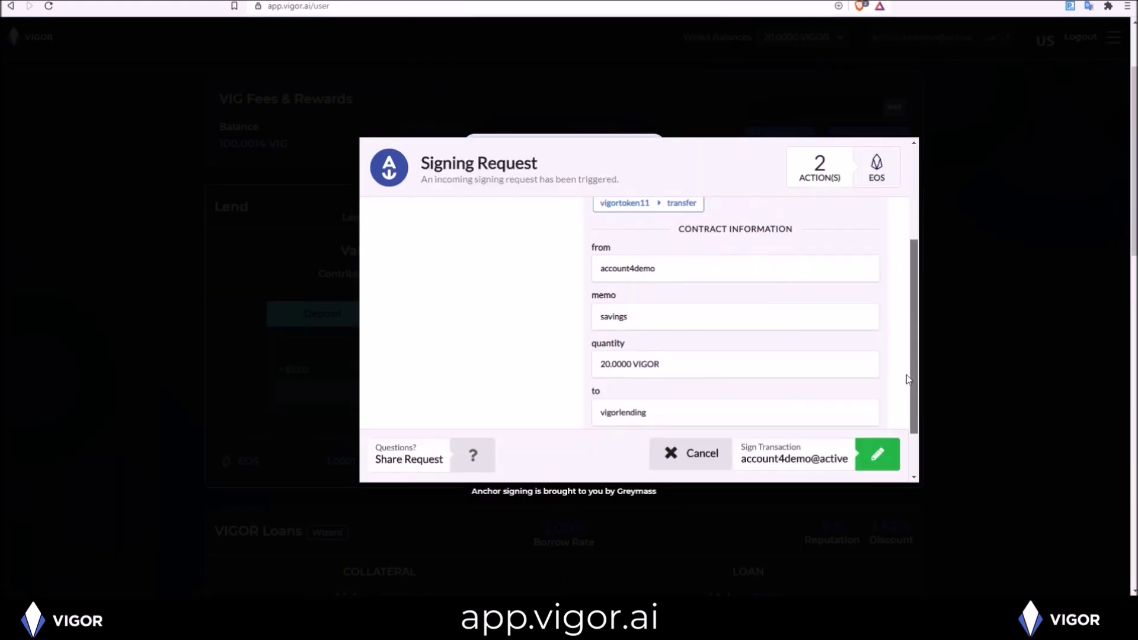
scroll(906, 374, "down", 1)
left_click_drag(600, 341, 657, 341)
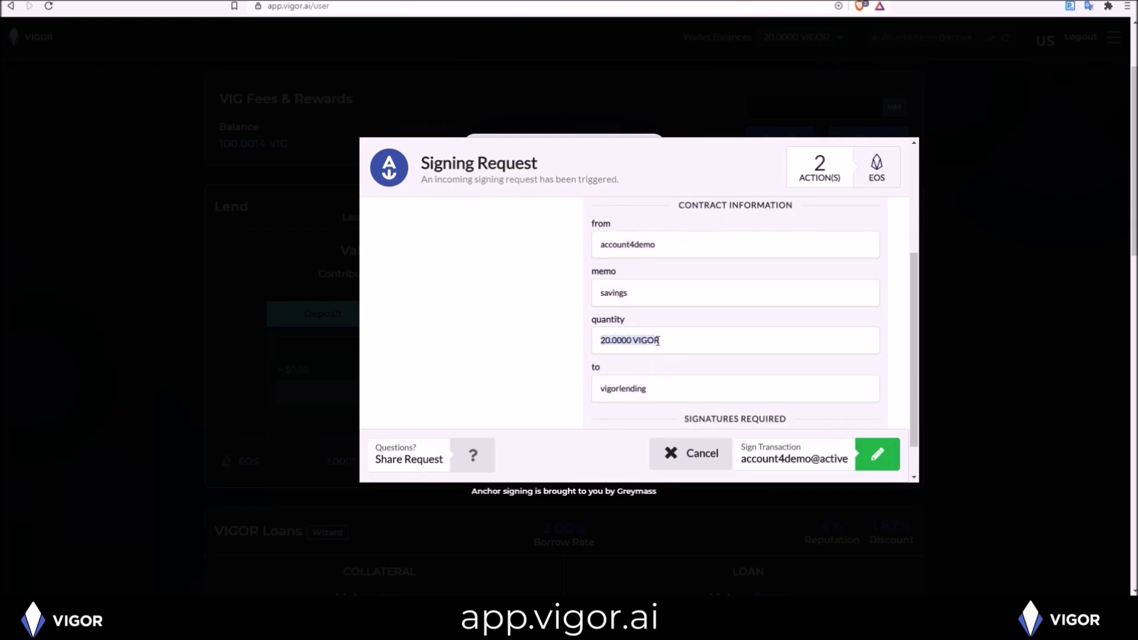
left_click_drag(600, 390, 655, 393)
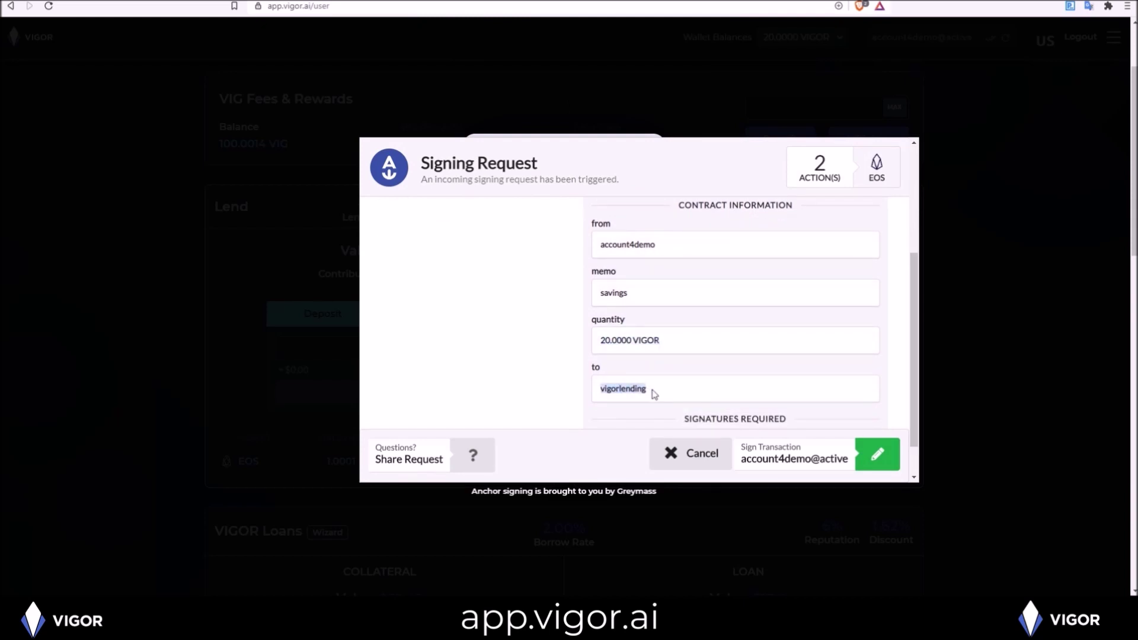
left_click_drag(602, 293, 640, 301)
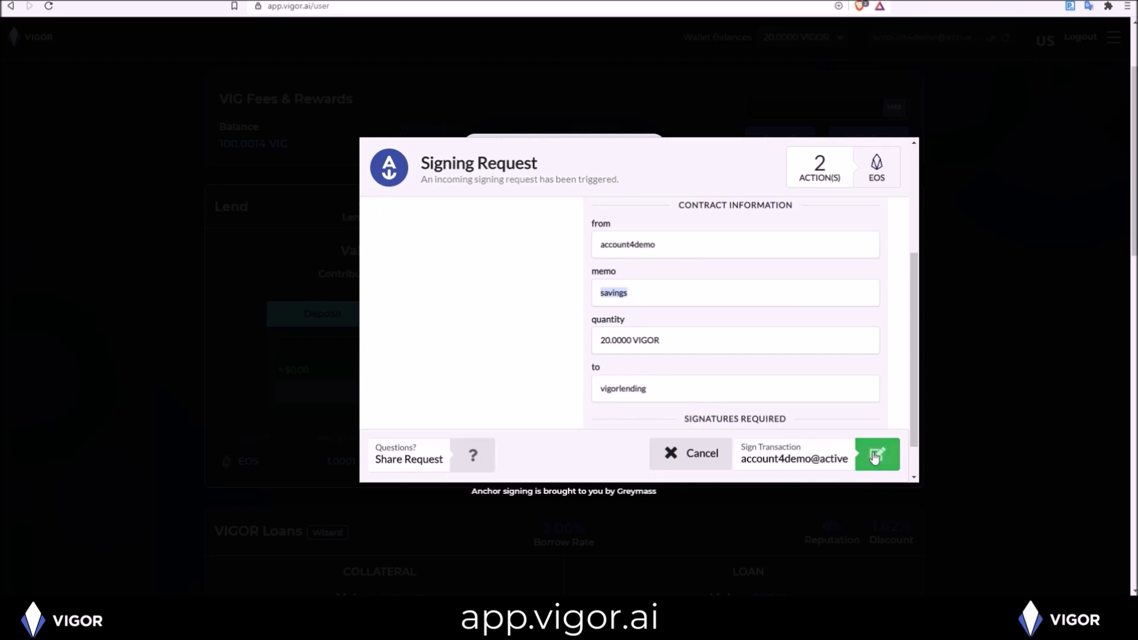
left_click(873, 455)
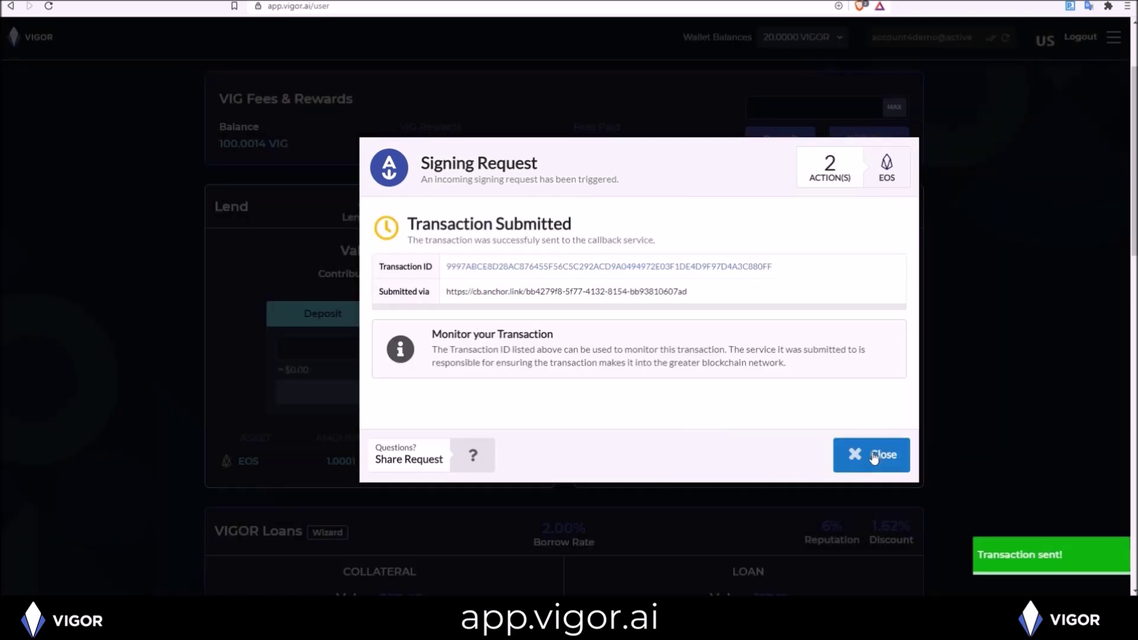
left_click(874, 455)
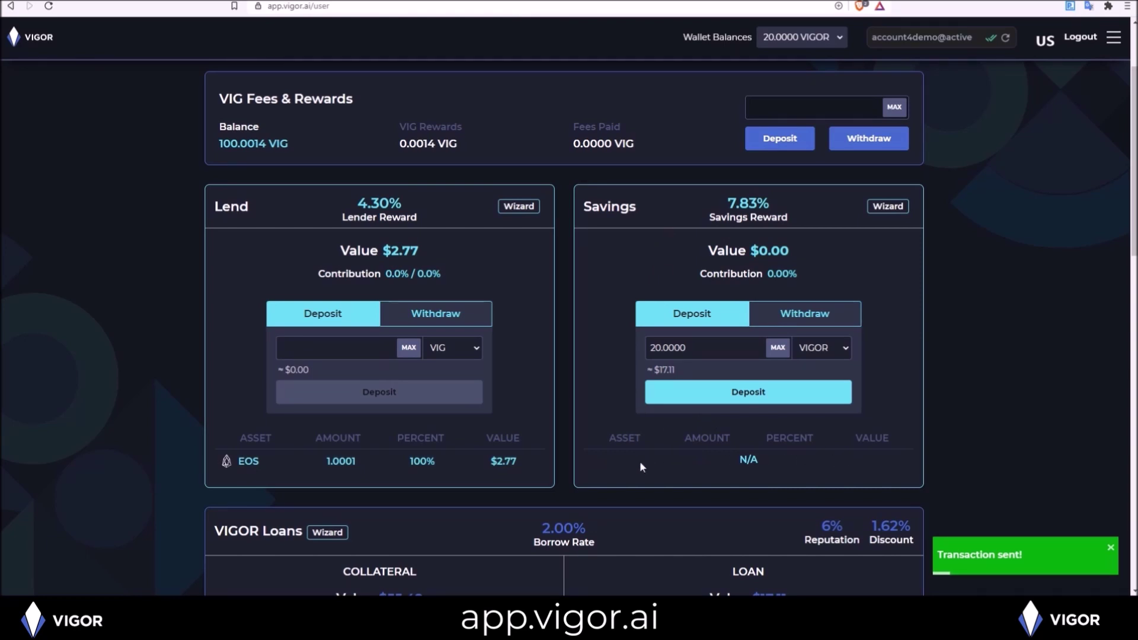
scroll(765, 456, "down", 5)
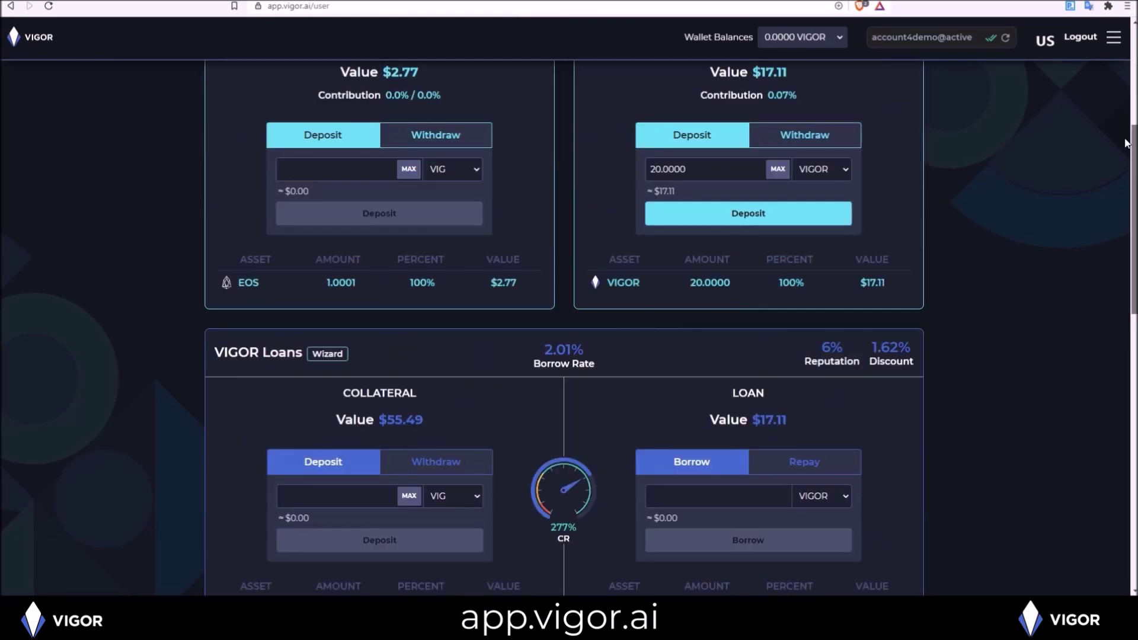
scroll(1122, 172, "down", 1)
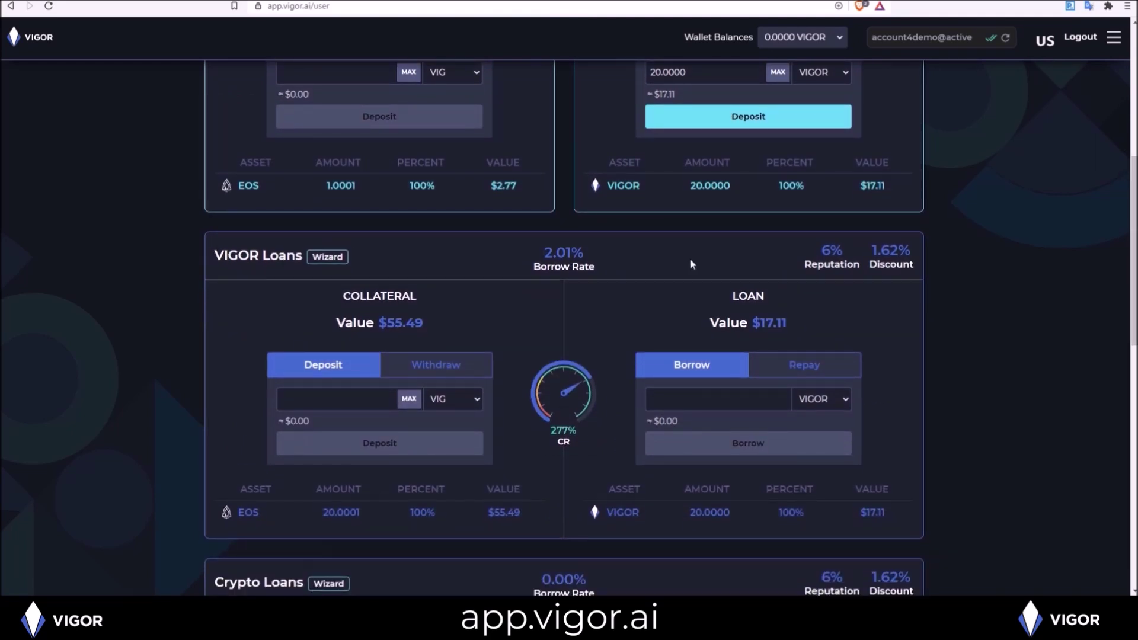
left_click_drag(813, 248, 866, 258)
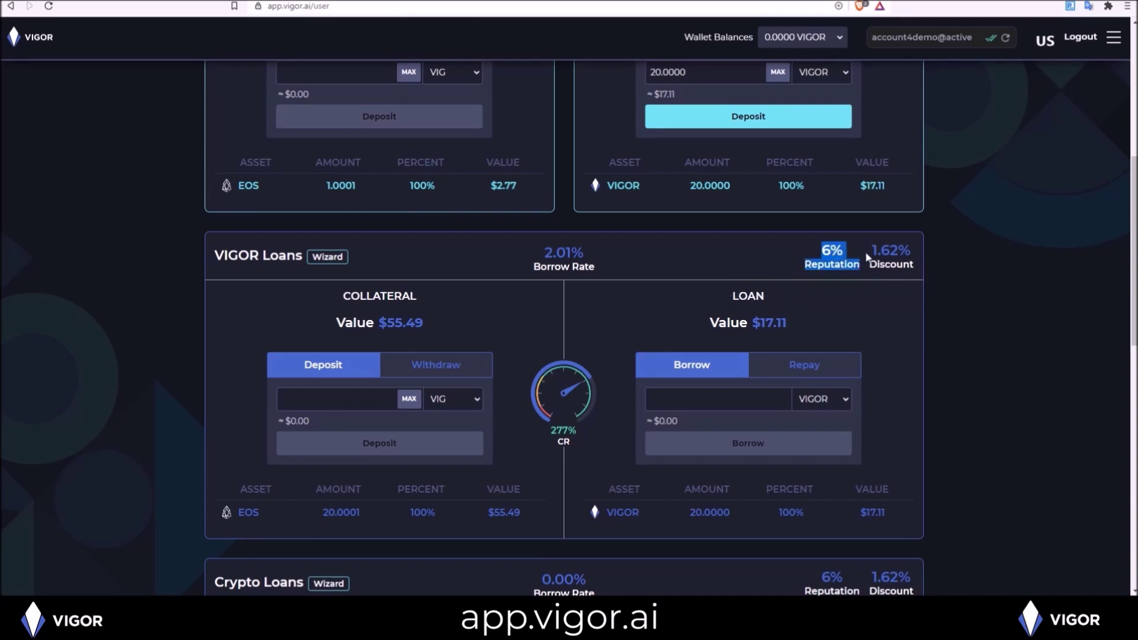
left_click(949, 246)
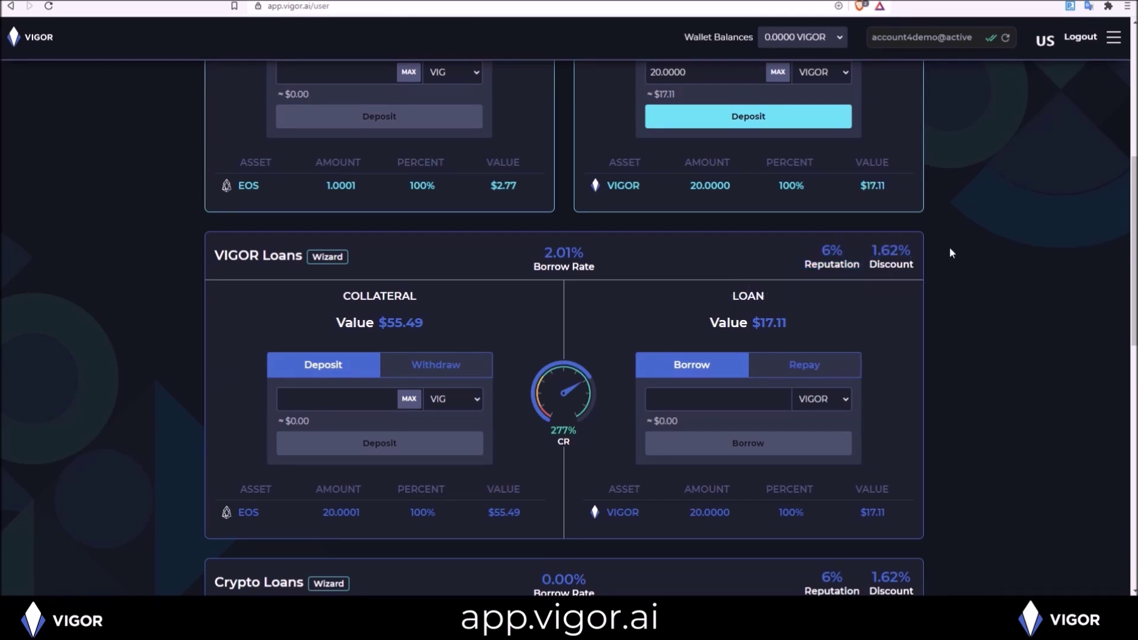
left_click_drag(1129, 204, 1120, 93)
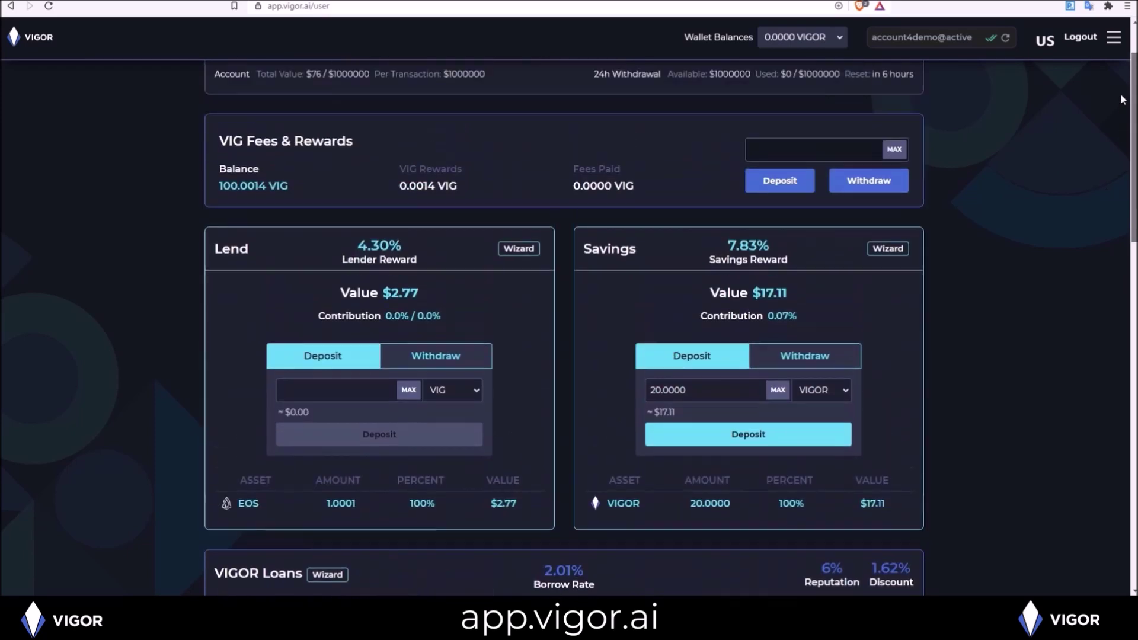
scroll(1097, 93, "up", 1)
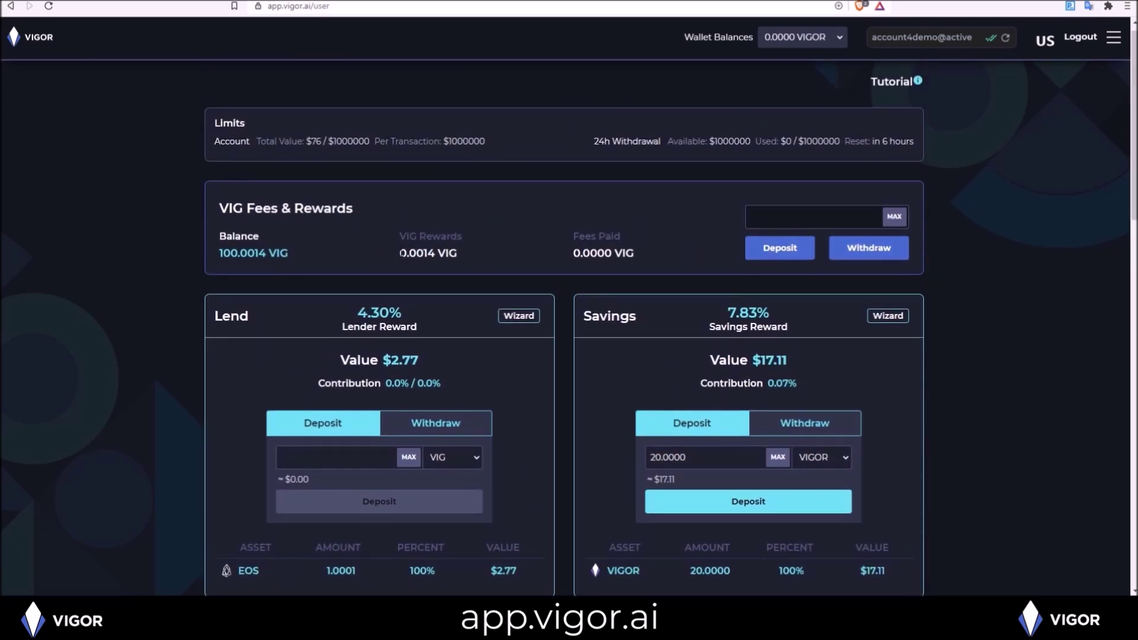
left_click_drag(399, 253, 402, 256)
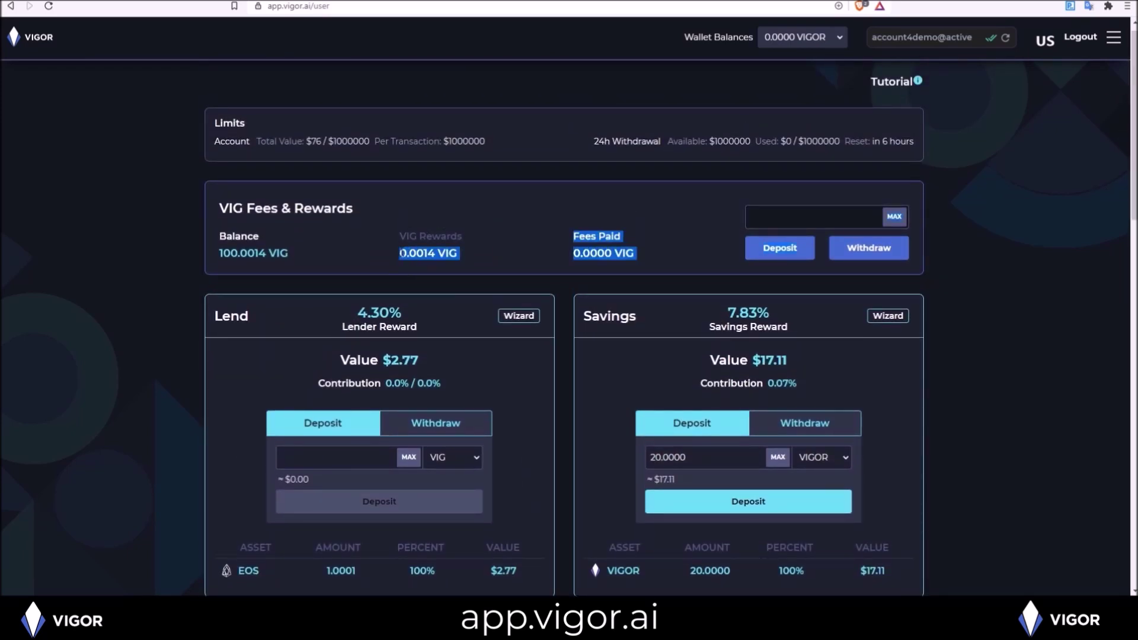
left_click(529, 249)
left_click_drag(638, 254, 542, 253)
left_click(599, 255)
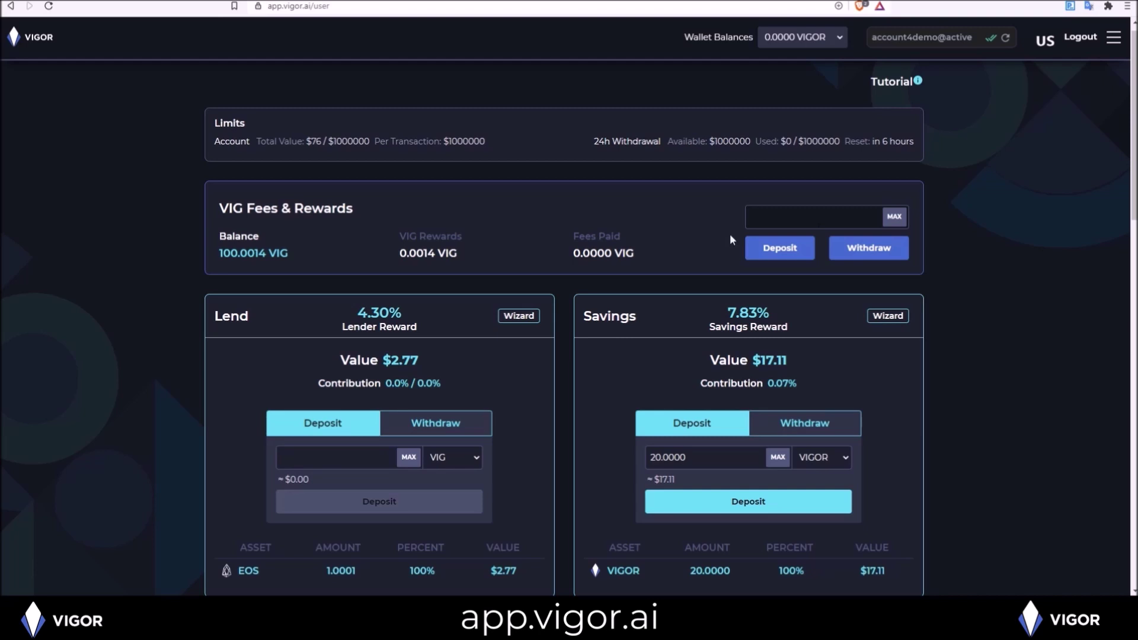
scroll(730, 234, "down", 5)
left_click_drag(821, 333, 861, 358)
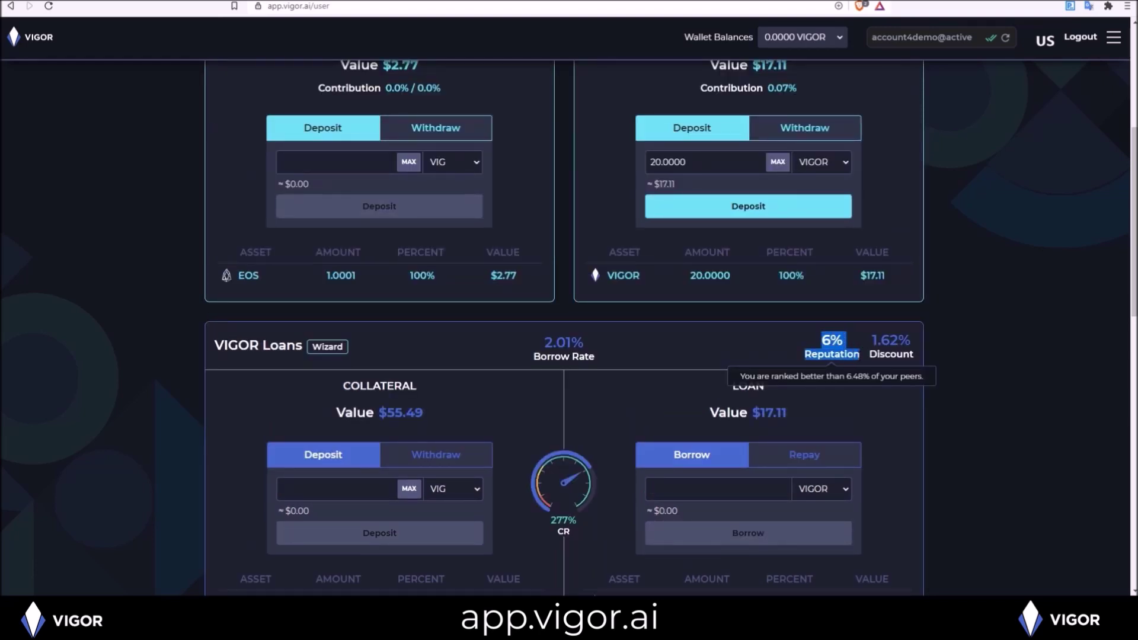
left_click(831, 353)
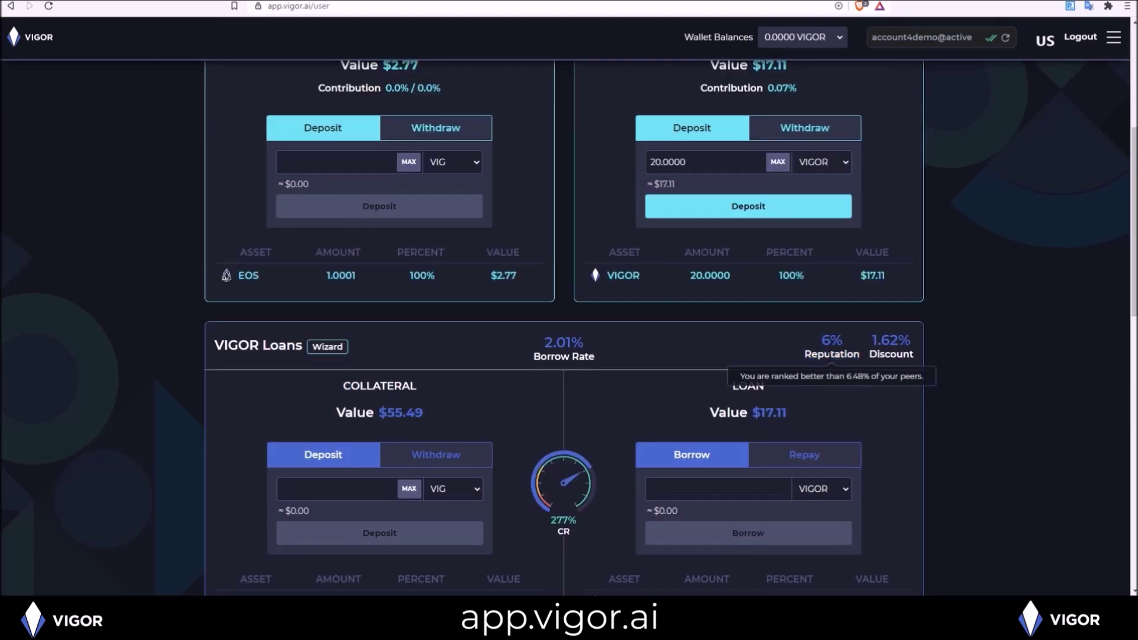
left_click_drag(870, 340, 914, 359)
left_click(915, 327)
mouse_move(813, 351)
left_click_drag(822, 336, 914, 358)
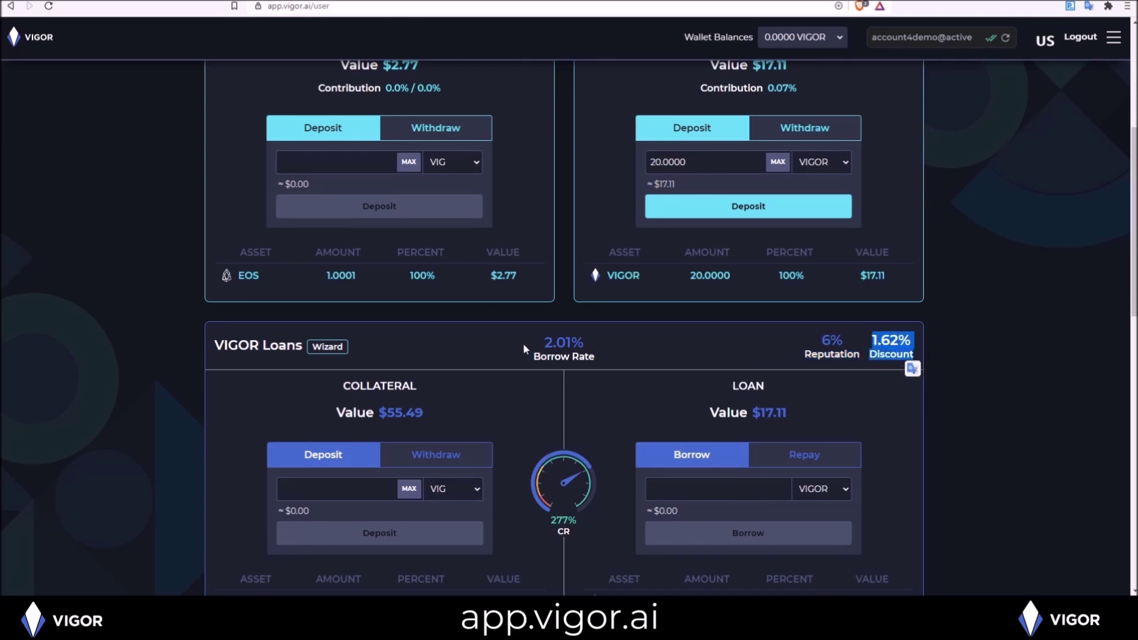
left_click_drag(524, 350, 585, 350)
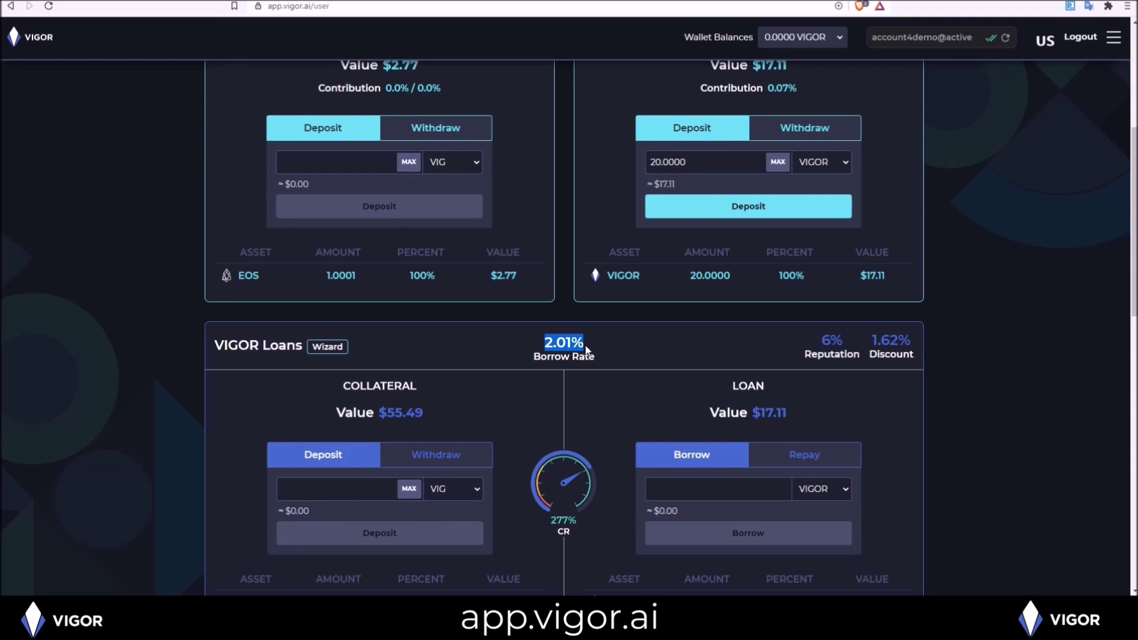
scroll(626, 345, "down", 5)
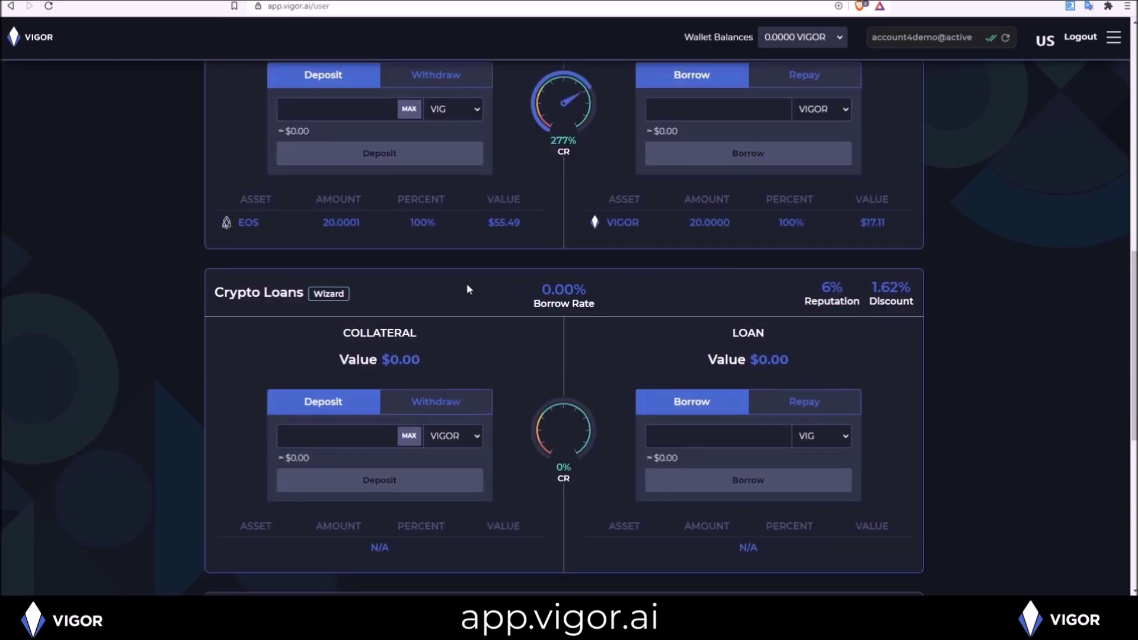
left_click(454, 439)
left_click(458, 440)
left_click(820, 435)
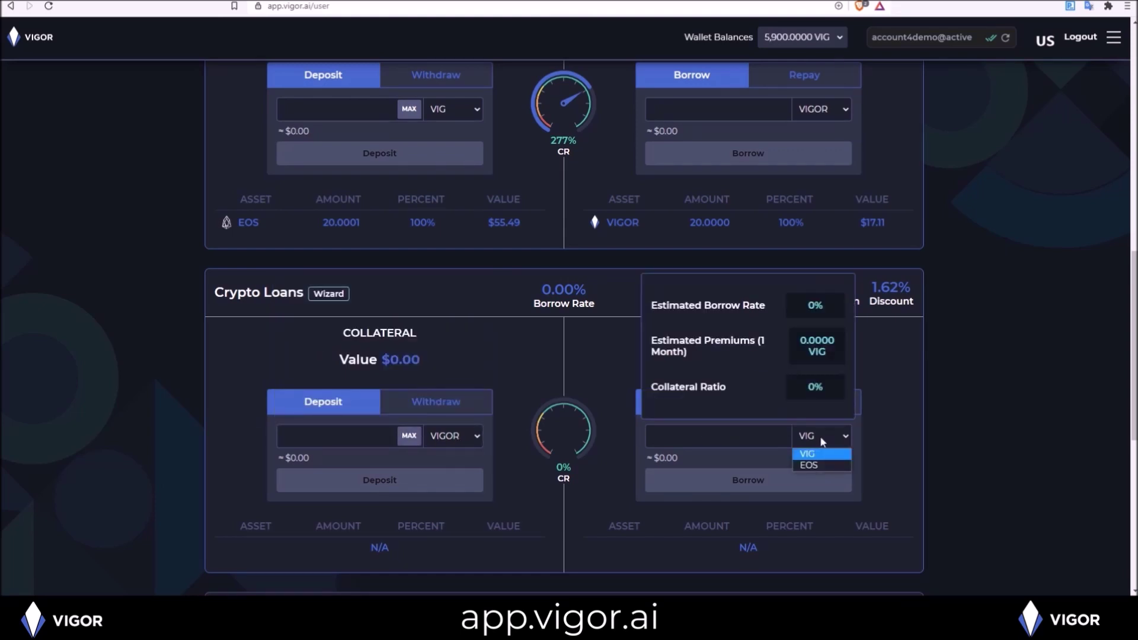
left_click(823, 440)
left_click(818, 435)
left_click(807, 454)
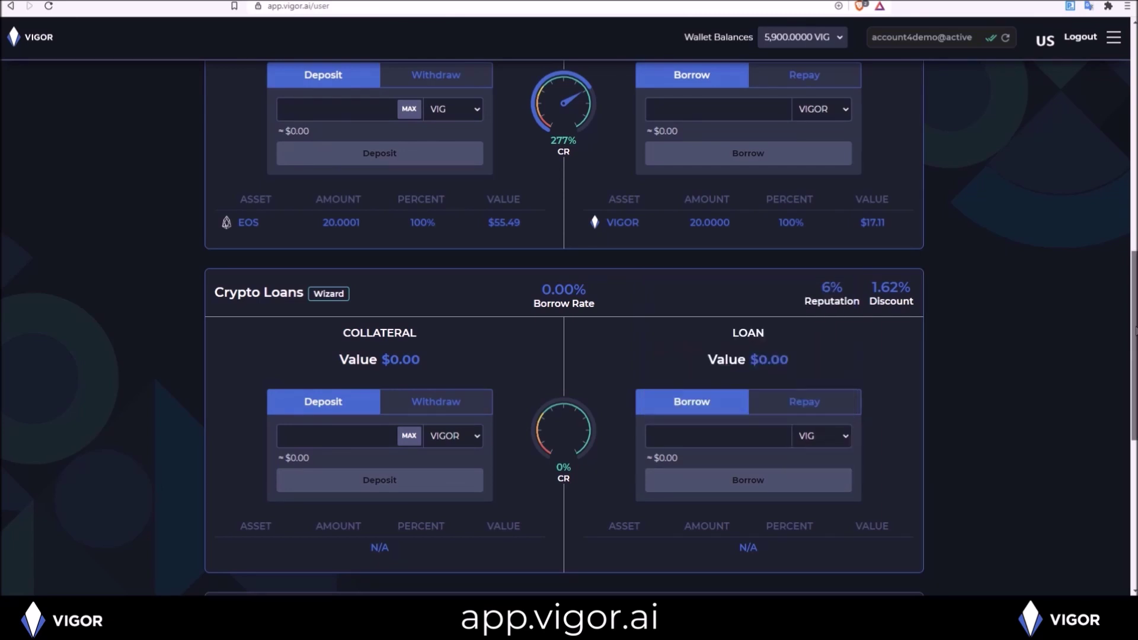
Step: Switch Savings to Withdraw and fill the full 20.0000 VIGOR balance with MAX
scroll(1135, 330, "up", 10)
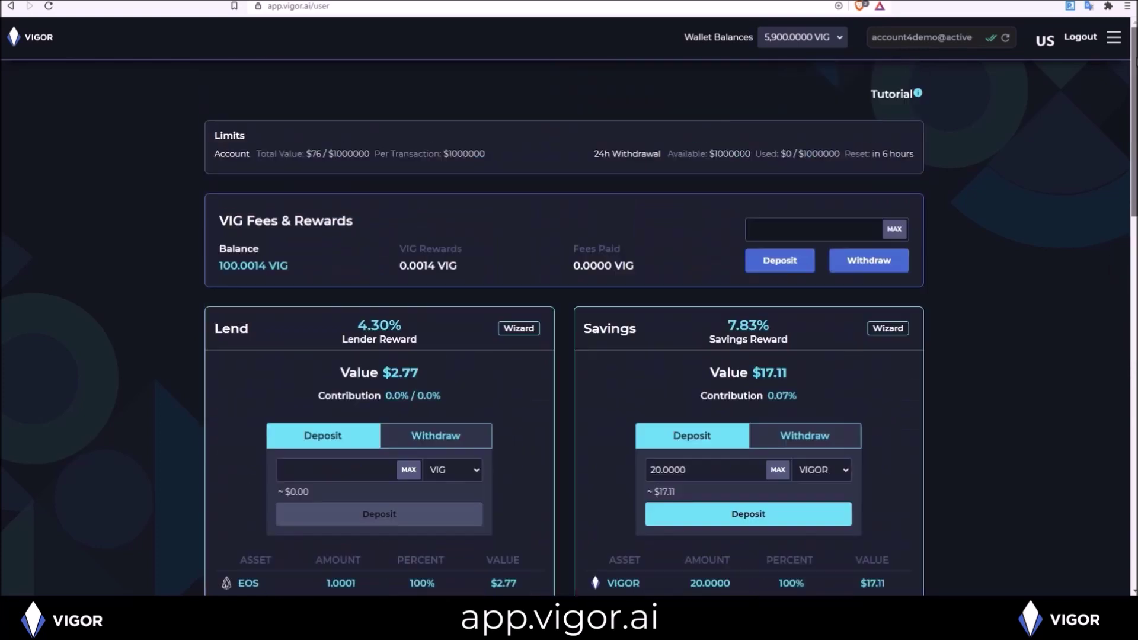
scroll(1132, 331, "down", 2)
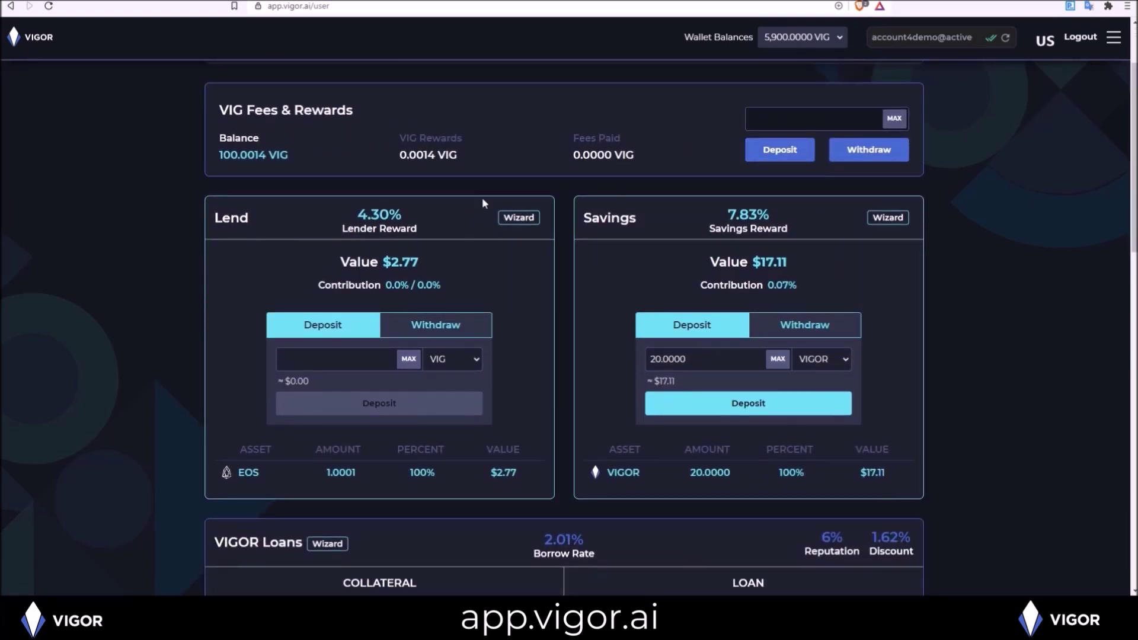
mouse_move(378, 228)
scroll(1129, 119, "down", 6)
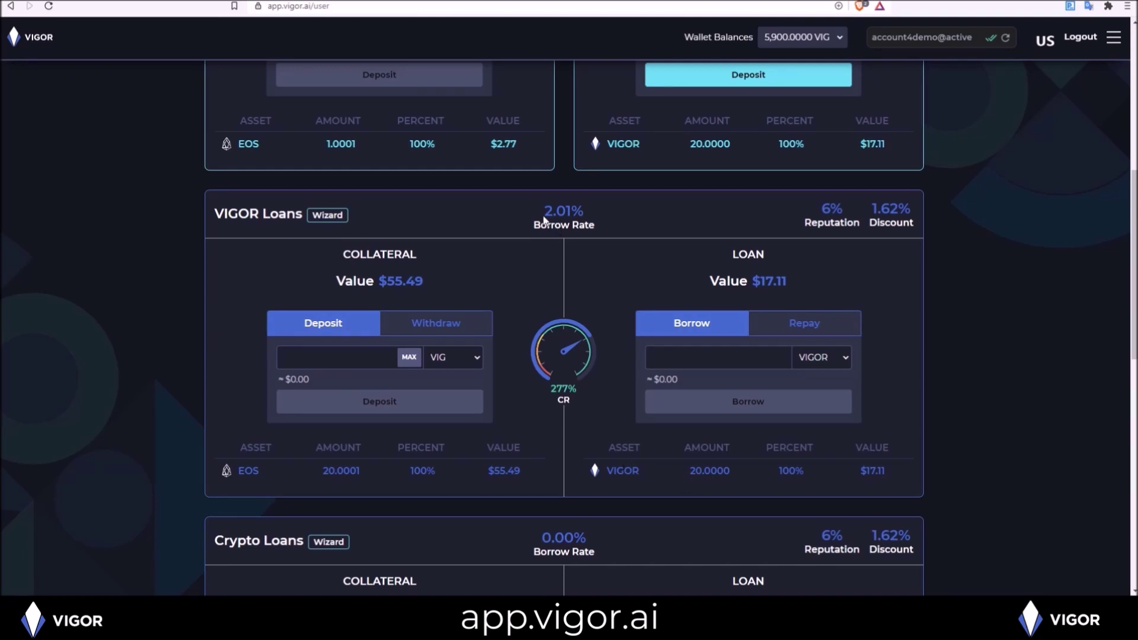
scroll(1107, 104, "up", 5)
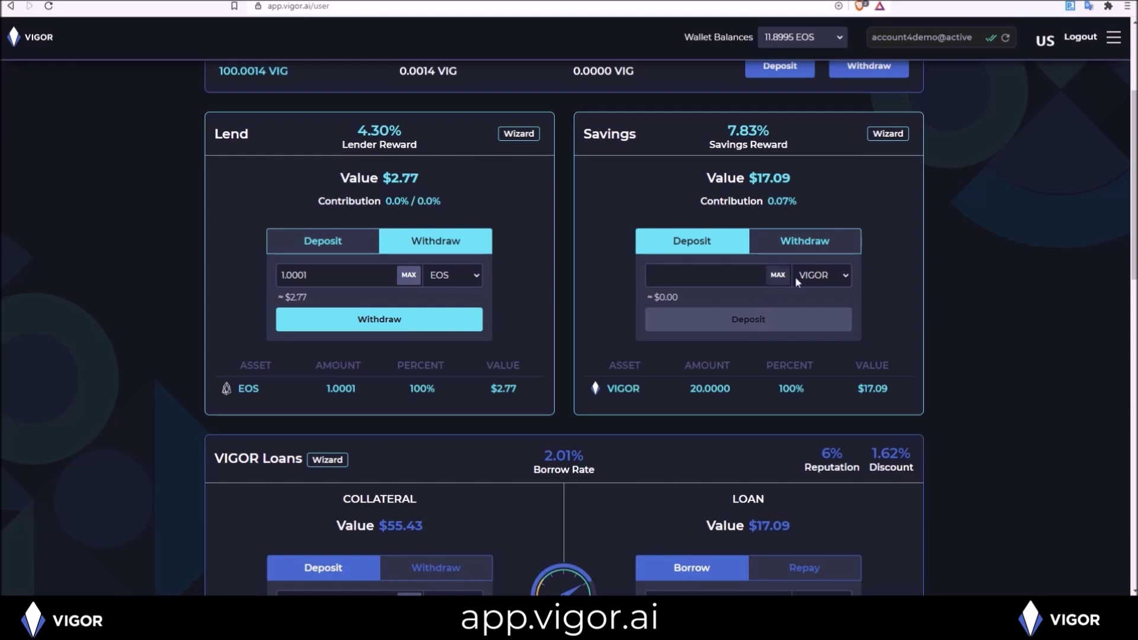
left_click(799, 243)
left_click(777, 275)
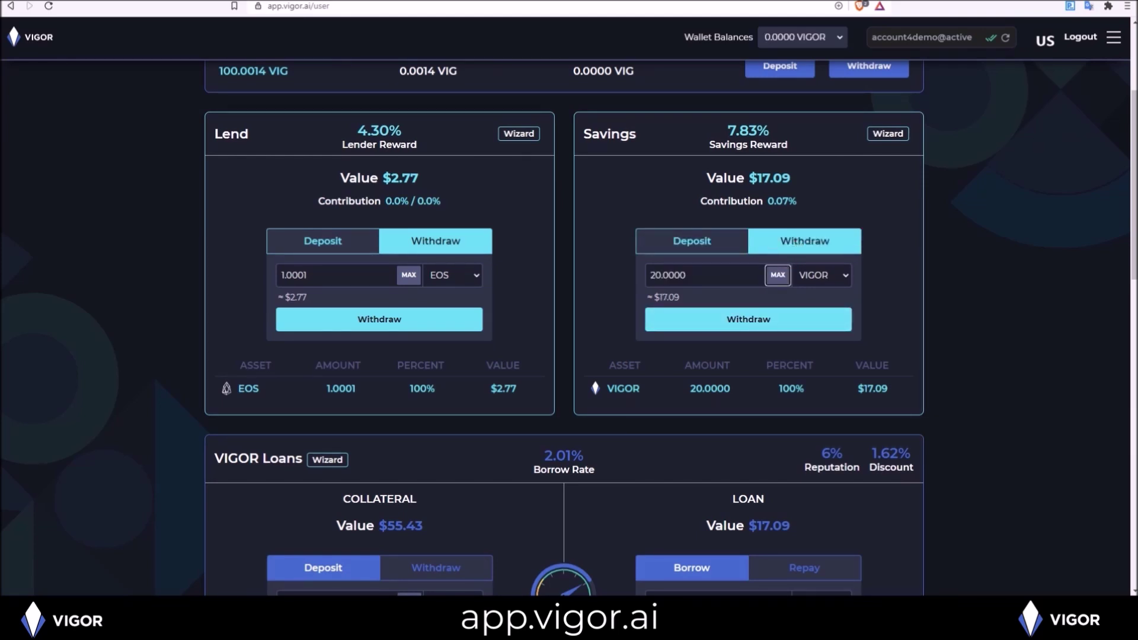
left_click_drag(1134, 184, 1134, 194)
Step: Submit the 20.0000 VIGOR savings withdrawal and sign it in Anchor
left_click(750, 285)
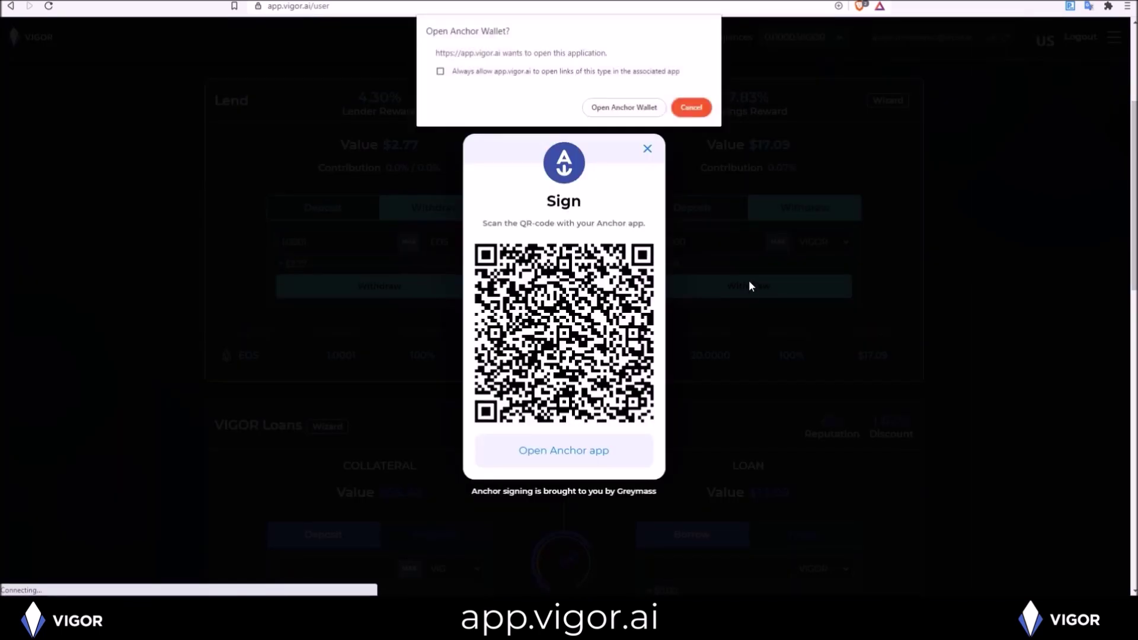
left_click(624, 107)
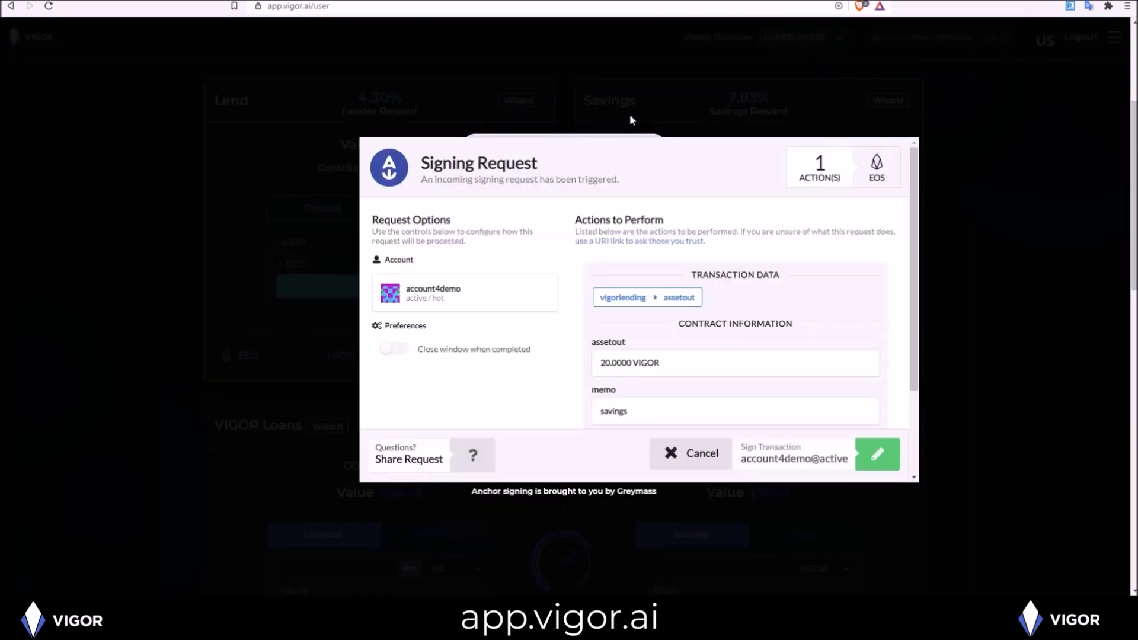
scroll(613, 299, "down", 1)
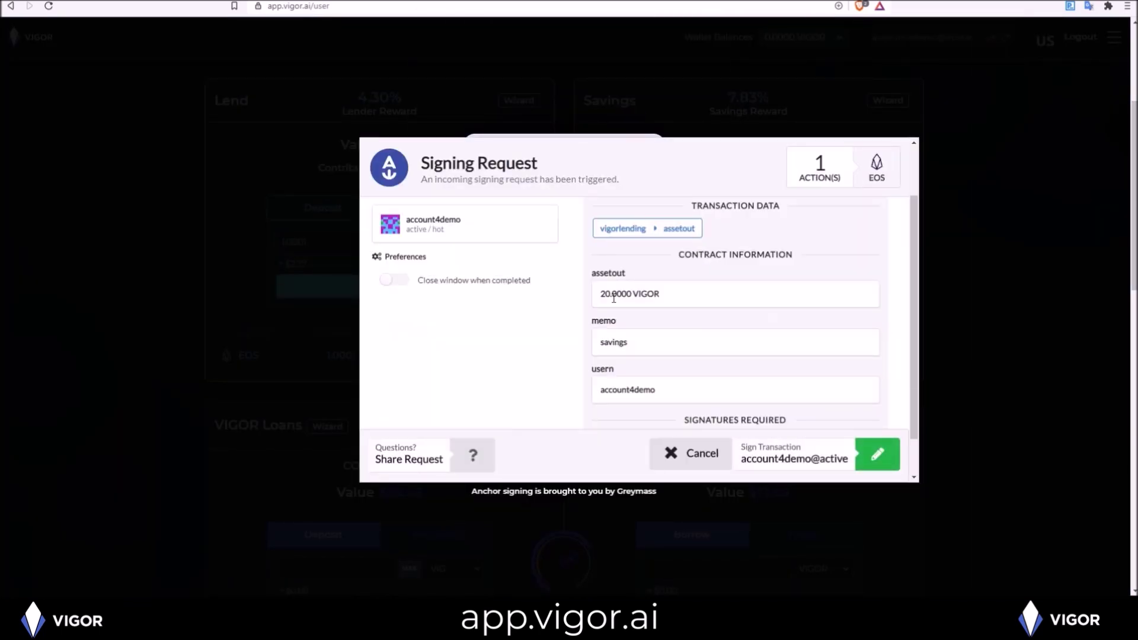
left_click(880, 459)
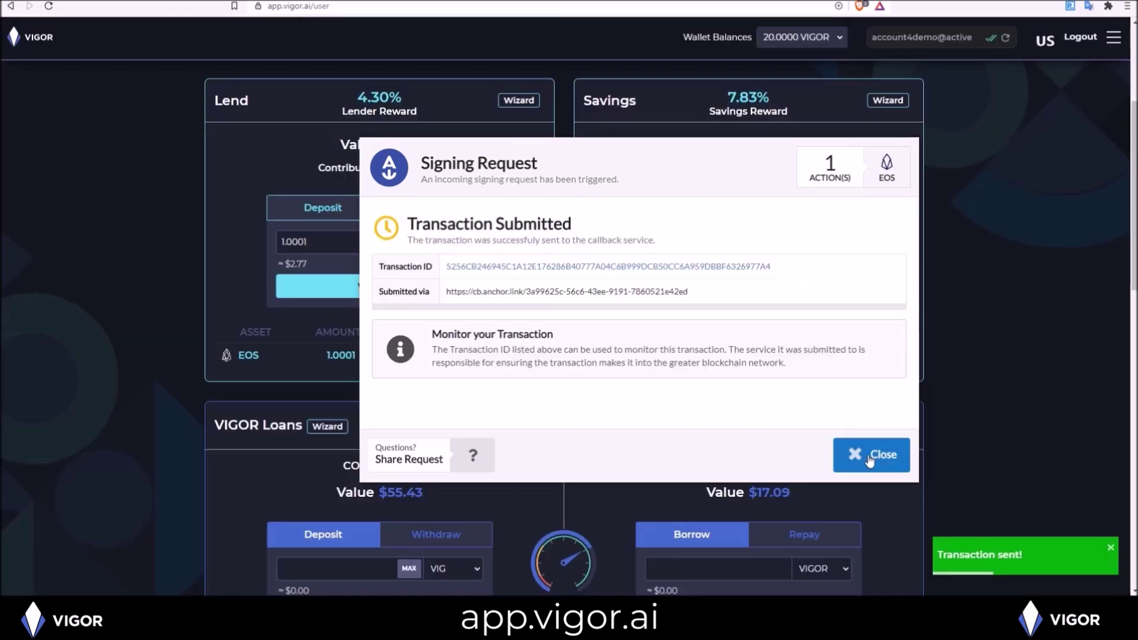
left_click(869, 454)
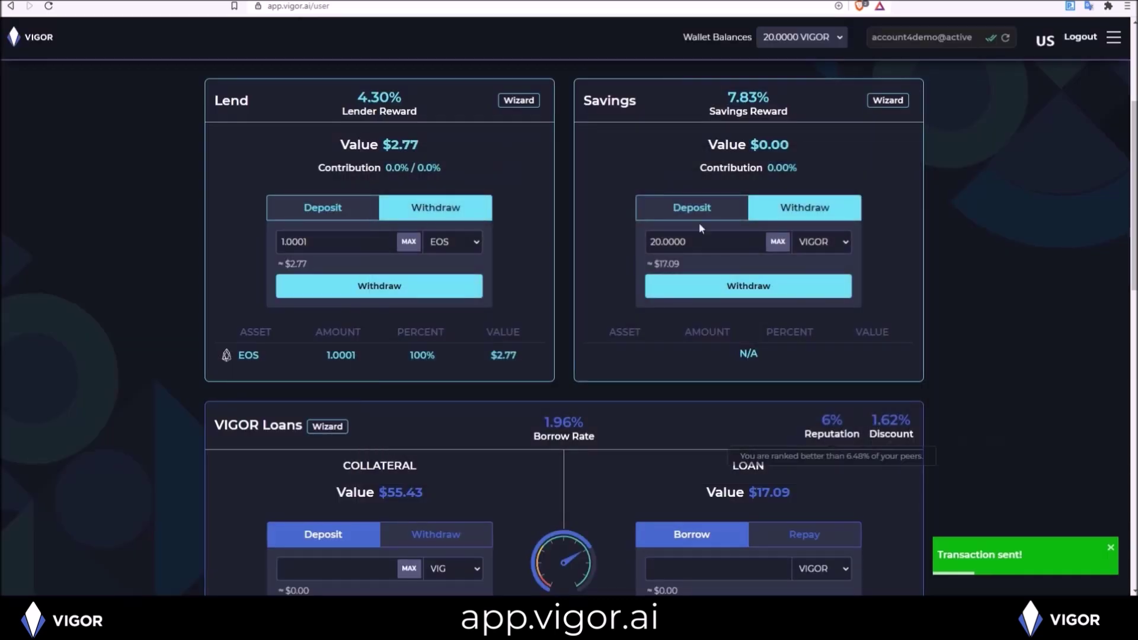
Step: Confirm the wallet balances show 20.0000 VIGOR and refresh the account page
left_click(797, 38)
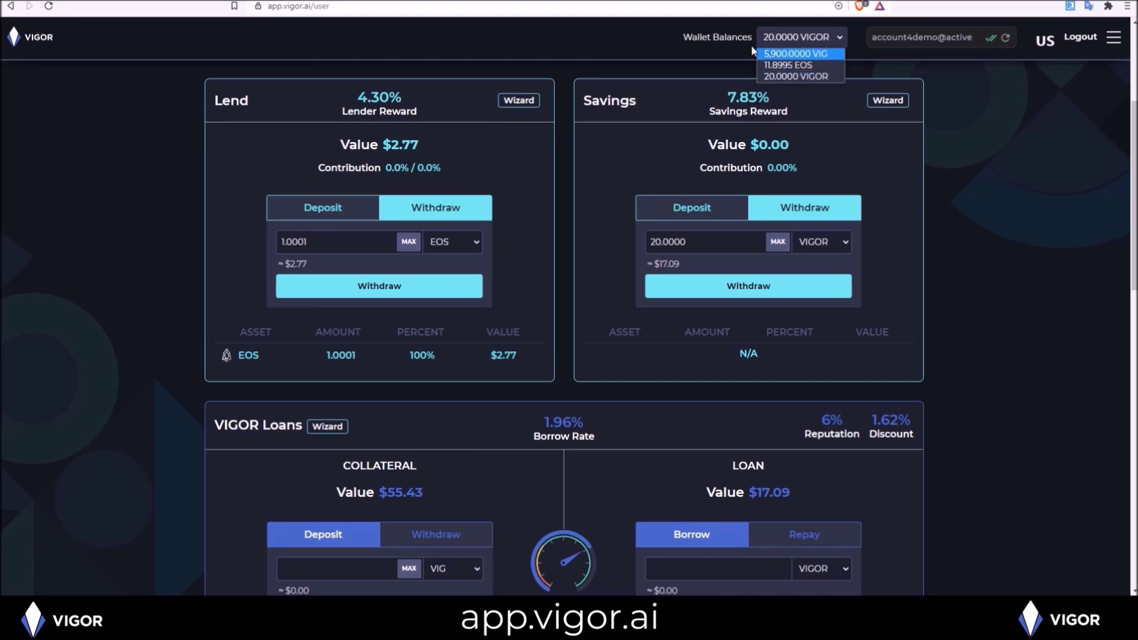
left_click(778, 38)
left_click(769, 39)
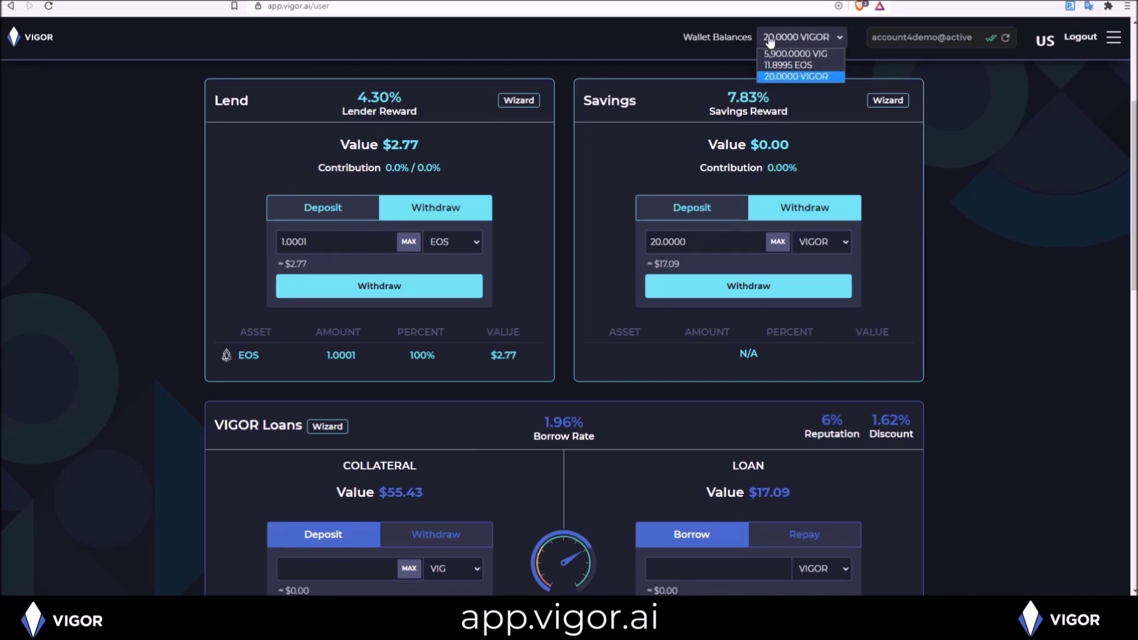
left_click(779, 41)
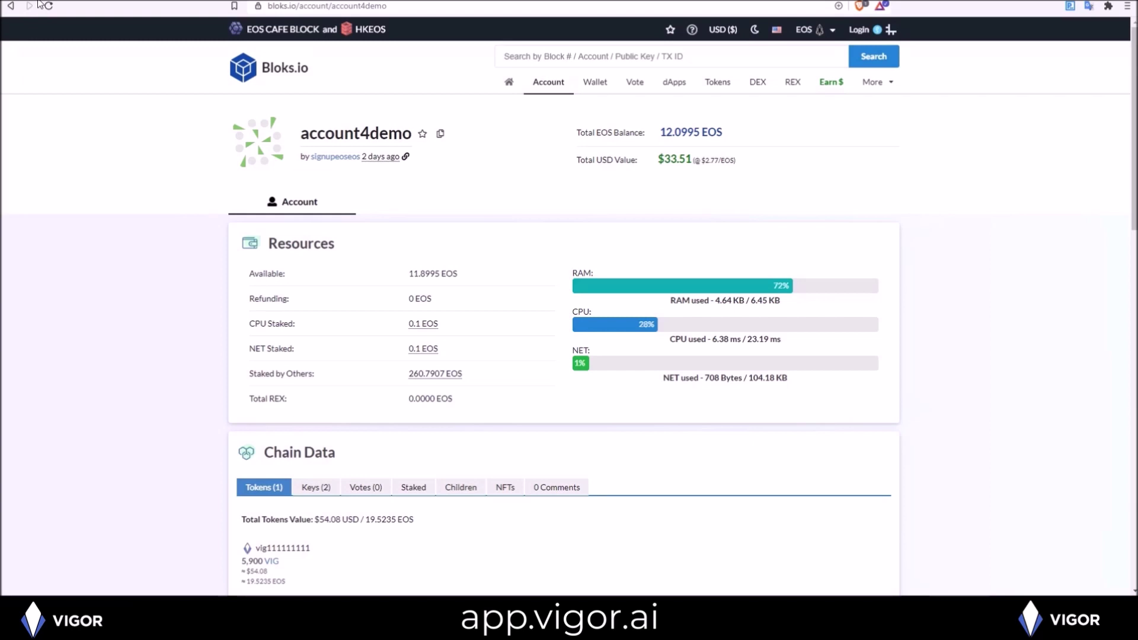
left_click(48, 8)
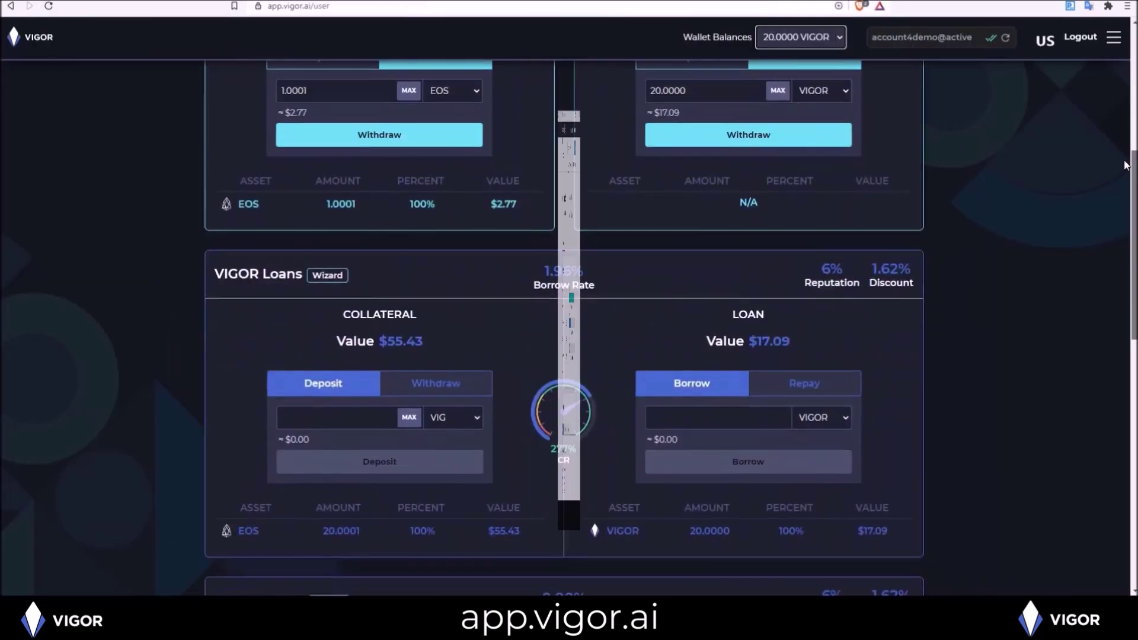
scroll(822, 262, "down", 1)
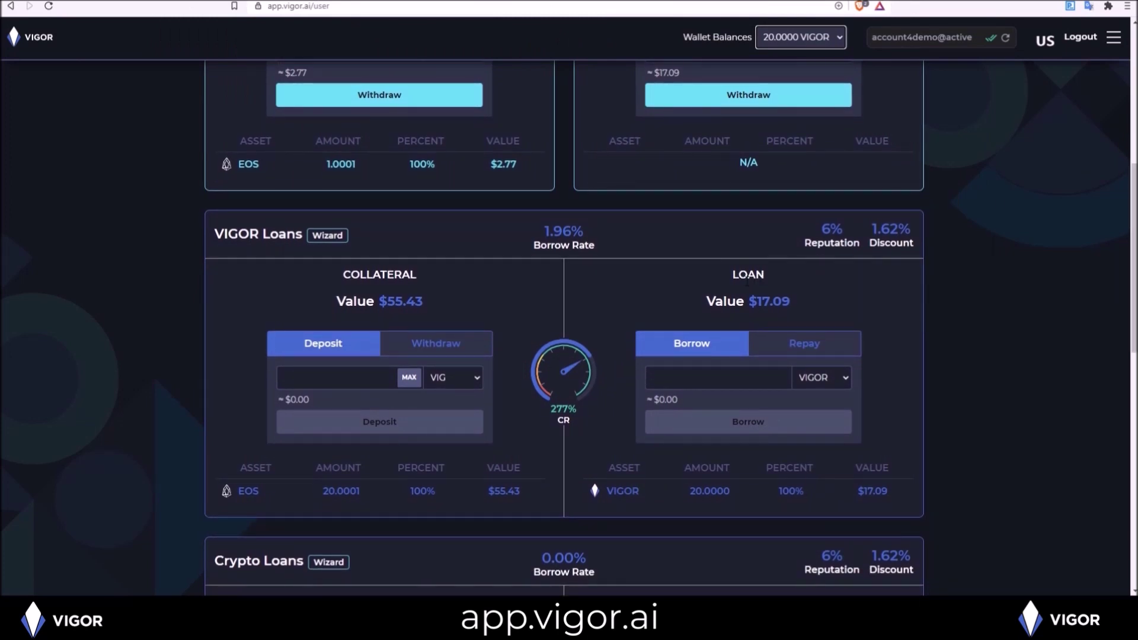
Step: Switch the loan panel to Repay and paste 20.0000 as the repayment amount
left_click(791, 348)
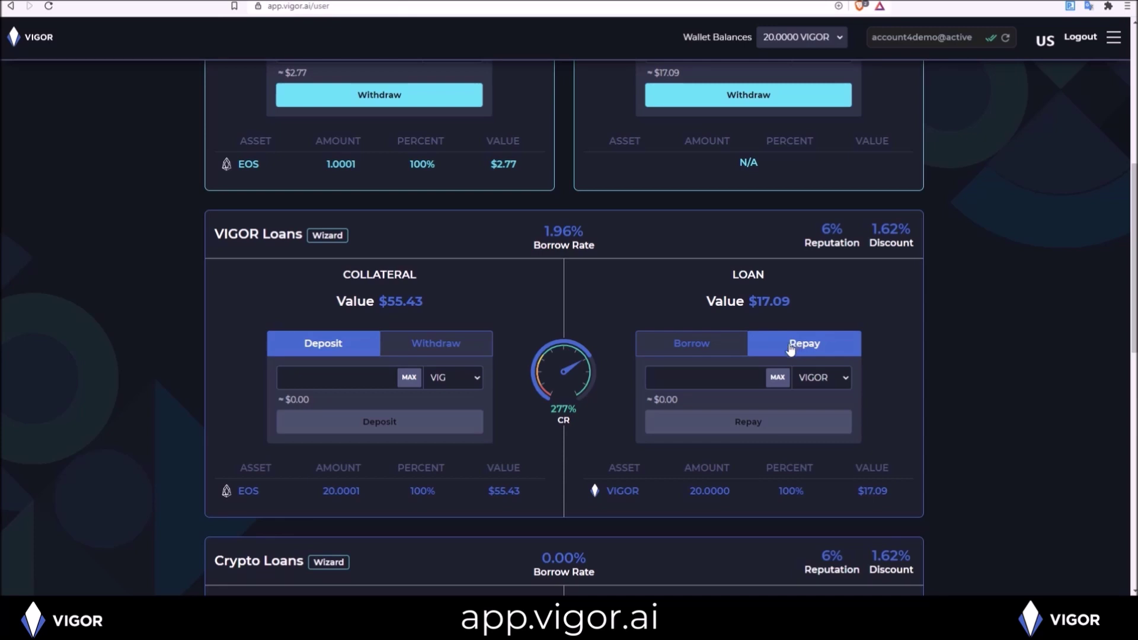
left_click_drag(691, 489, 725, 491)
key("ctrl+c")
left_click(706, 378)
key("ctrl+v")
Step: Submit the 20 VIGOR repayment and sign it in Anchor
left_click(730, 421)
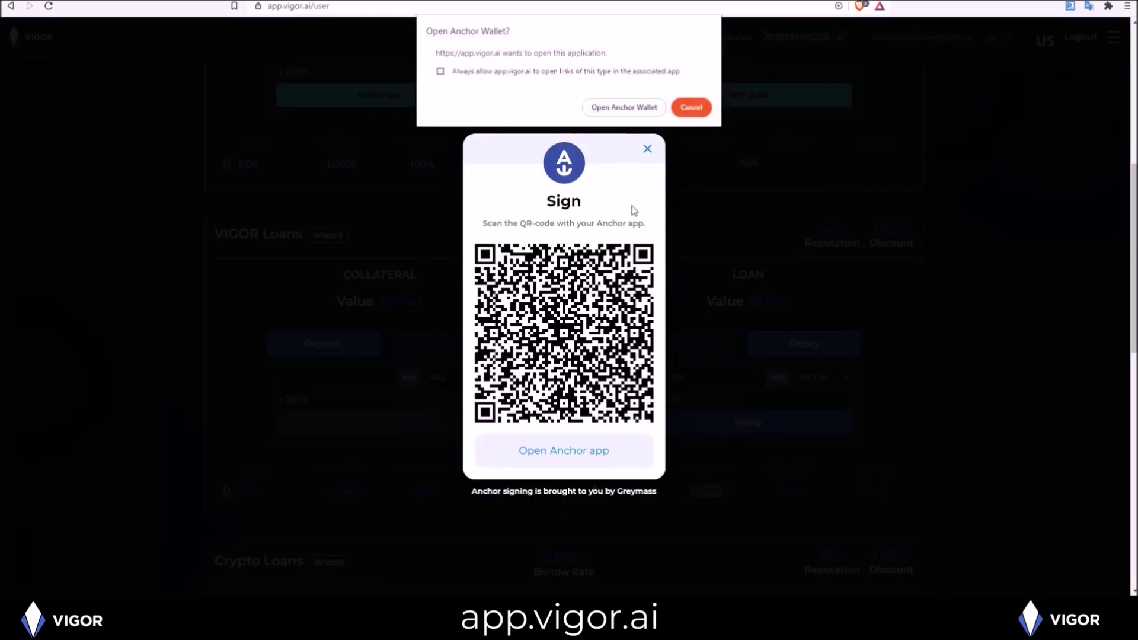
left_click(619, 110)
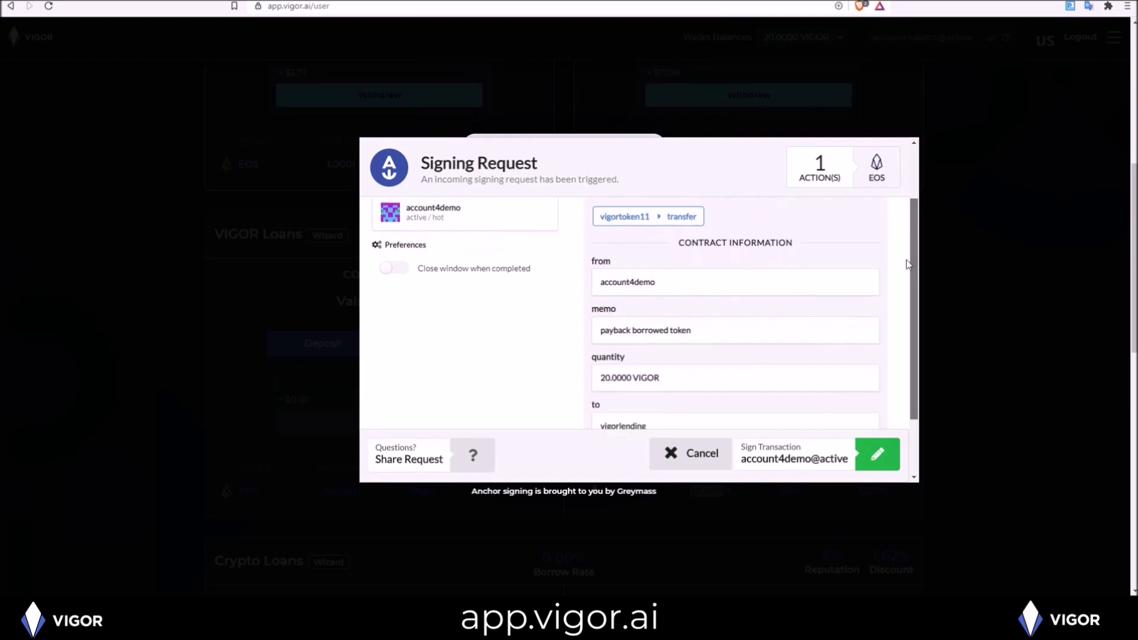
scroll(906, 271, "down", 2)
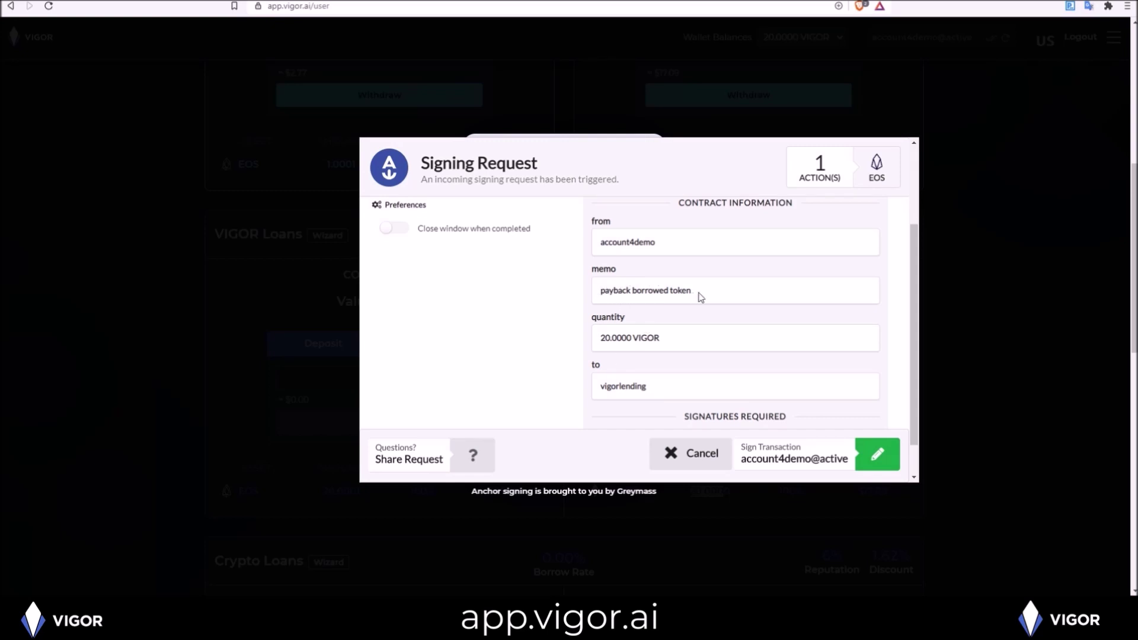
left_click(877, 456)
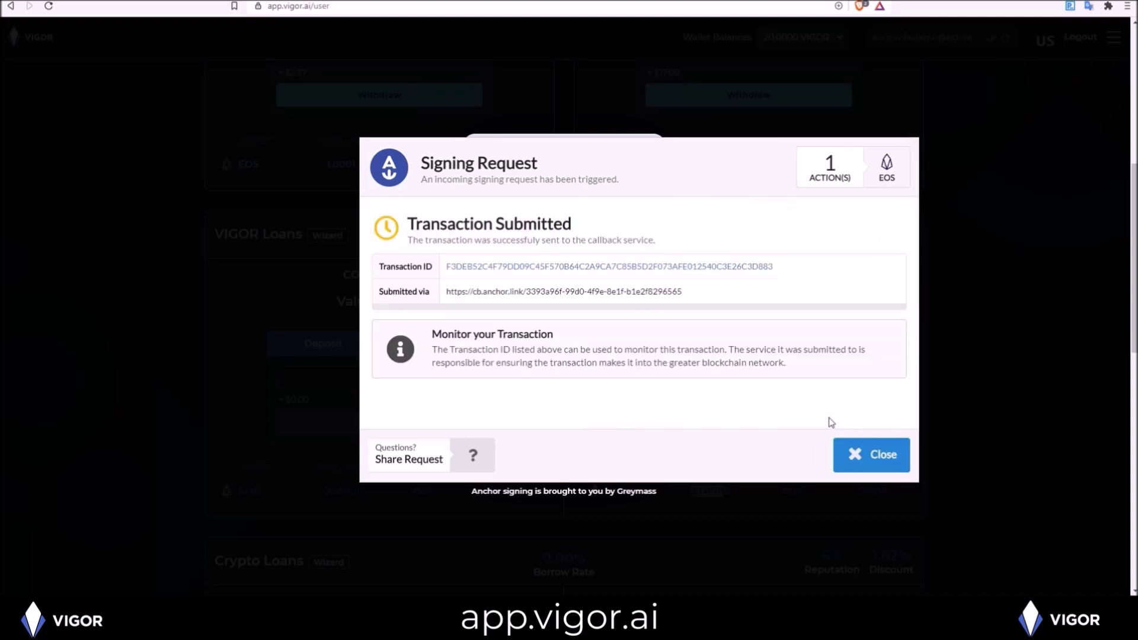
left_click(868, 452)
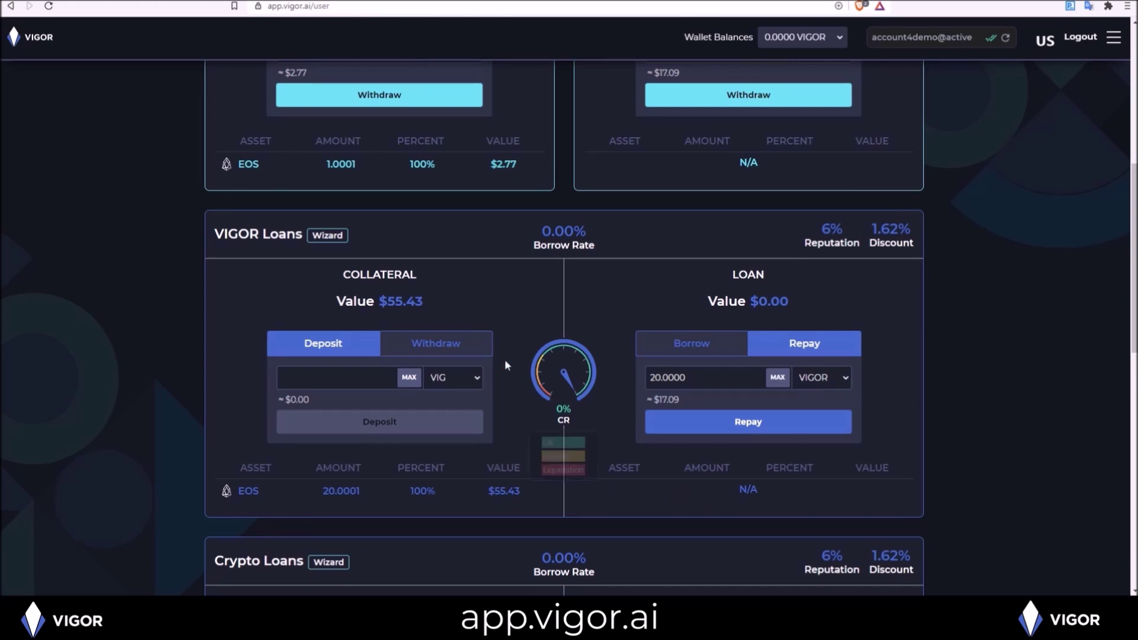
left_click(435, 349)
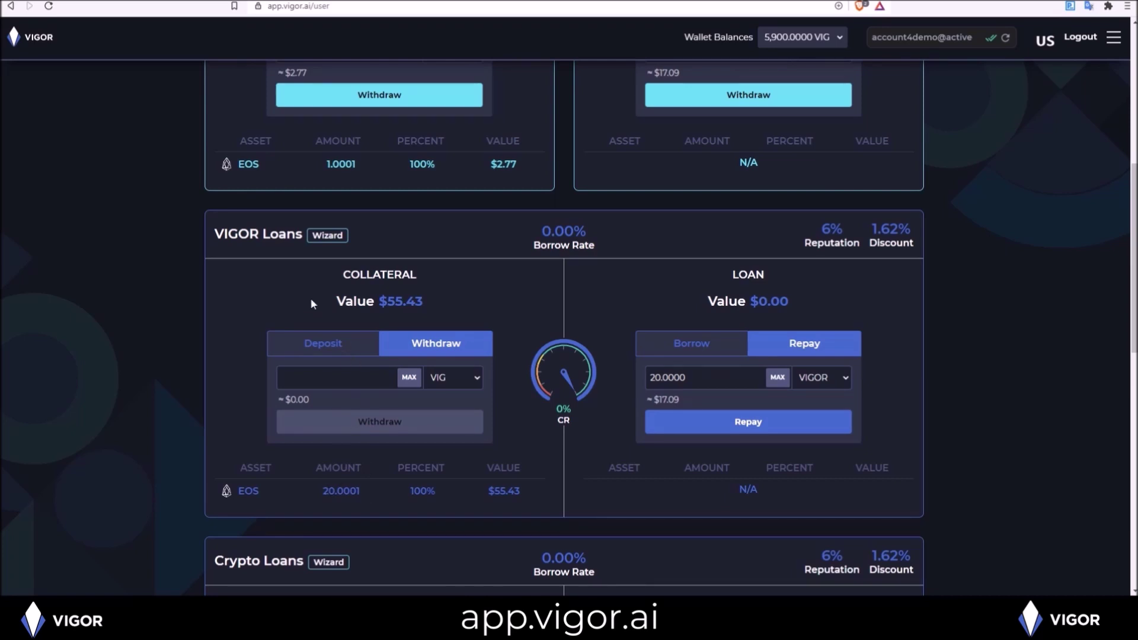
left_click(409, 377)
left_click(463, 379)
left_click(451, 407)
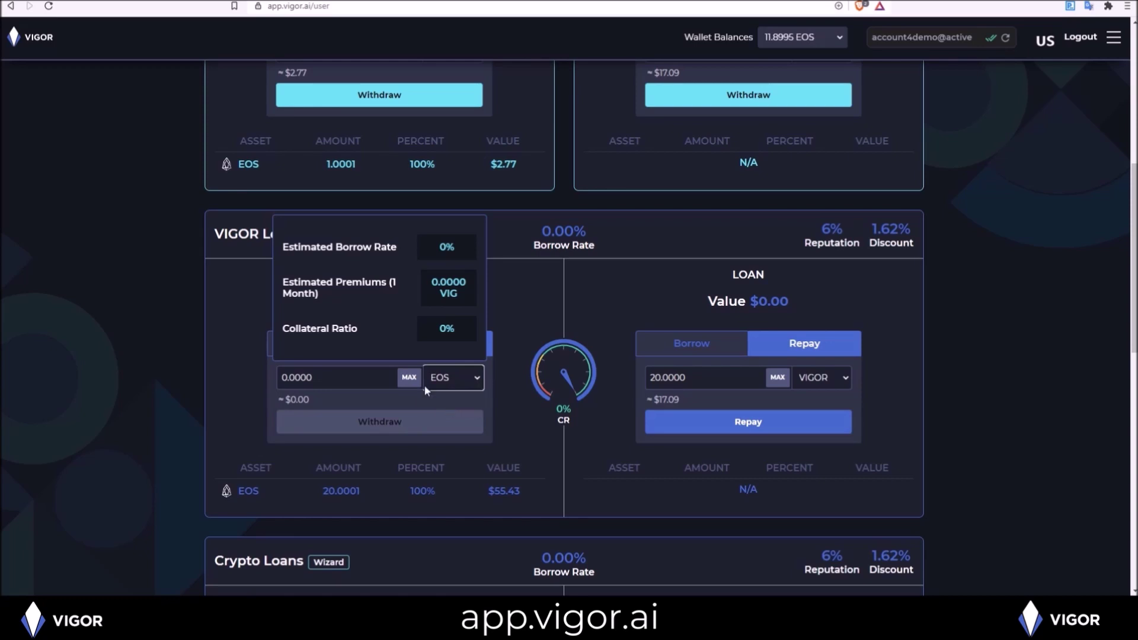
left_click(409, 377)
left_click(357, 423)
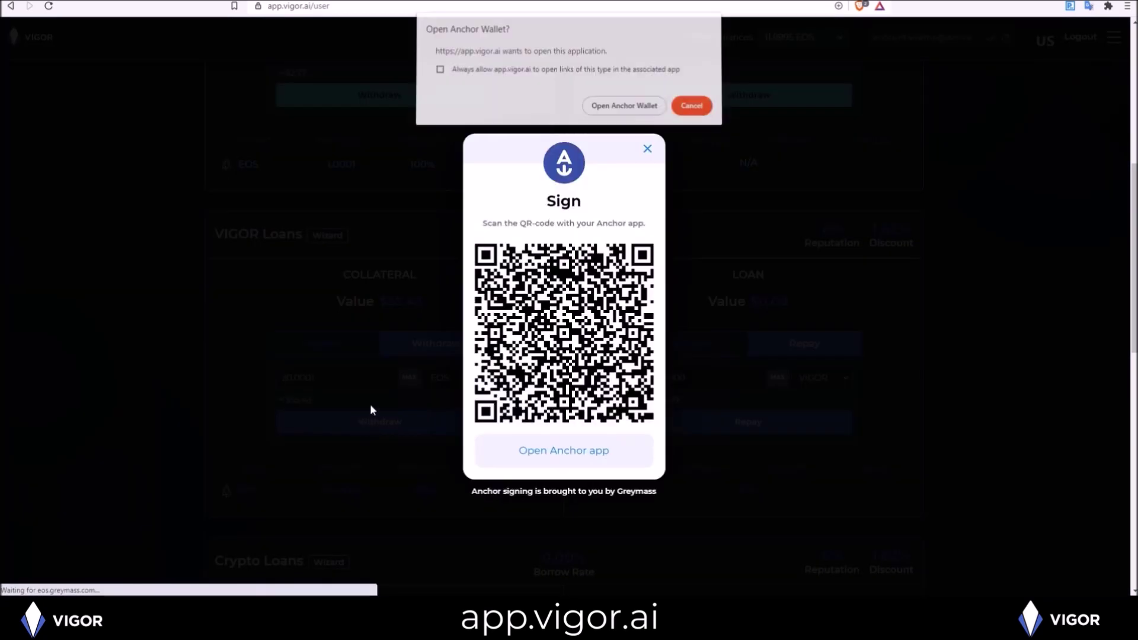
left_click(621, 107)
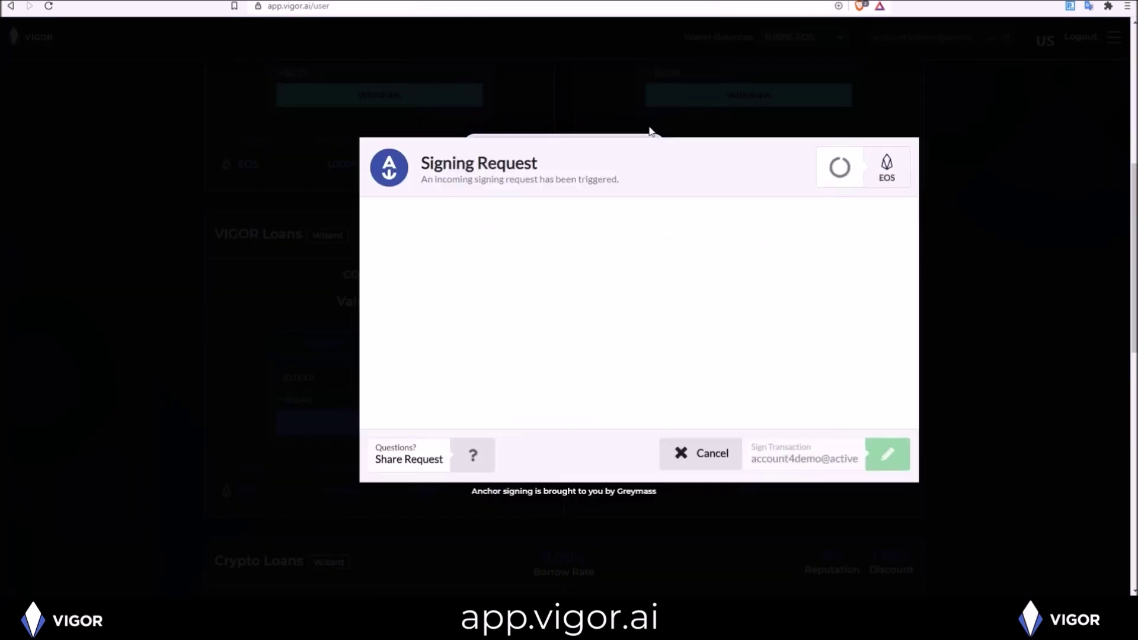
scroll(691, 270, "down", 2)
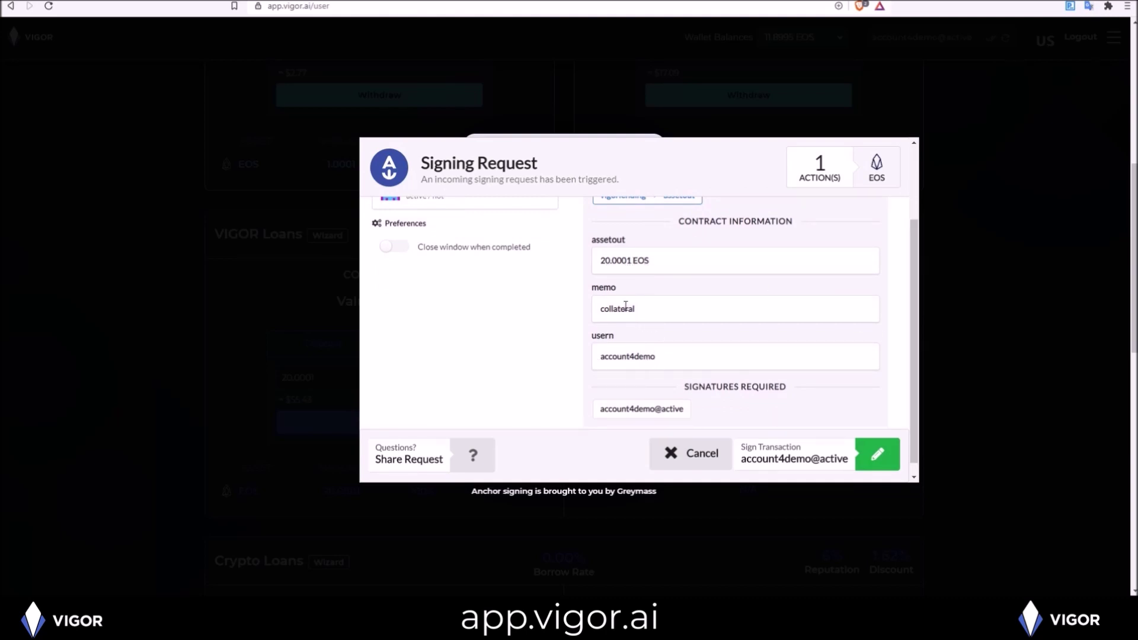
left_click(877, 455)
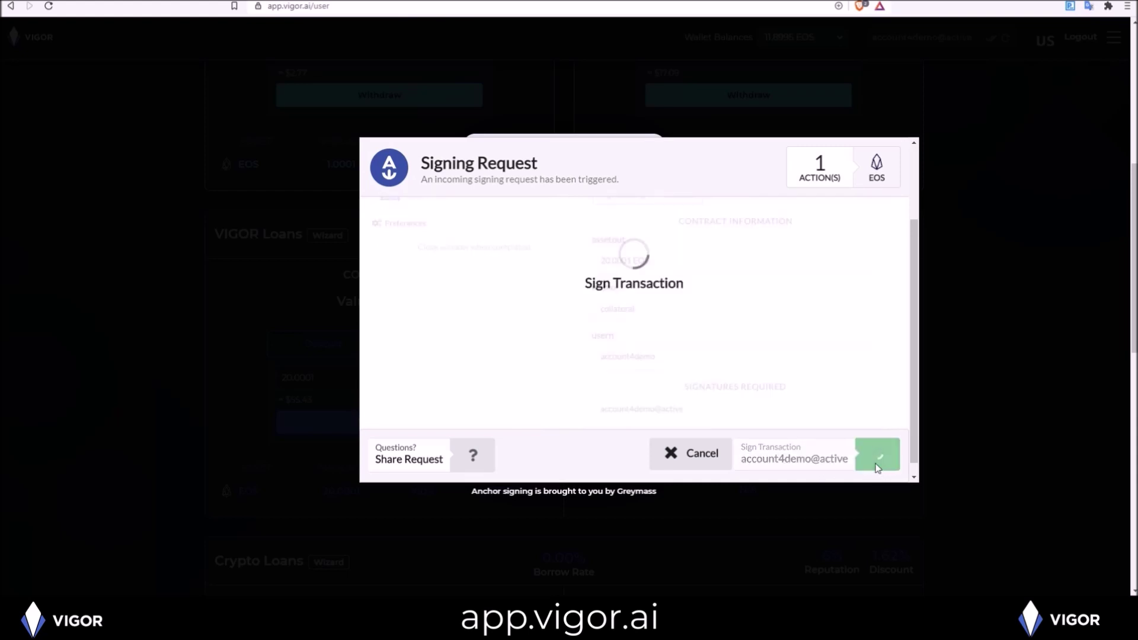
left_click(864, 459)
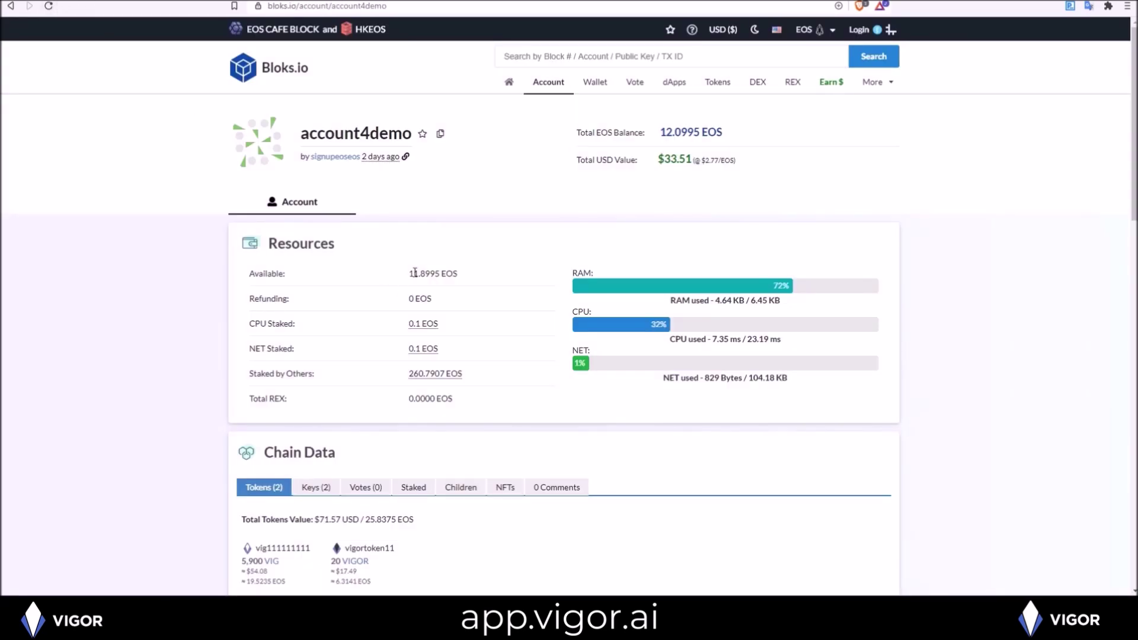
left_click_drag(407, 275, 462, 277)
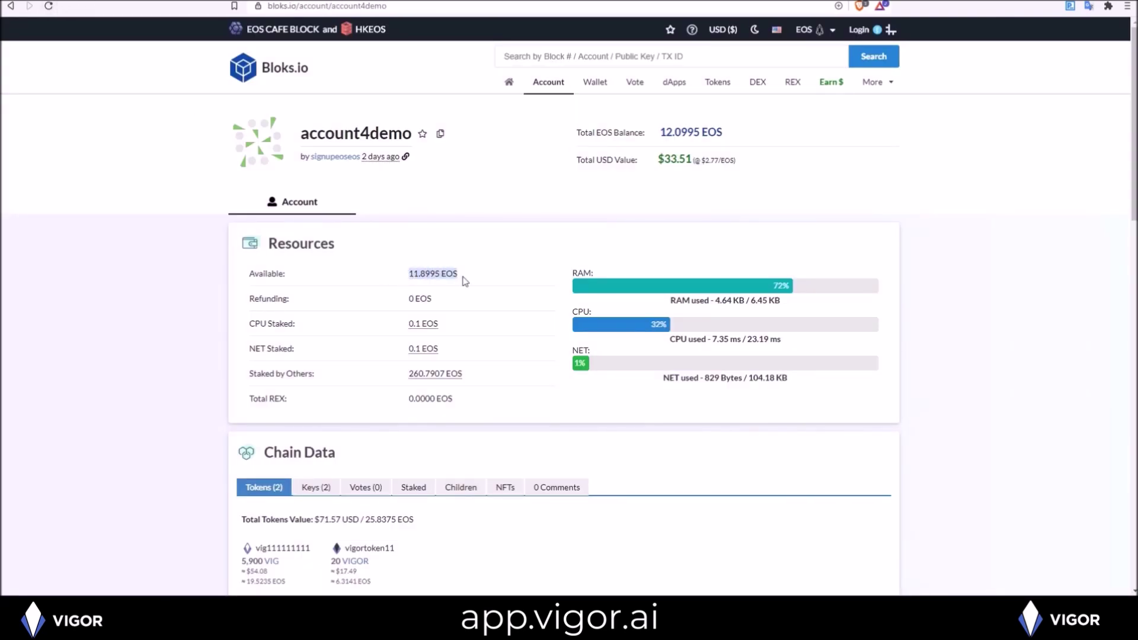
left_click(51, 6)
left_click_drag(405, 278, 466, 279)
left_click(490, 272)
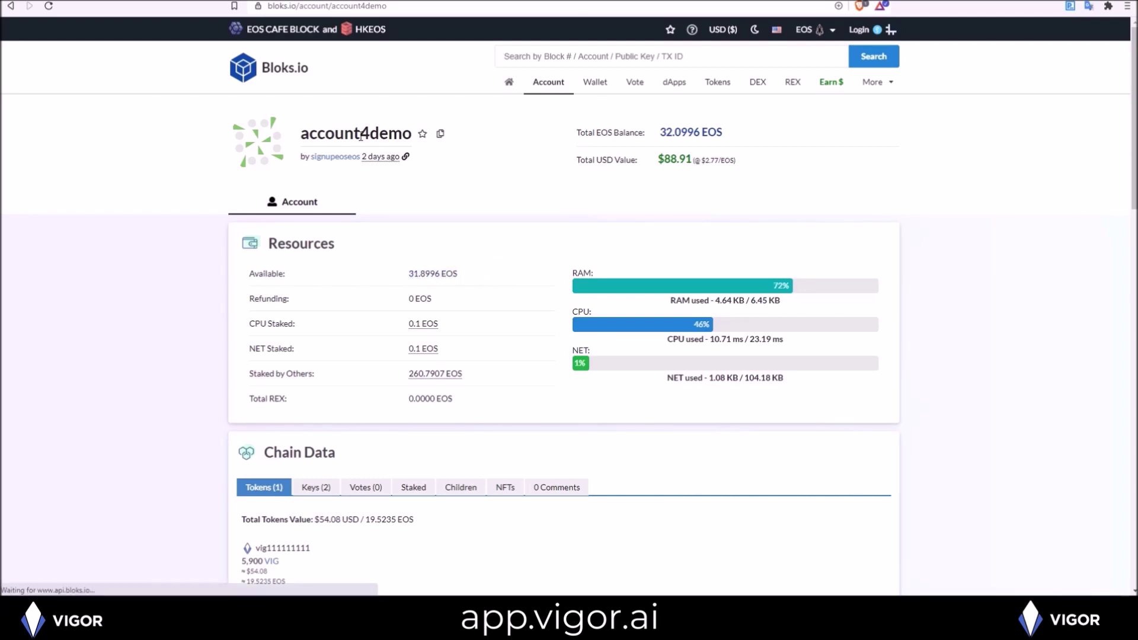